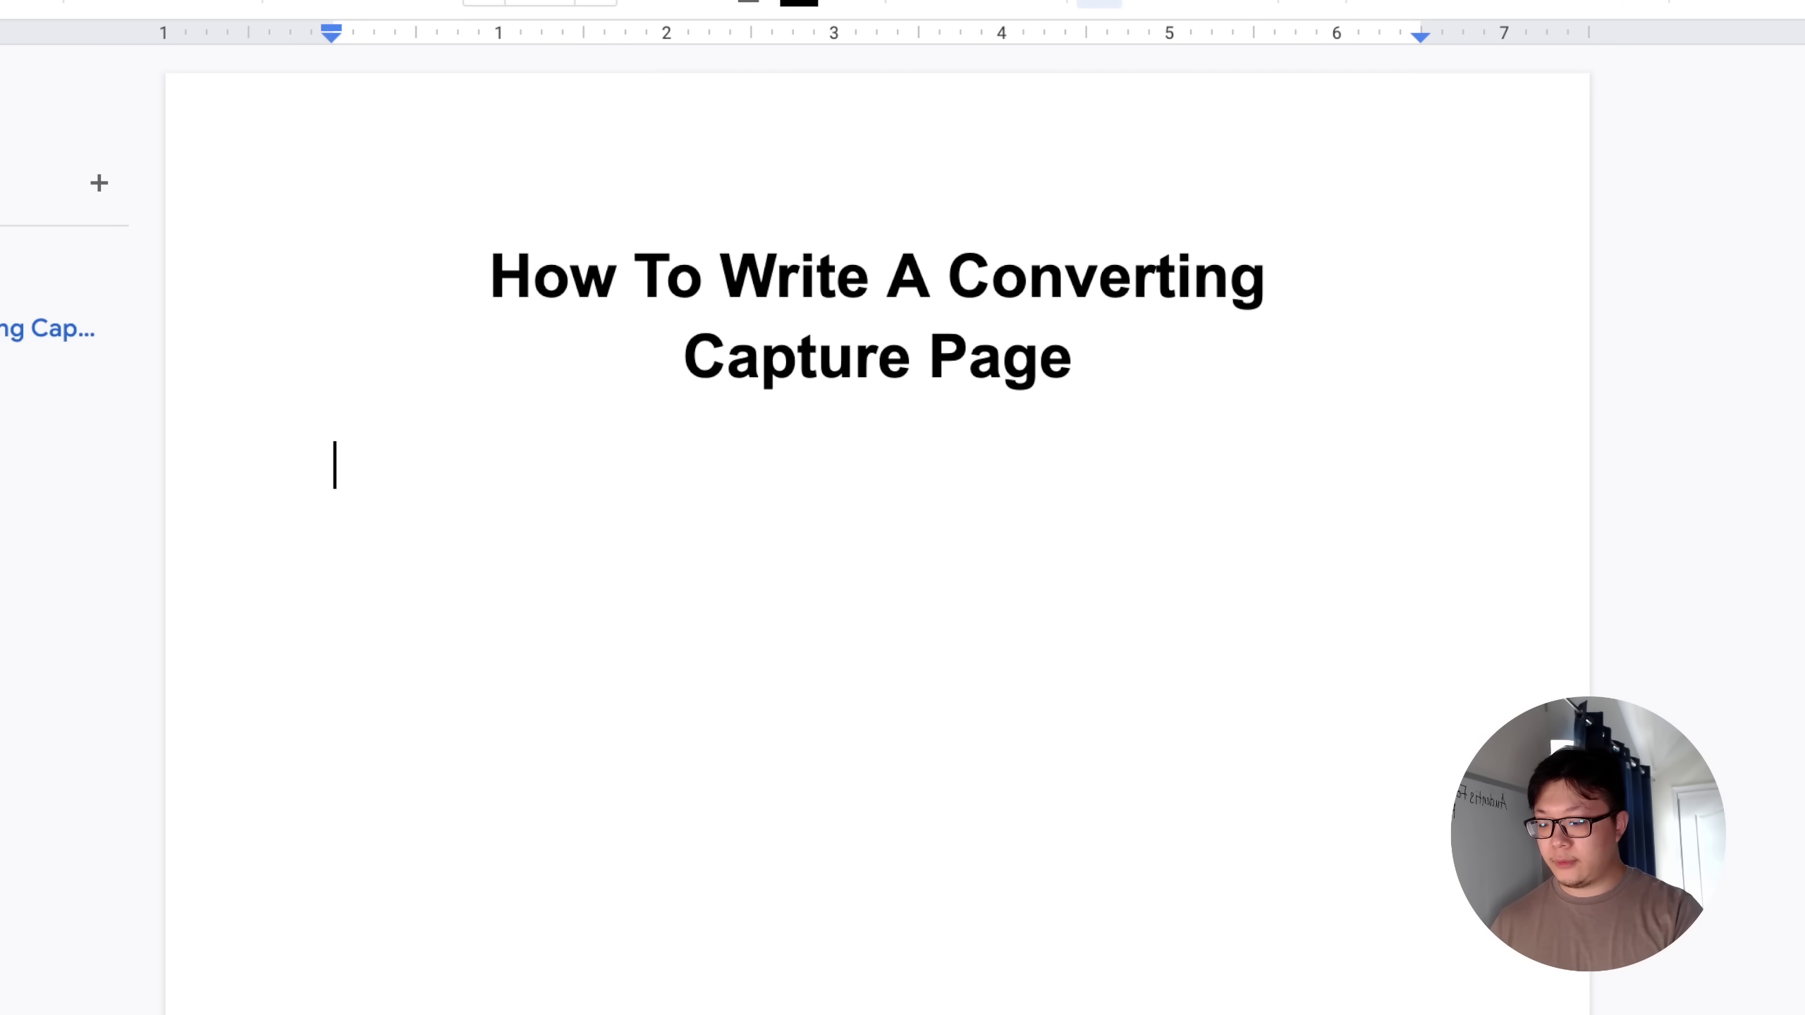
- Add the label "Example 1" below the document title, followed by a blank line
text(Exa)
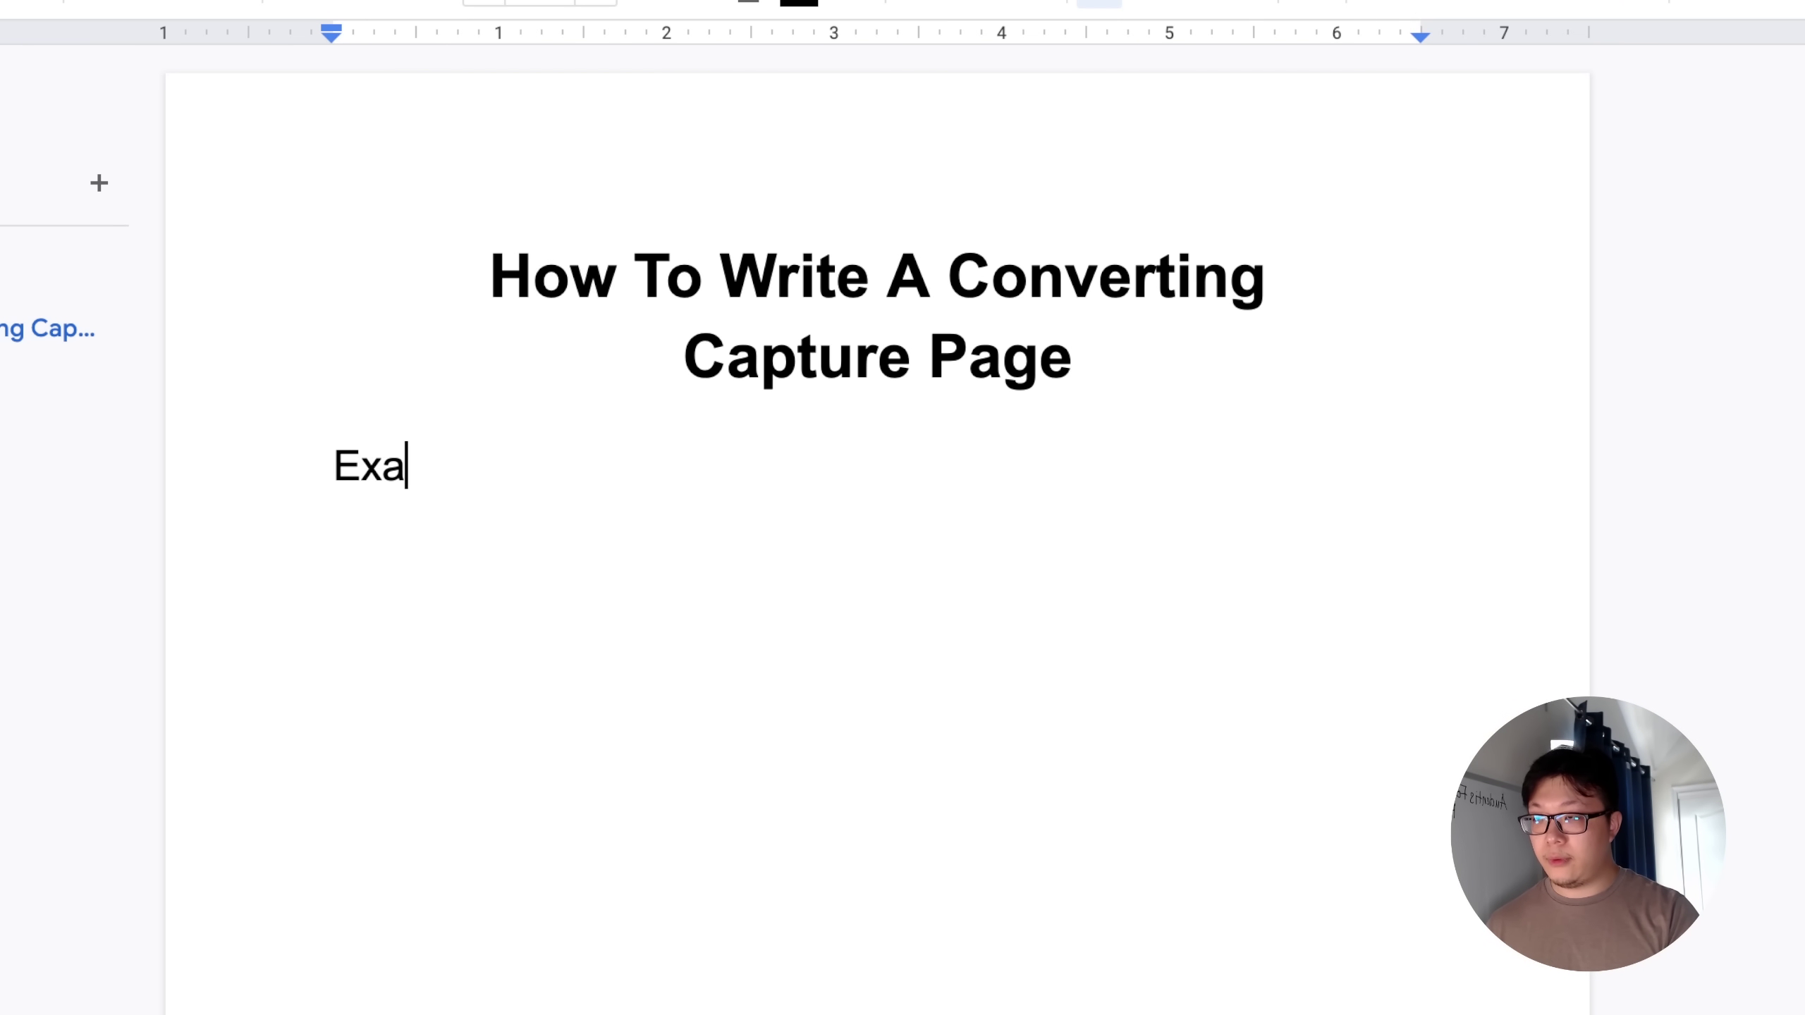
text(mple 1)
key(Return)
key(Return)
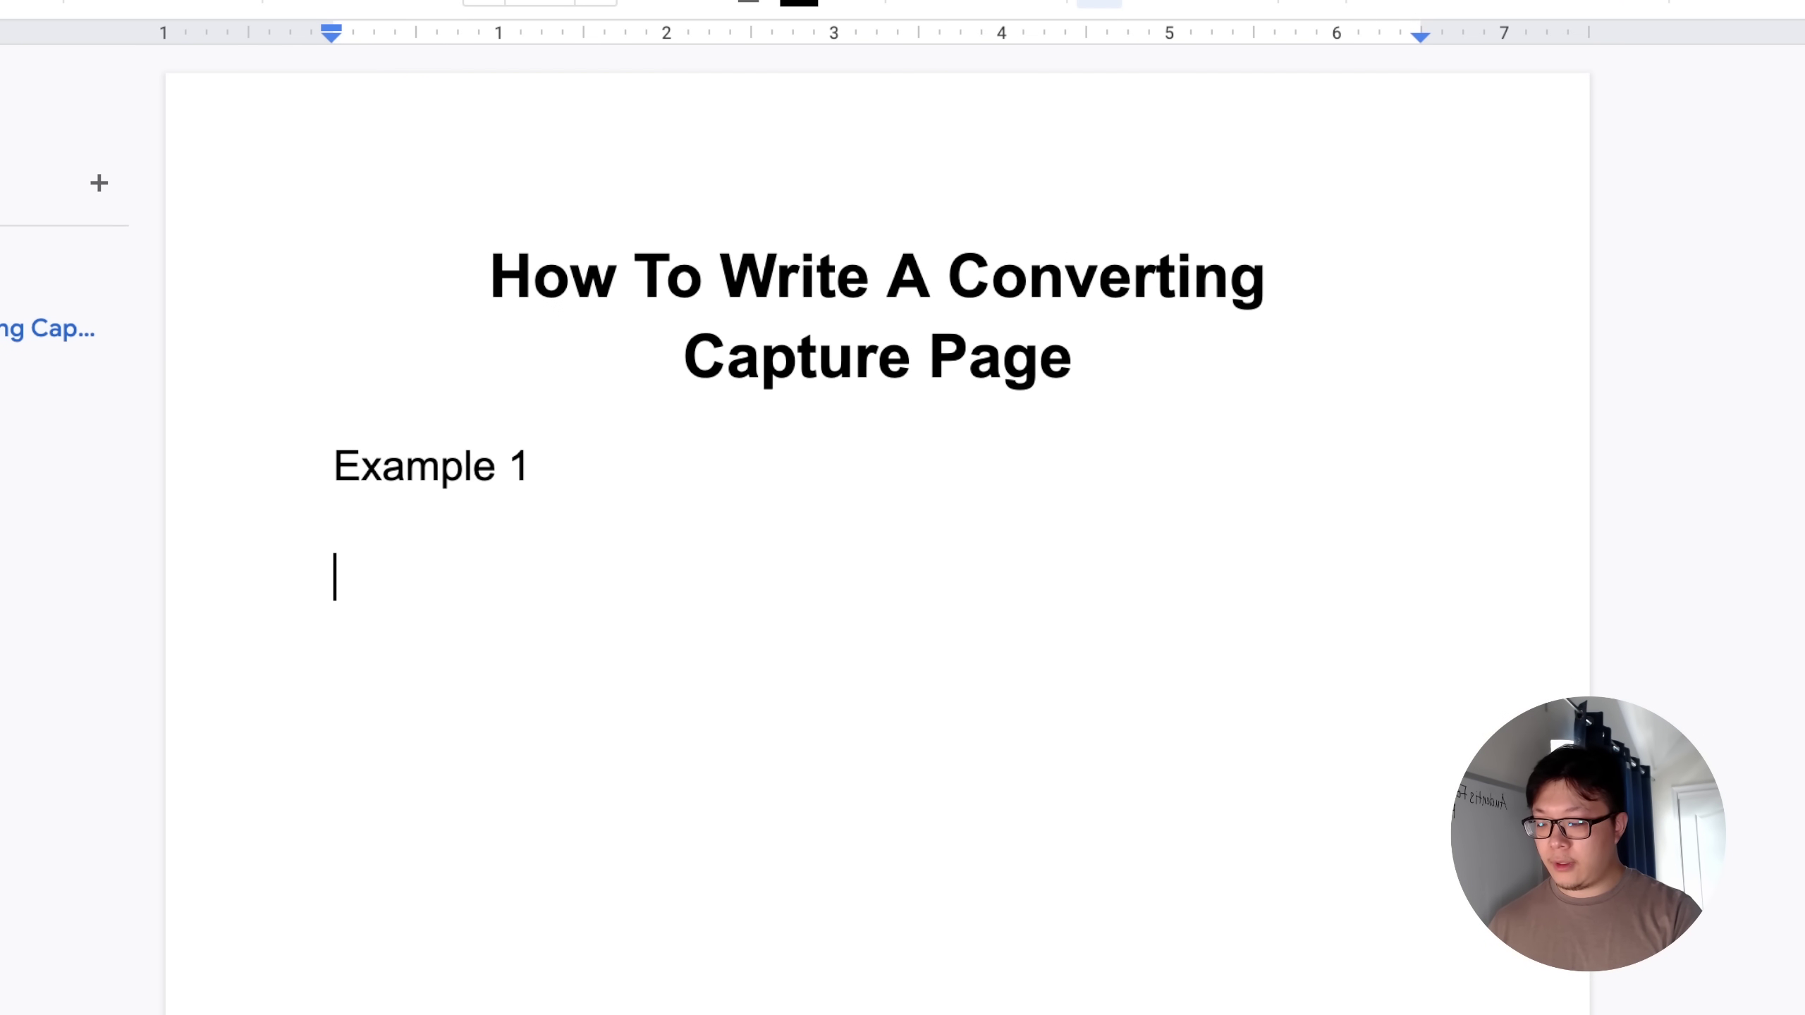
- Write the sample headline "How To Reduce 3 Inches Off your Waist Without Spending 3 hours At the Gym Eveyrday" under the label
text(How To )
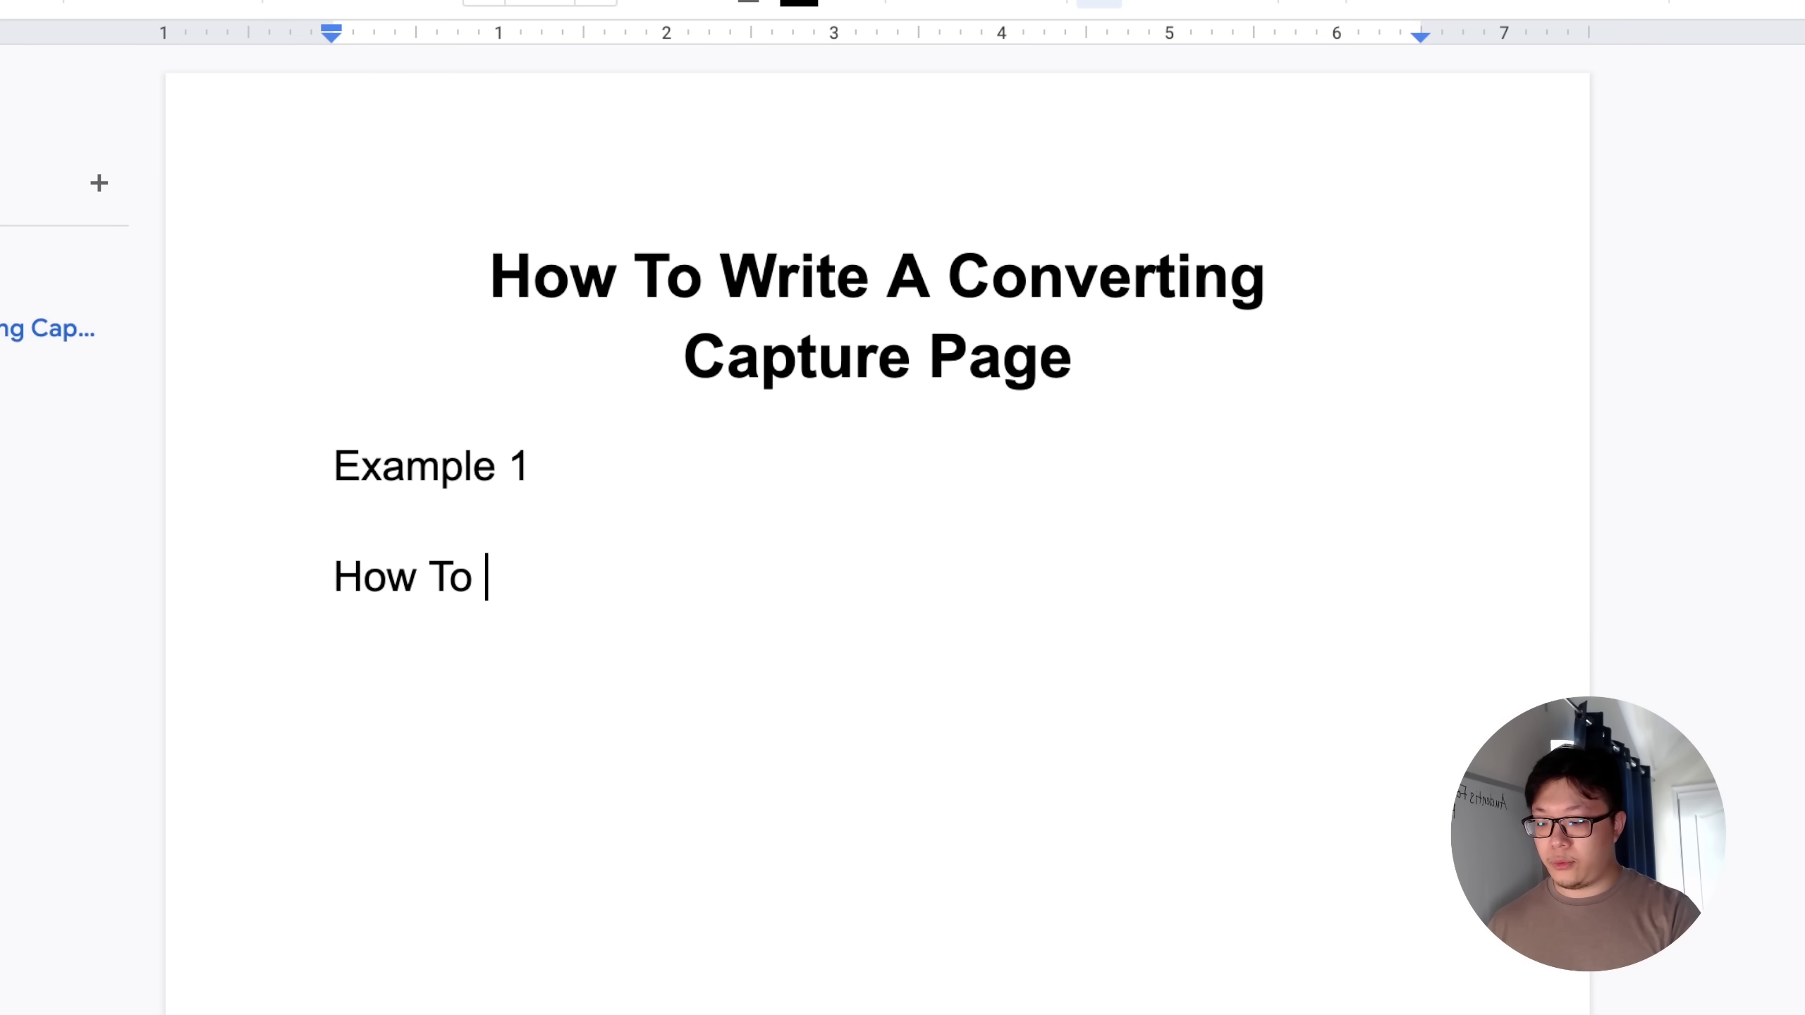
text(Reduc)
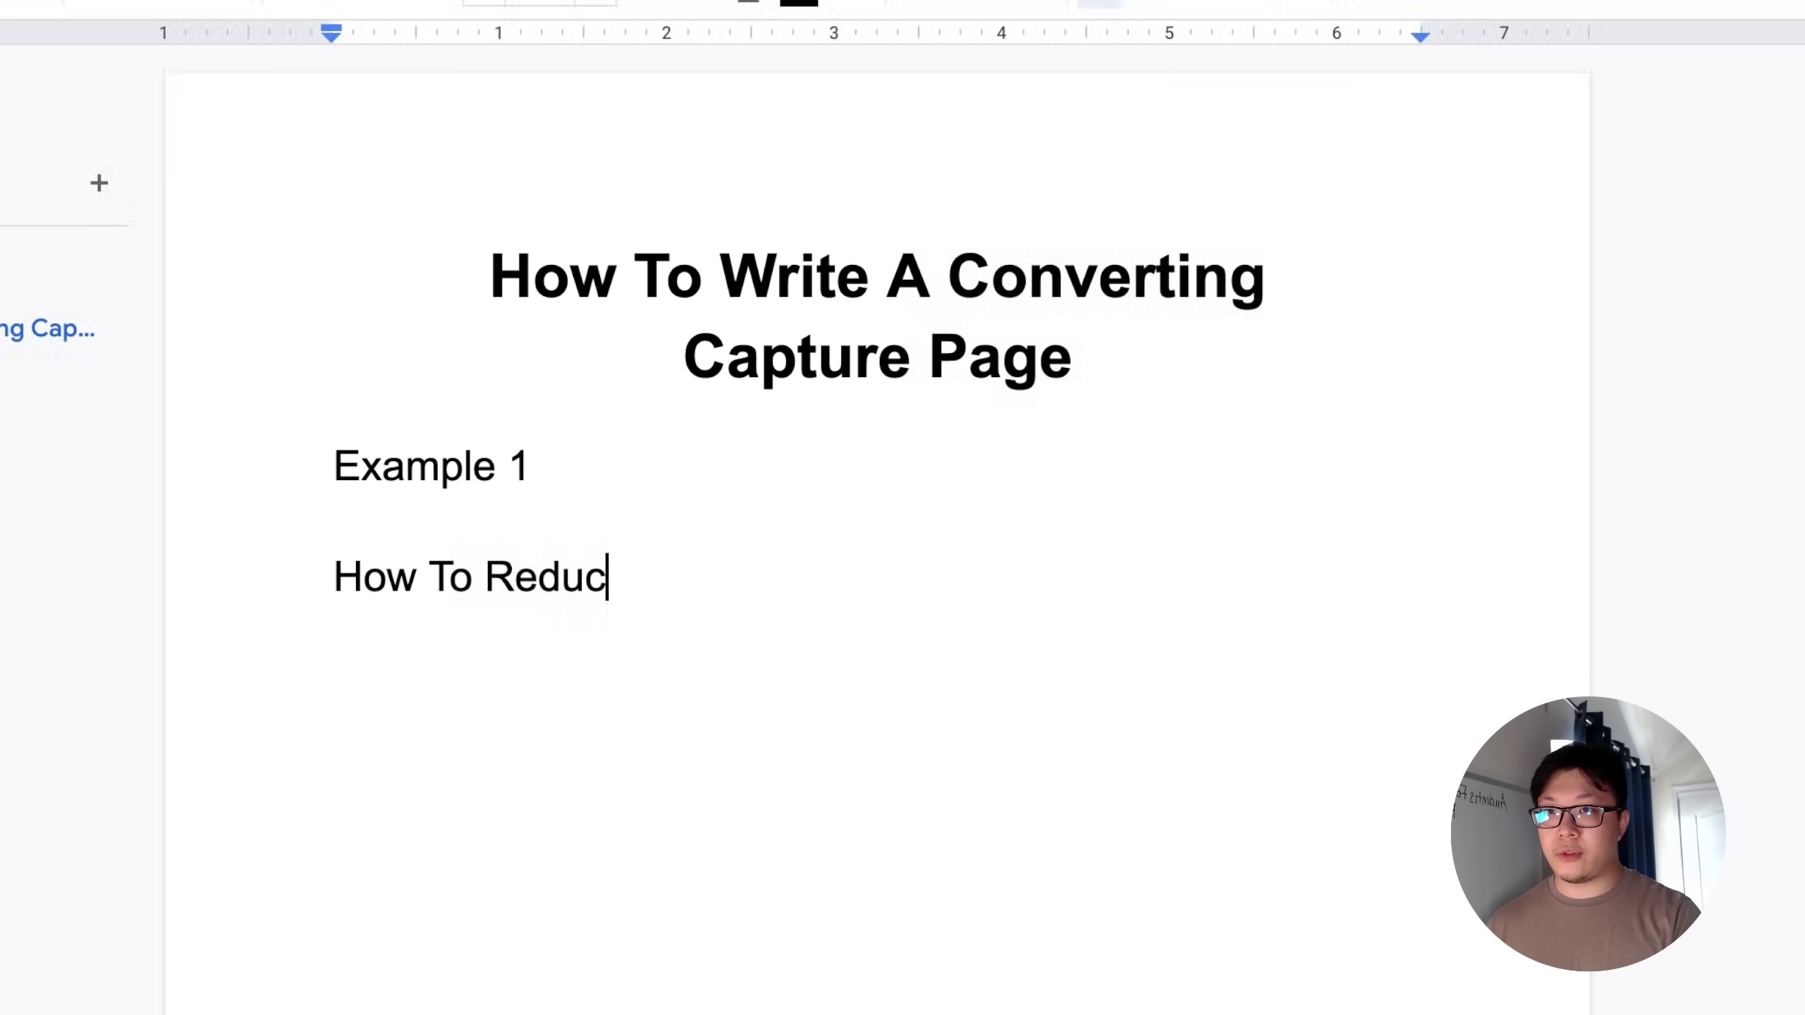
text(e 3 Inch)
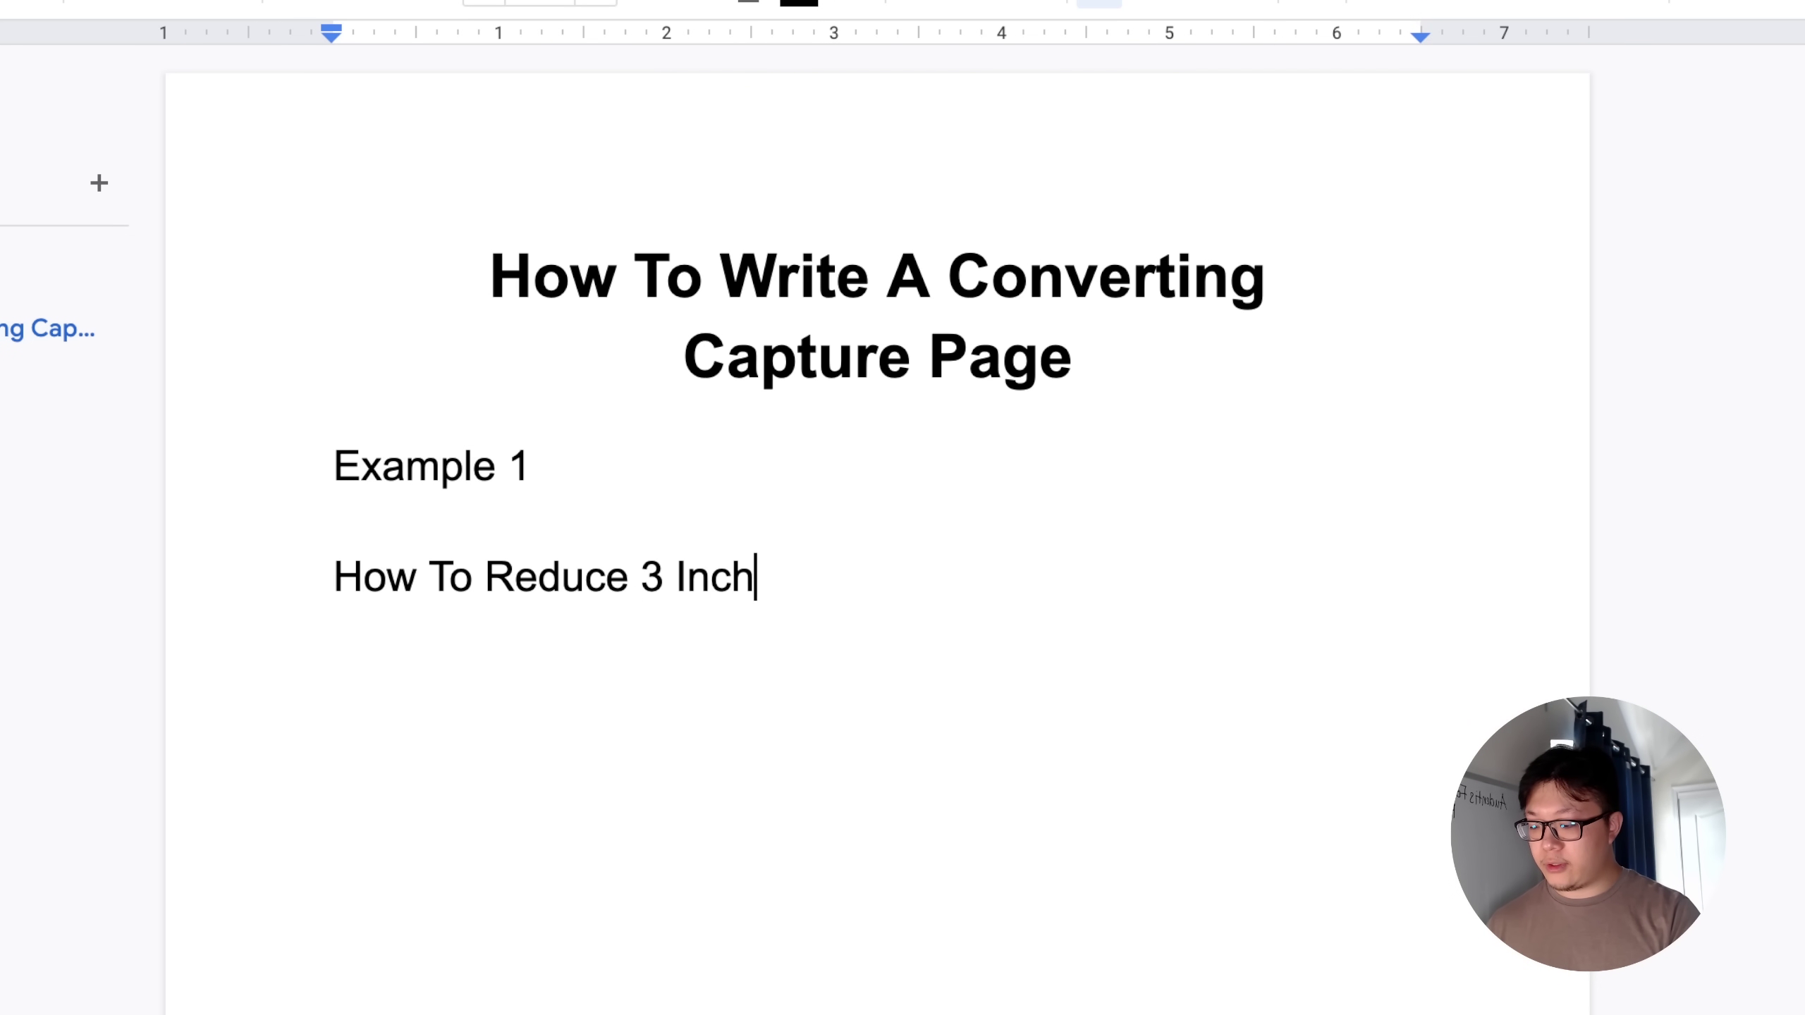
text(es Off your Wa)
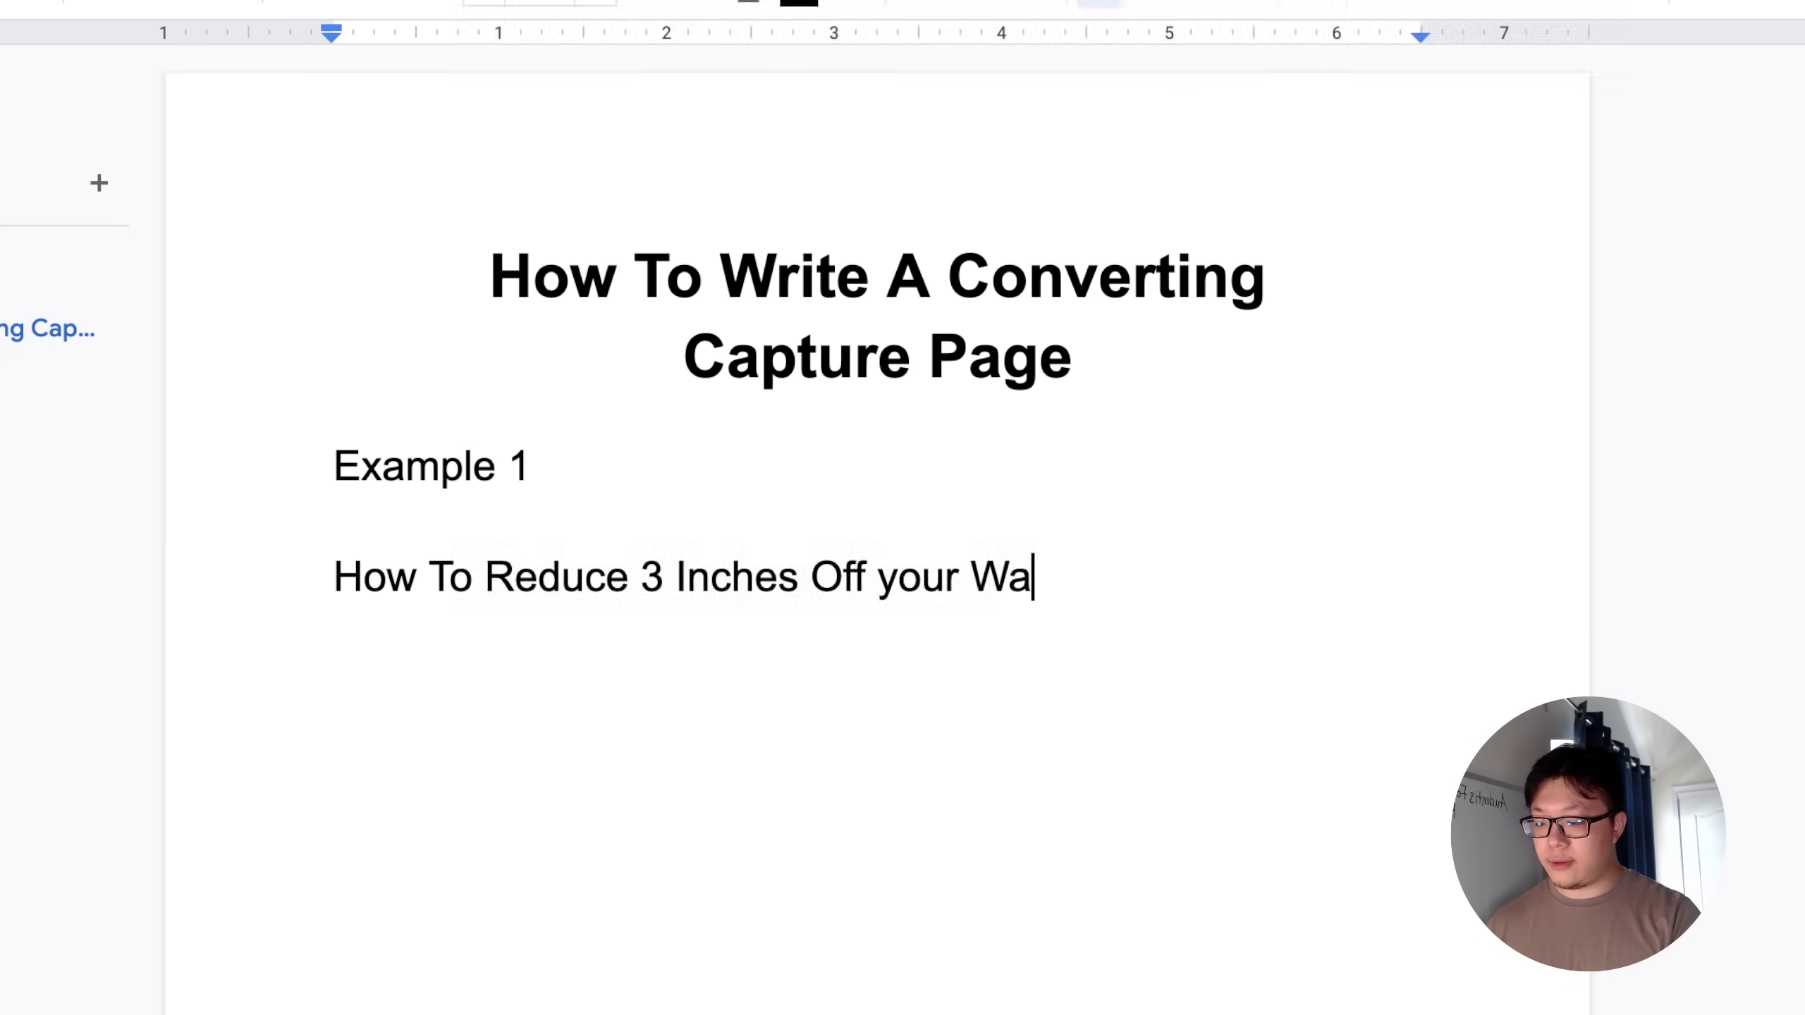
text(ist Wi)
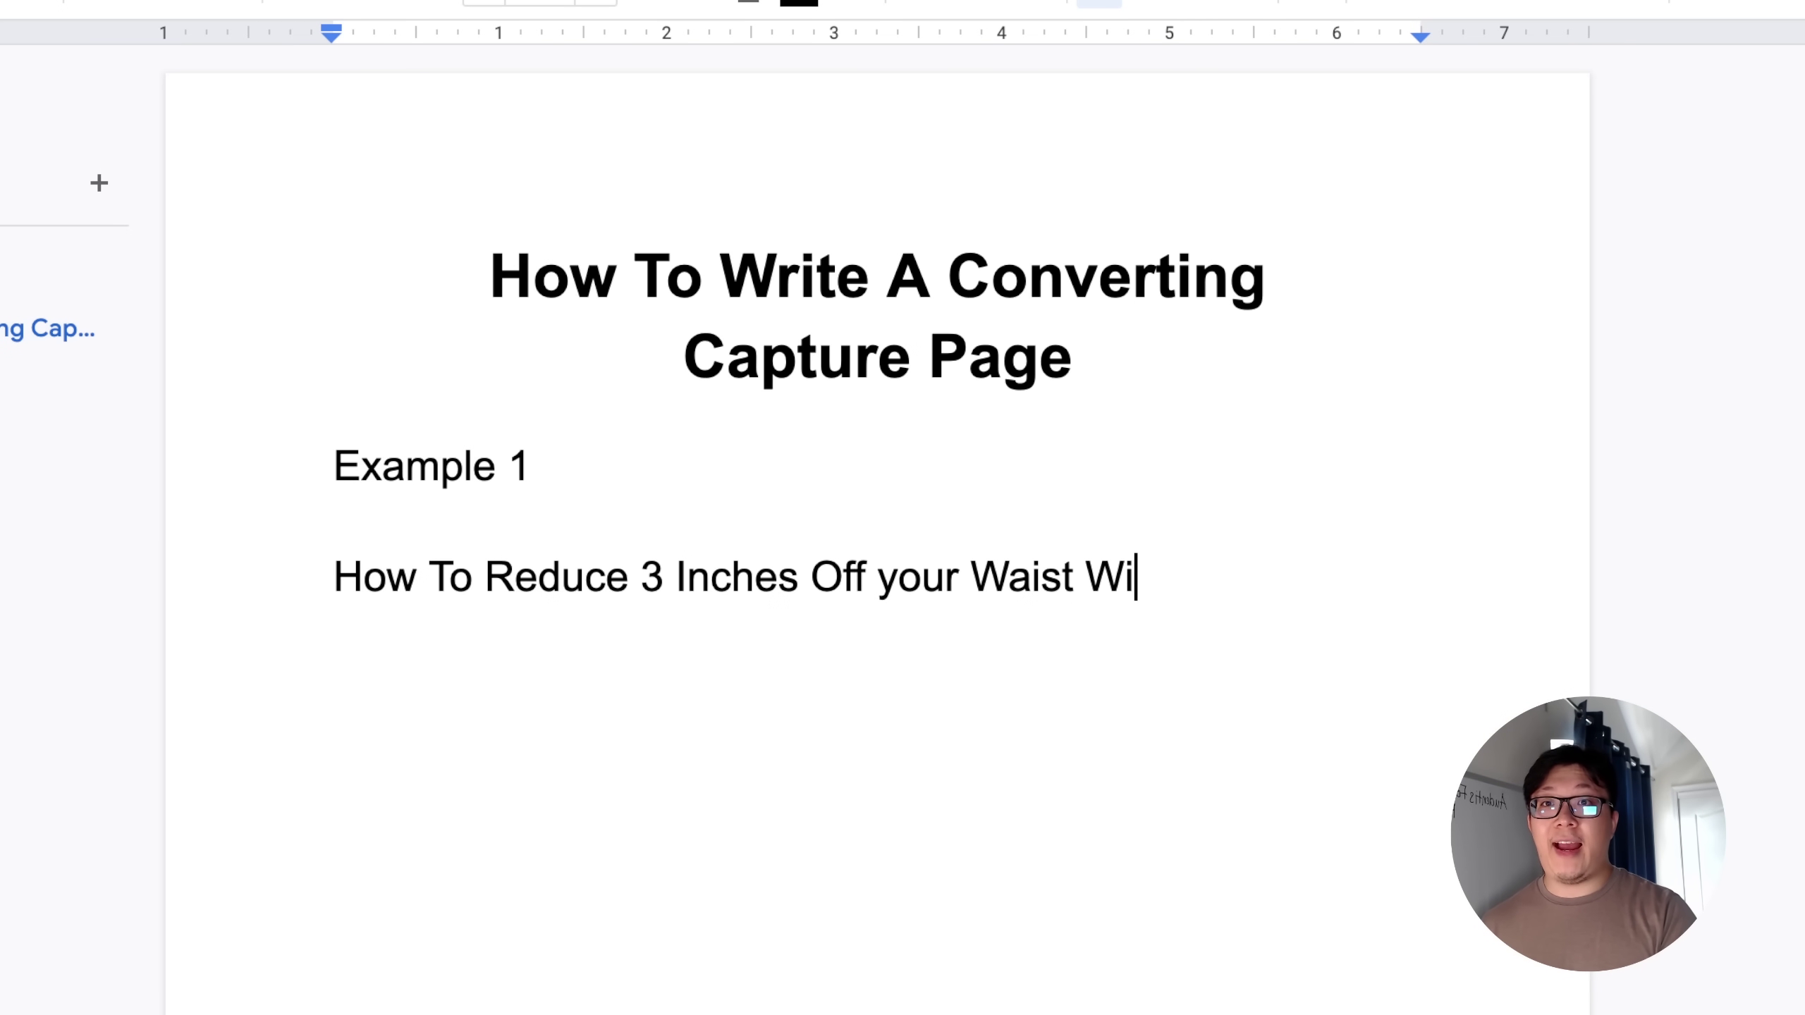
text(thout Spending)
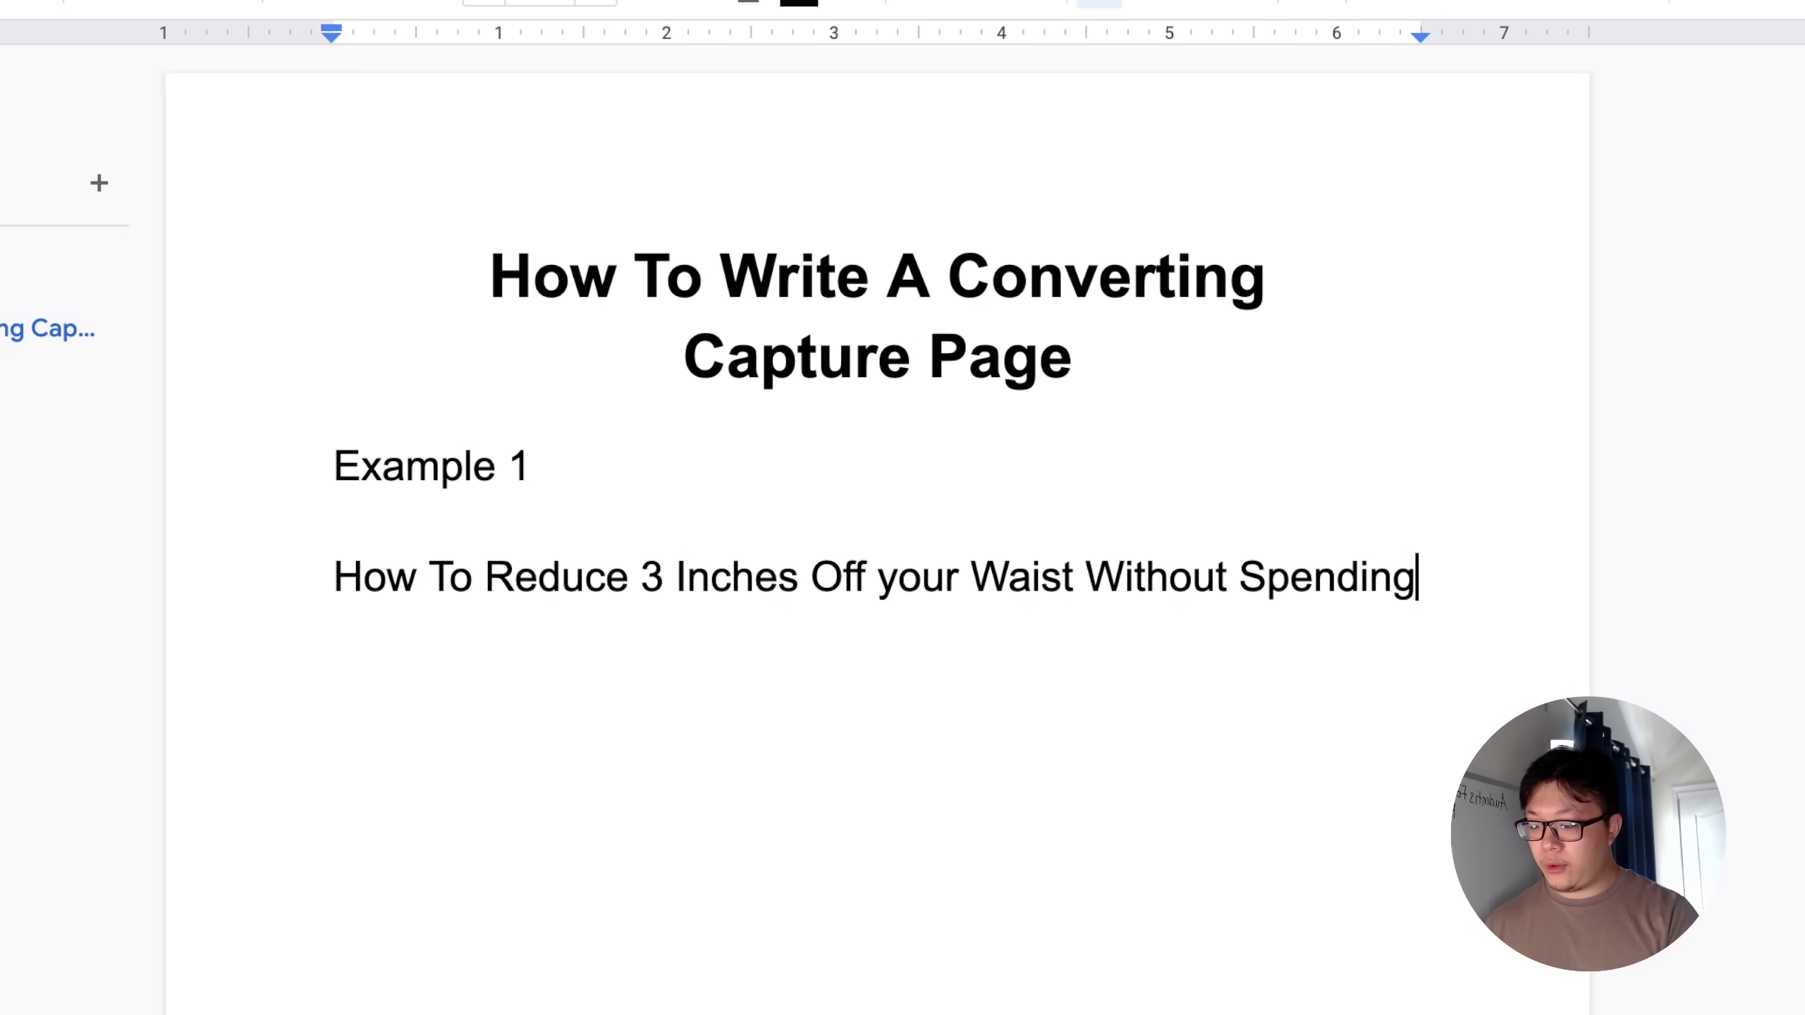
text( 3 hours)
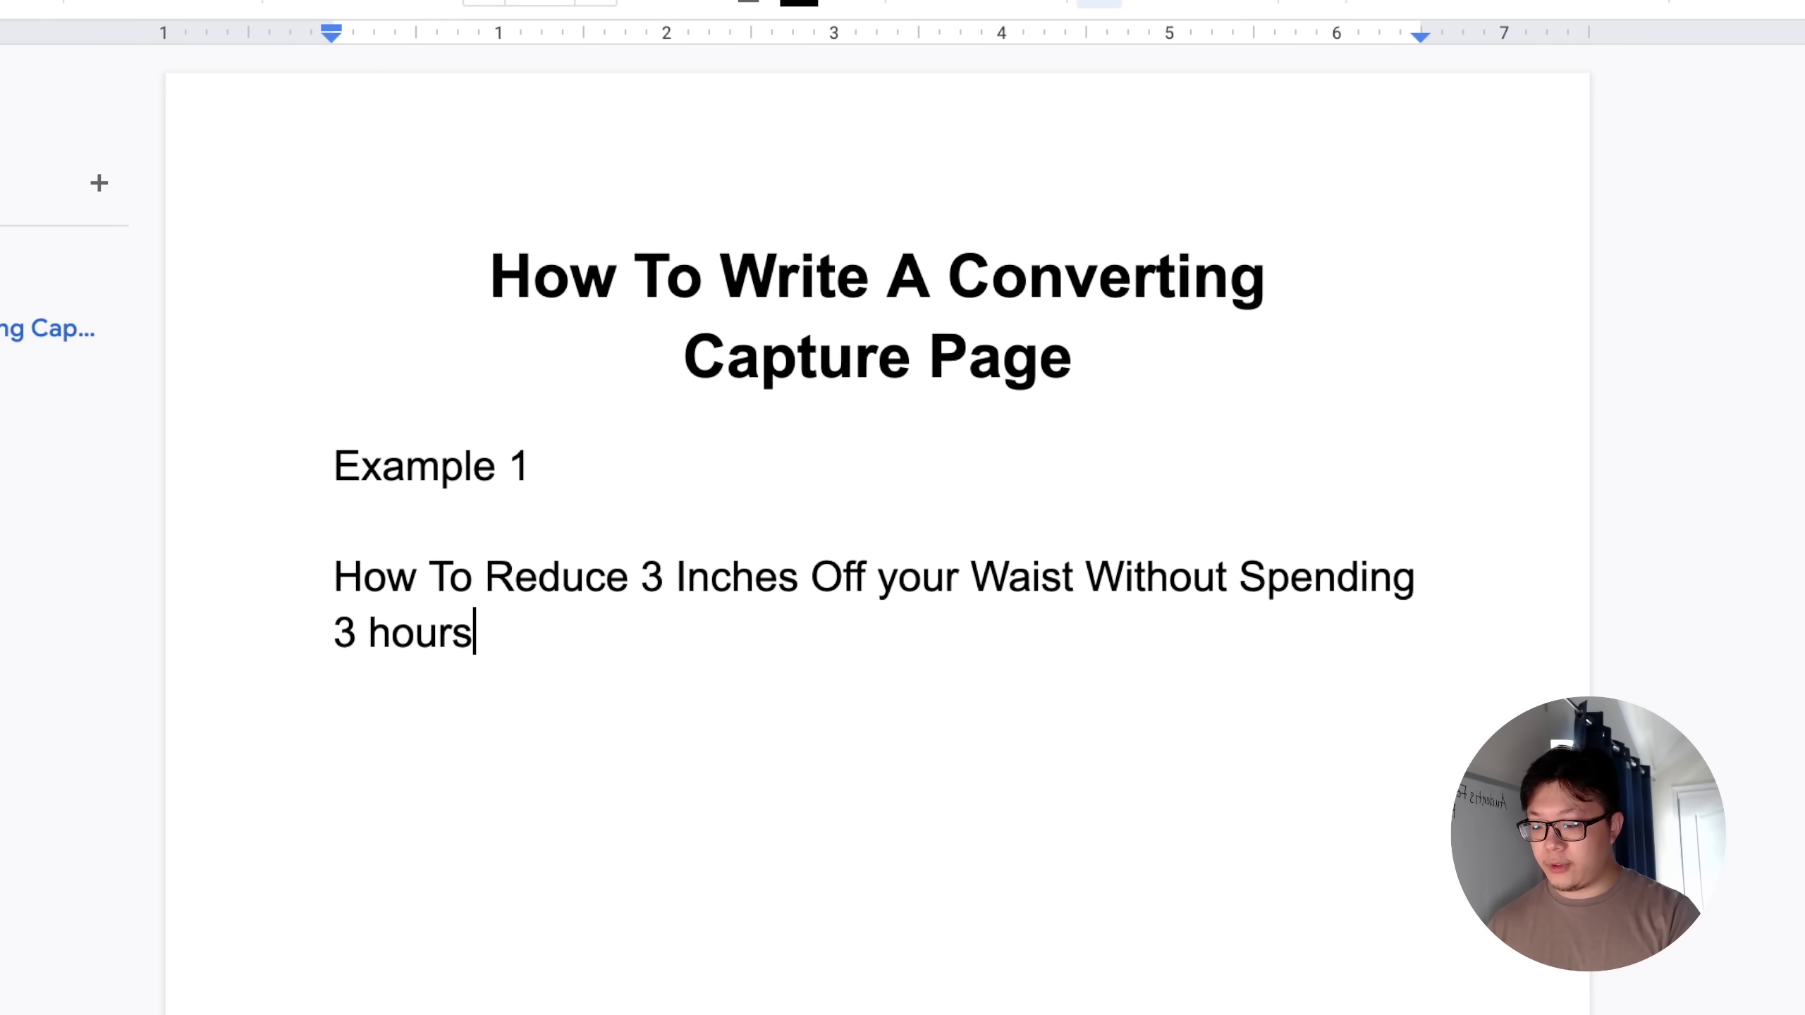
text( At the Gym Eveyrday)
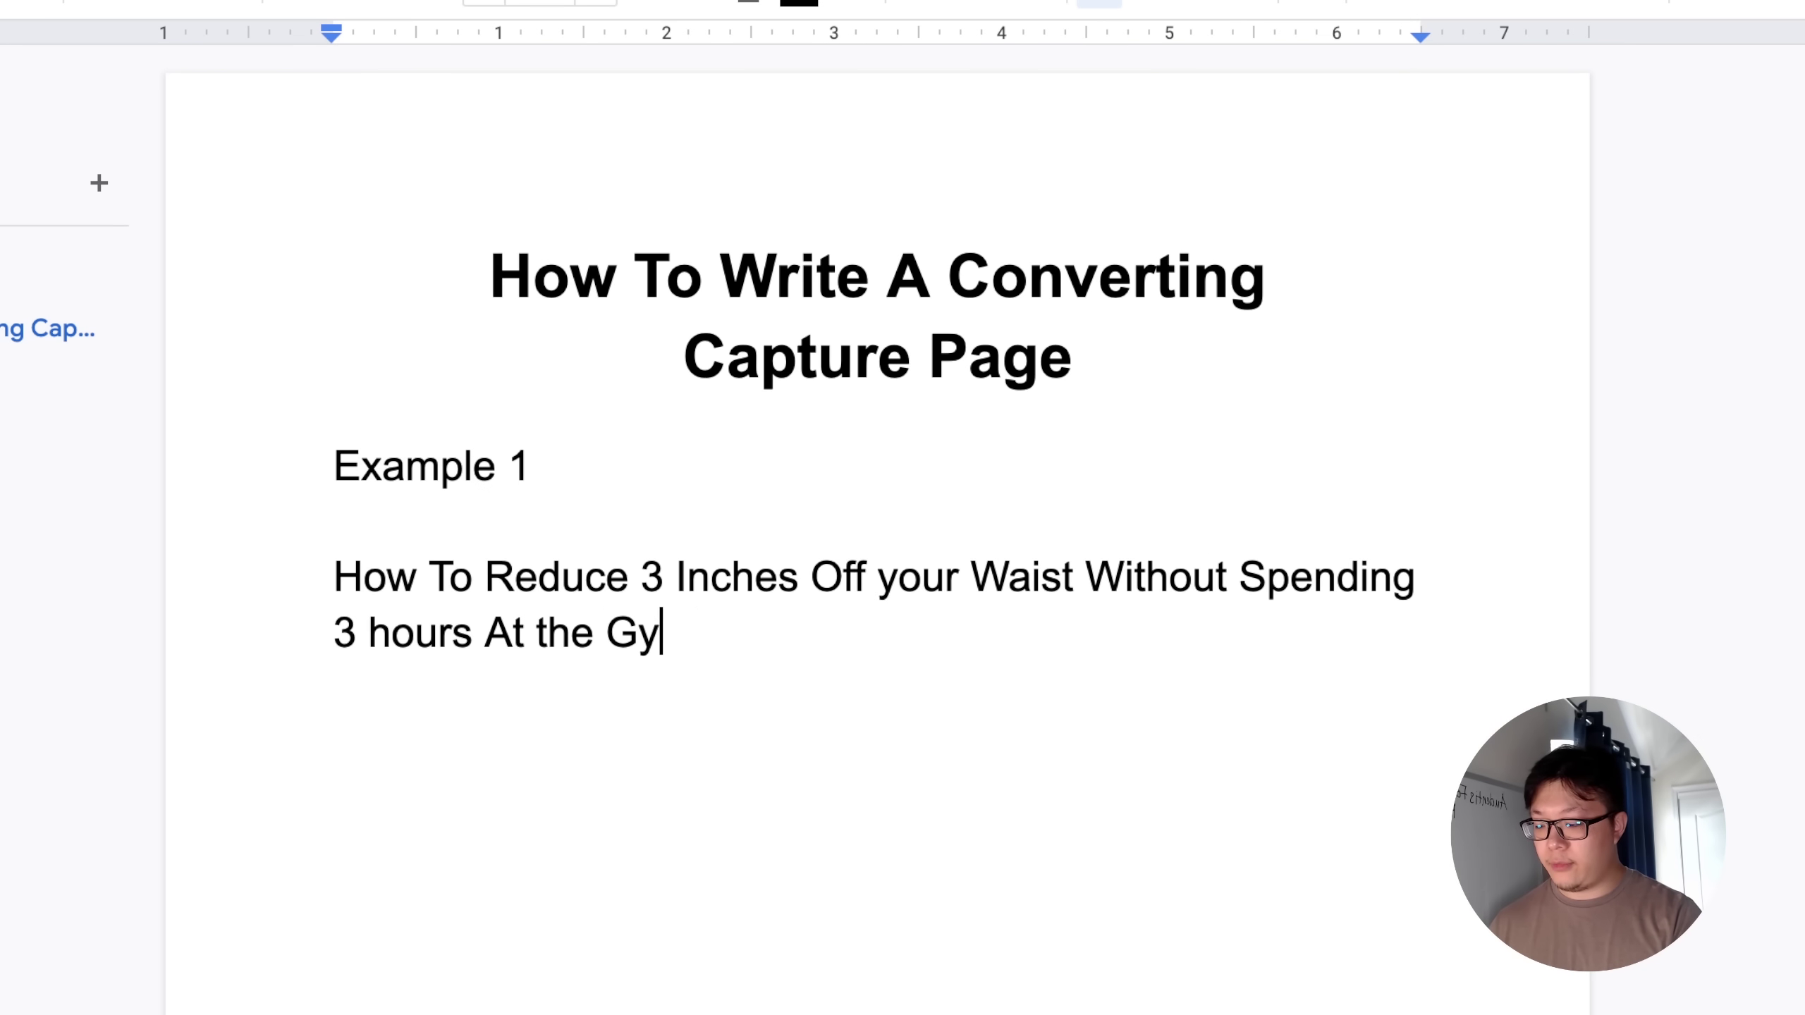
- Correct the misspelled last word of the headline to "Every Day"
click(814, 632)
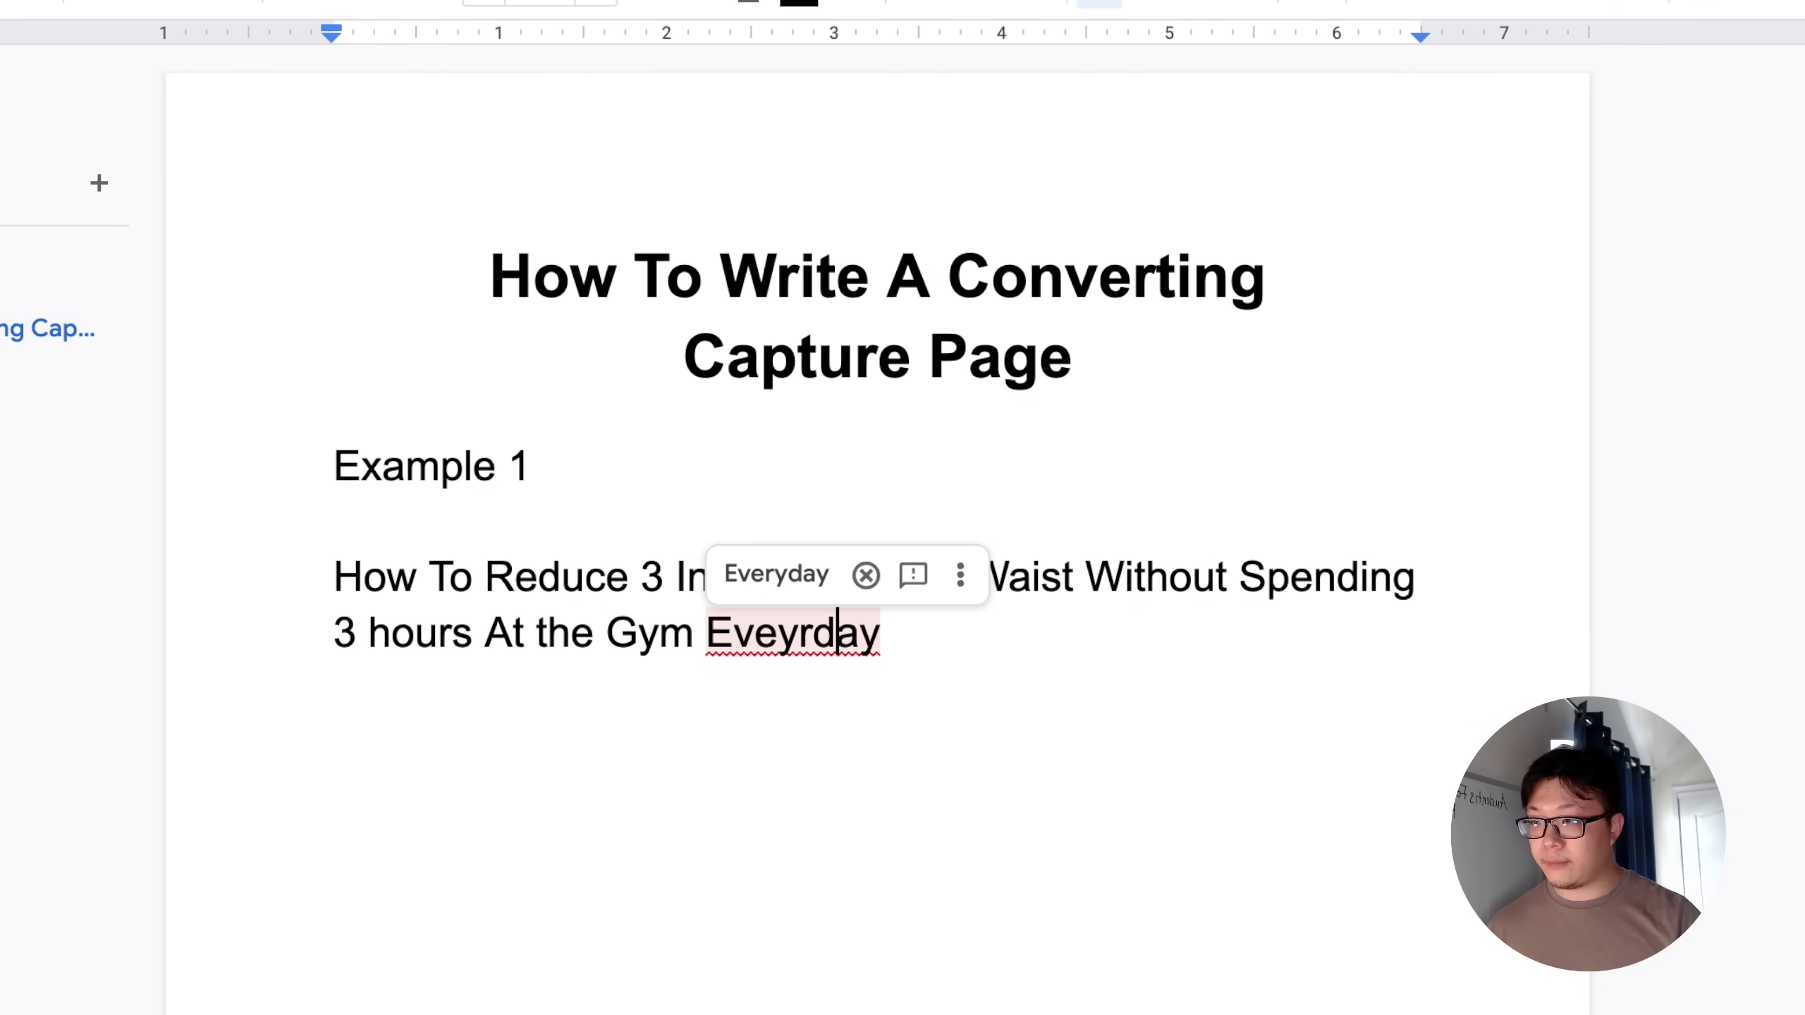
click(849, 632)
key(BackSpace)
text(D)
click(812, 633)
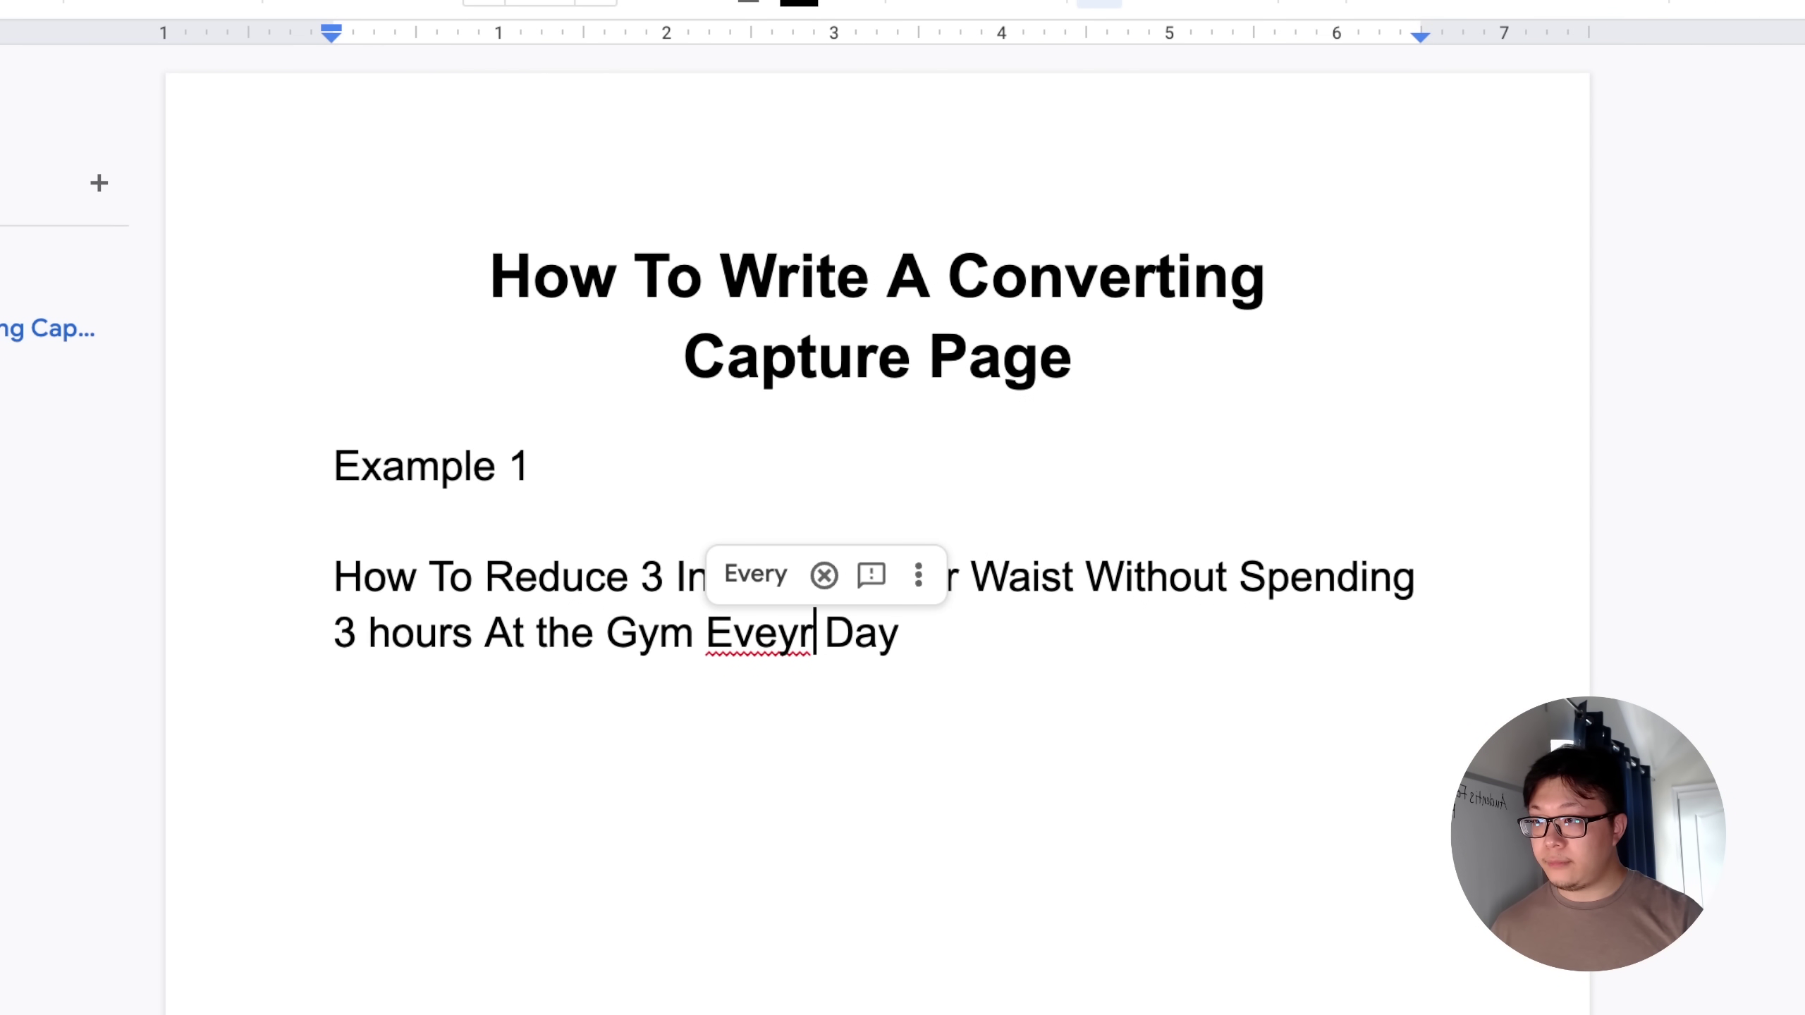
key(BackSpace)
key(Left)
text(r)
- Capitalize "the" before "Gym" so that the headline reads "At The Gym"
key(Left)
key(Left)
key(Left)
key(Left)
key(Left)
key(Left)
key(Left)
key(Left)
key(Left)
key(Left)
key(Left)
key(Left)
key(shift+Right)
text(T)
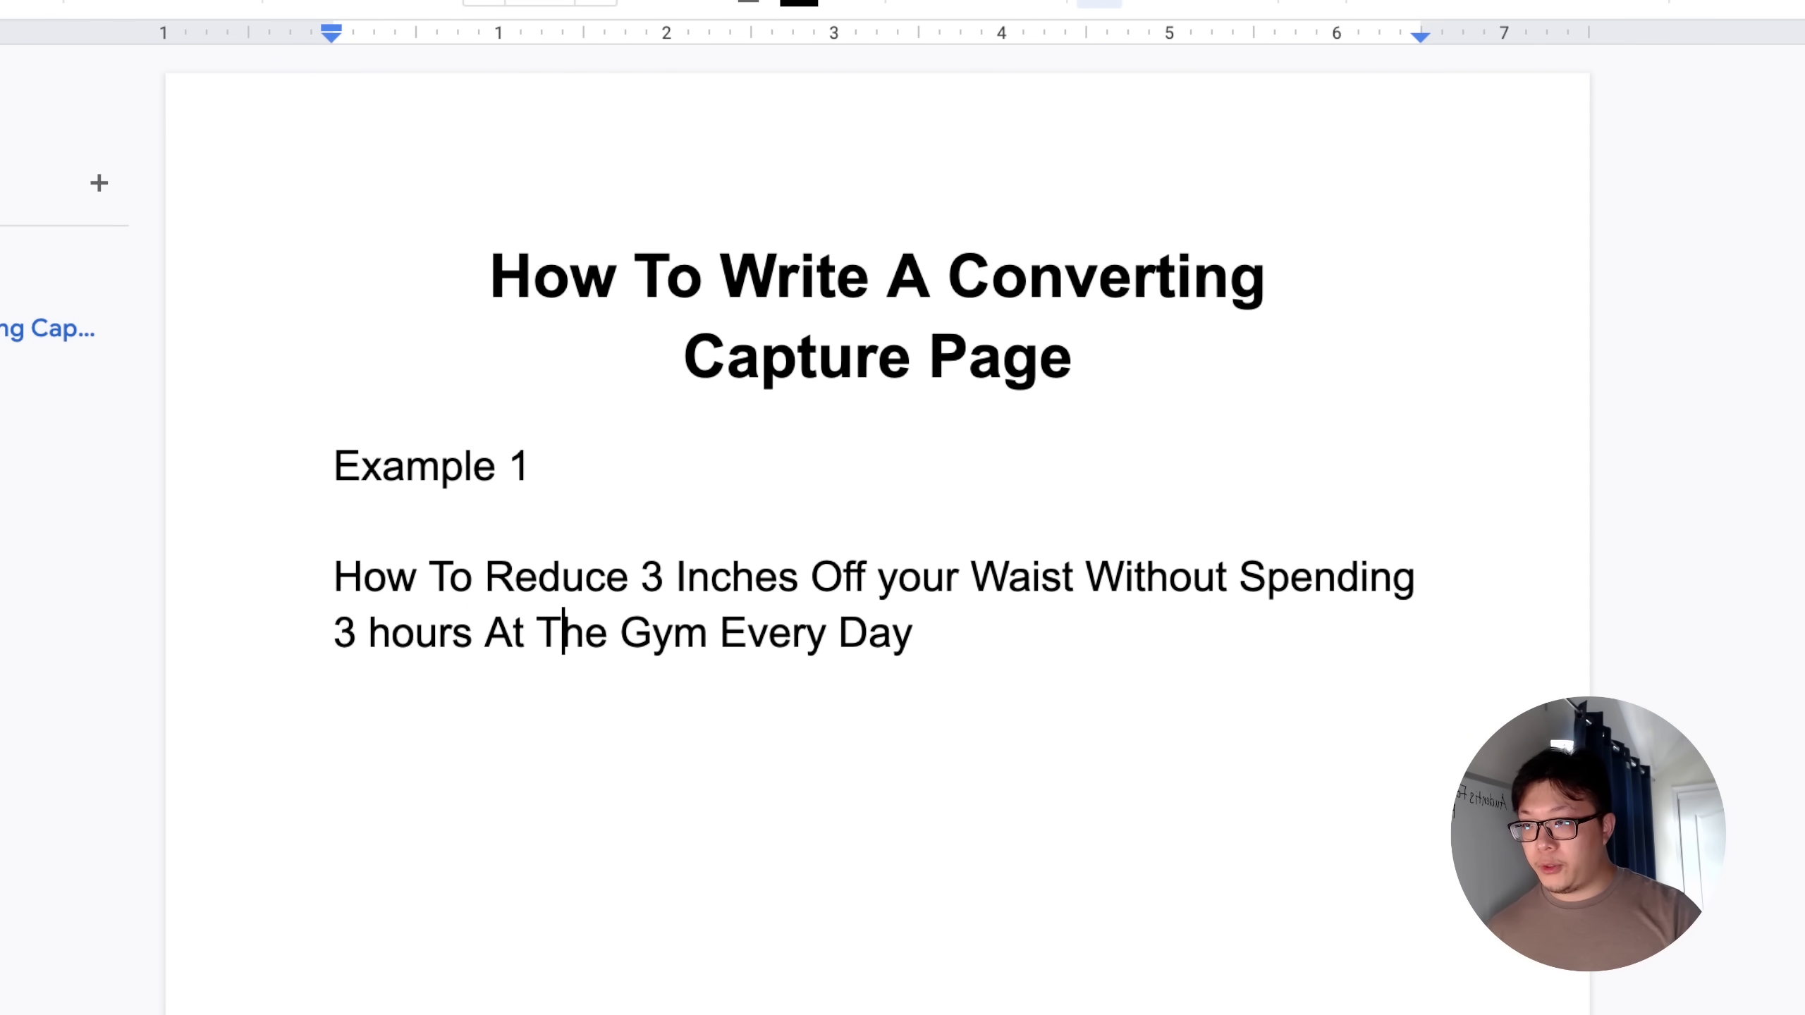
- Highlight the words "How To" at the start of the headline
click(922, 577)
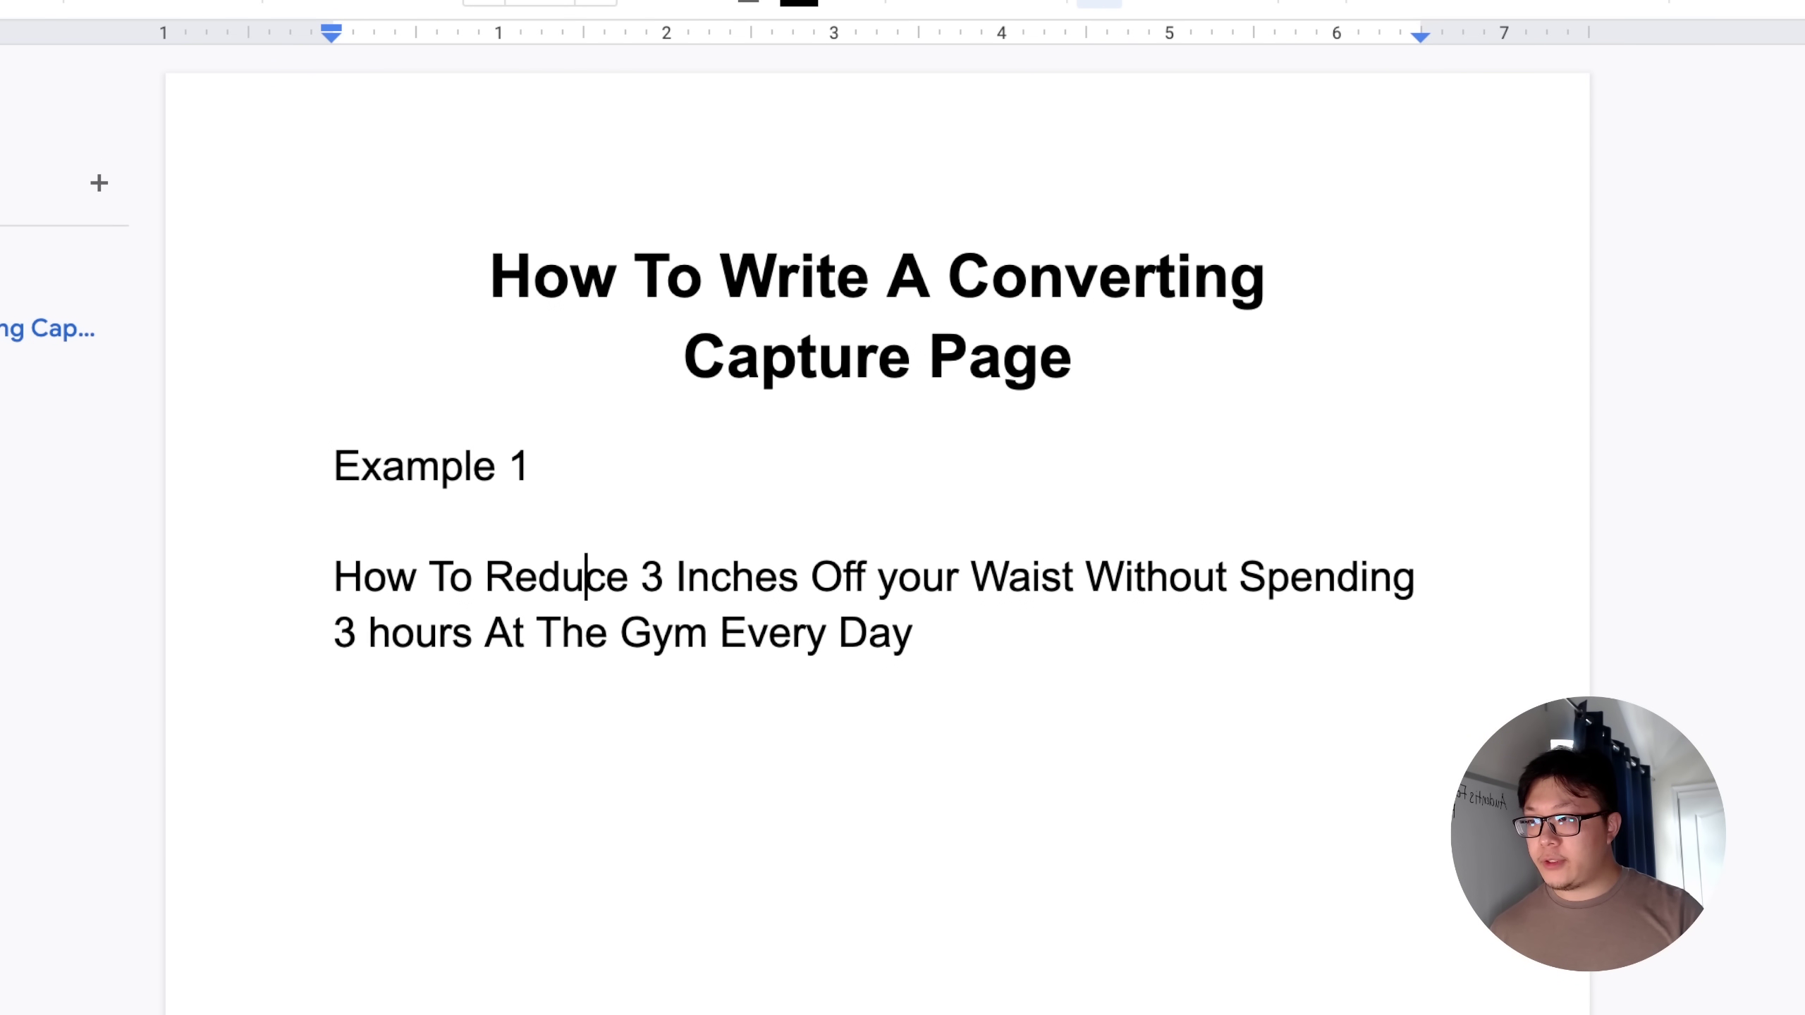
click(335, 577)
key(shift+Right)
key(shift+Right)
key(shift+Right)
key(shift+Right)
key(shift+Right)
key(shift+Right)
key(shift+Right)
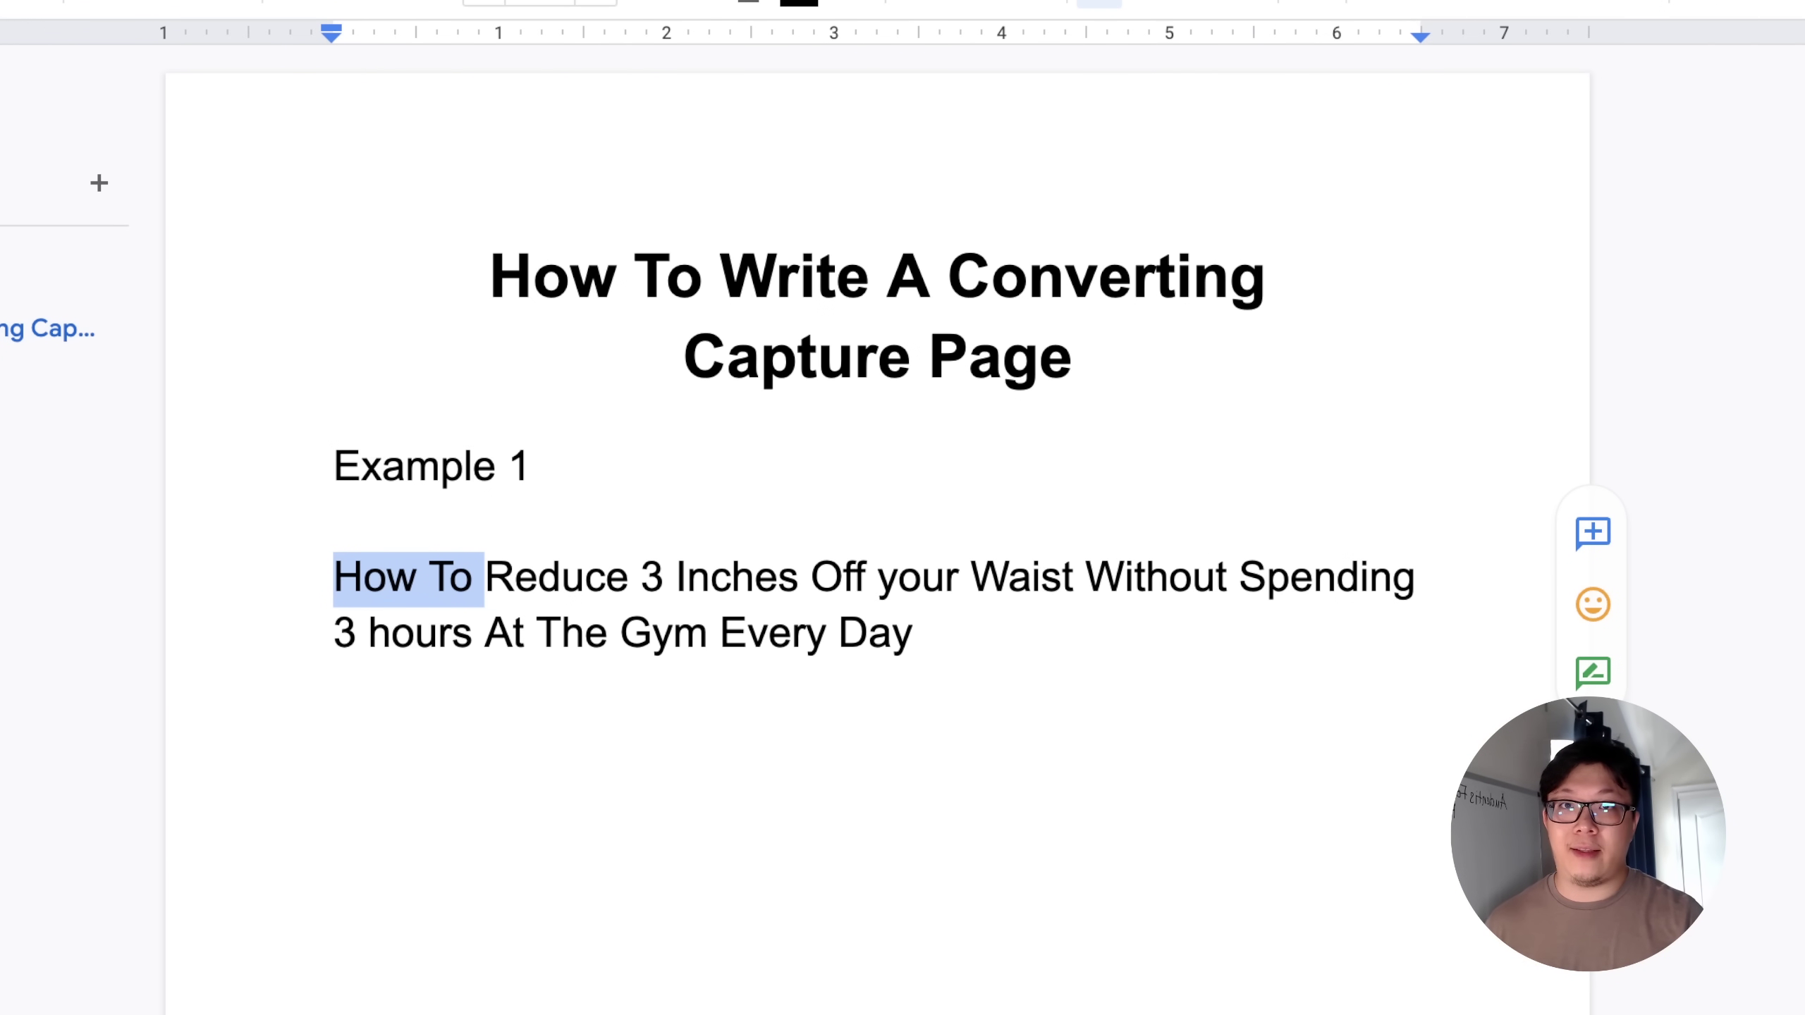
- Underline the benefit phrase "Reduce 3 Inches Off your Waist" in the headline
key(Right)
key(shift+Right)
key(shift+Right)
key(shift+Right)
key(shift+Right)
key(shift+Right)
key(shift+Right)
key(shift+Right)
key(shift+Right)
key(shift+Right)
key(shift+Right)
key(shift+Right)
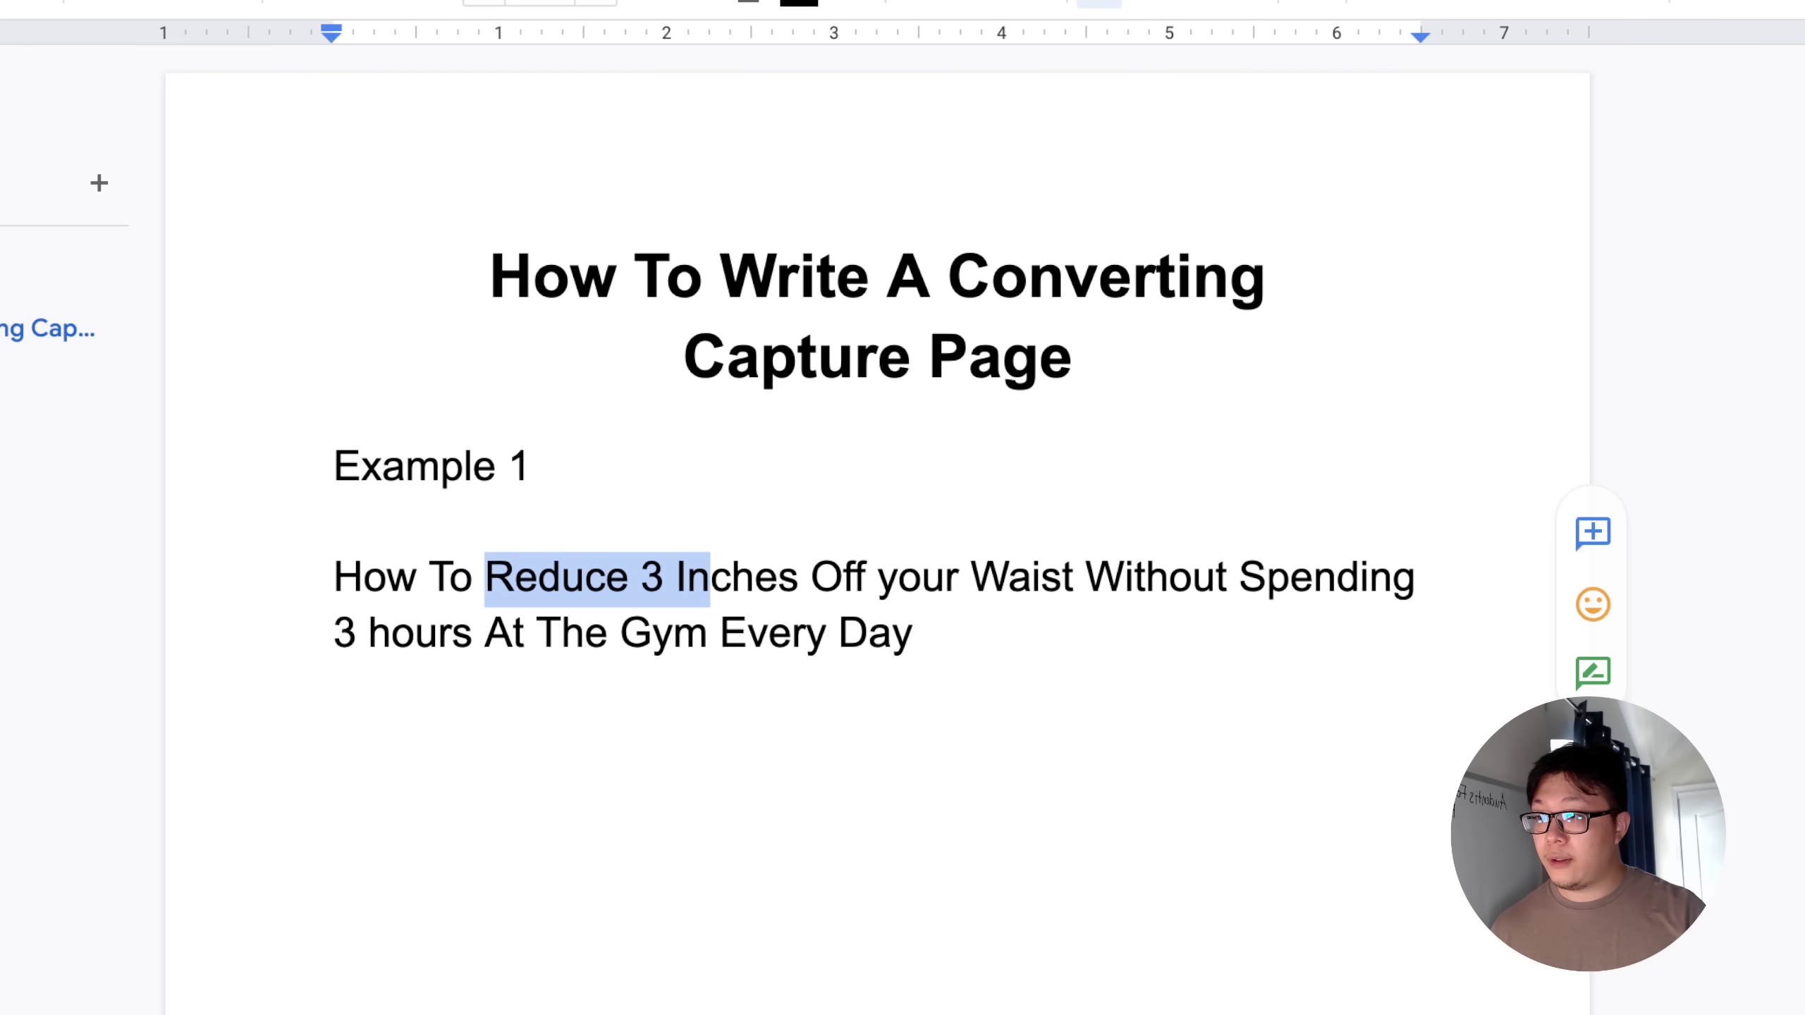
key(shift+Right)
key(shift+Right)
key(shift+Right)
key(shift+Right)
key(shift+Right)
key(shift+Right)
key(shift+Right)
key(shift+Right)
key(shift+Right)
key(shift+Right)
key(shift+Right)
key(shift+Right)
key(shift+Right)
key(shift+Right)
key(shift+Right)
key(shift+Right)
key(shift+Right)
key(shift+Right)
key(shift+Right)
key(shift+Right)
key(shift+Right)
key(shift+Right)
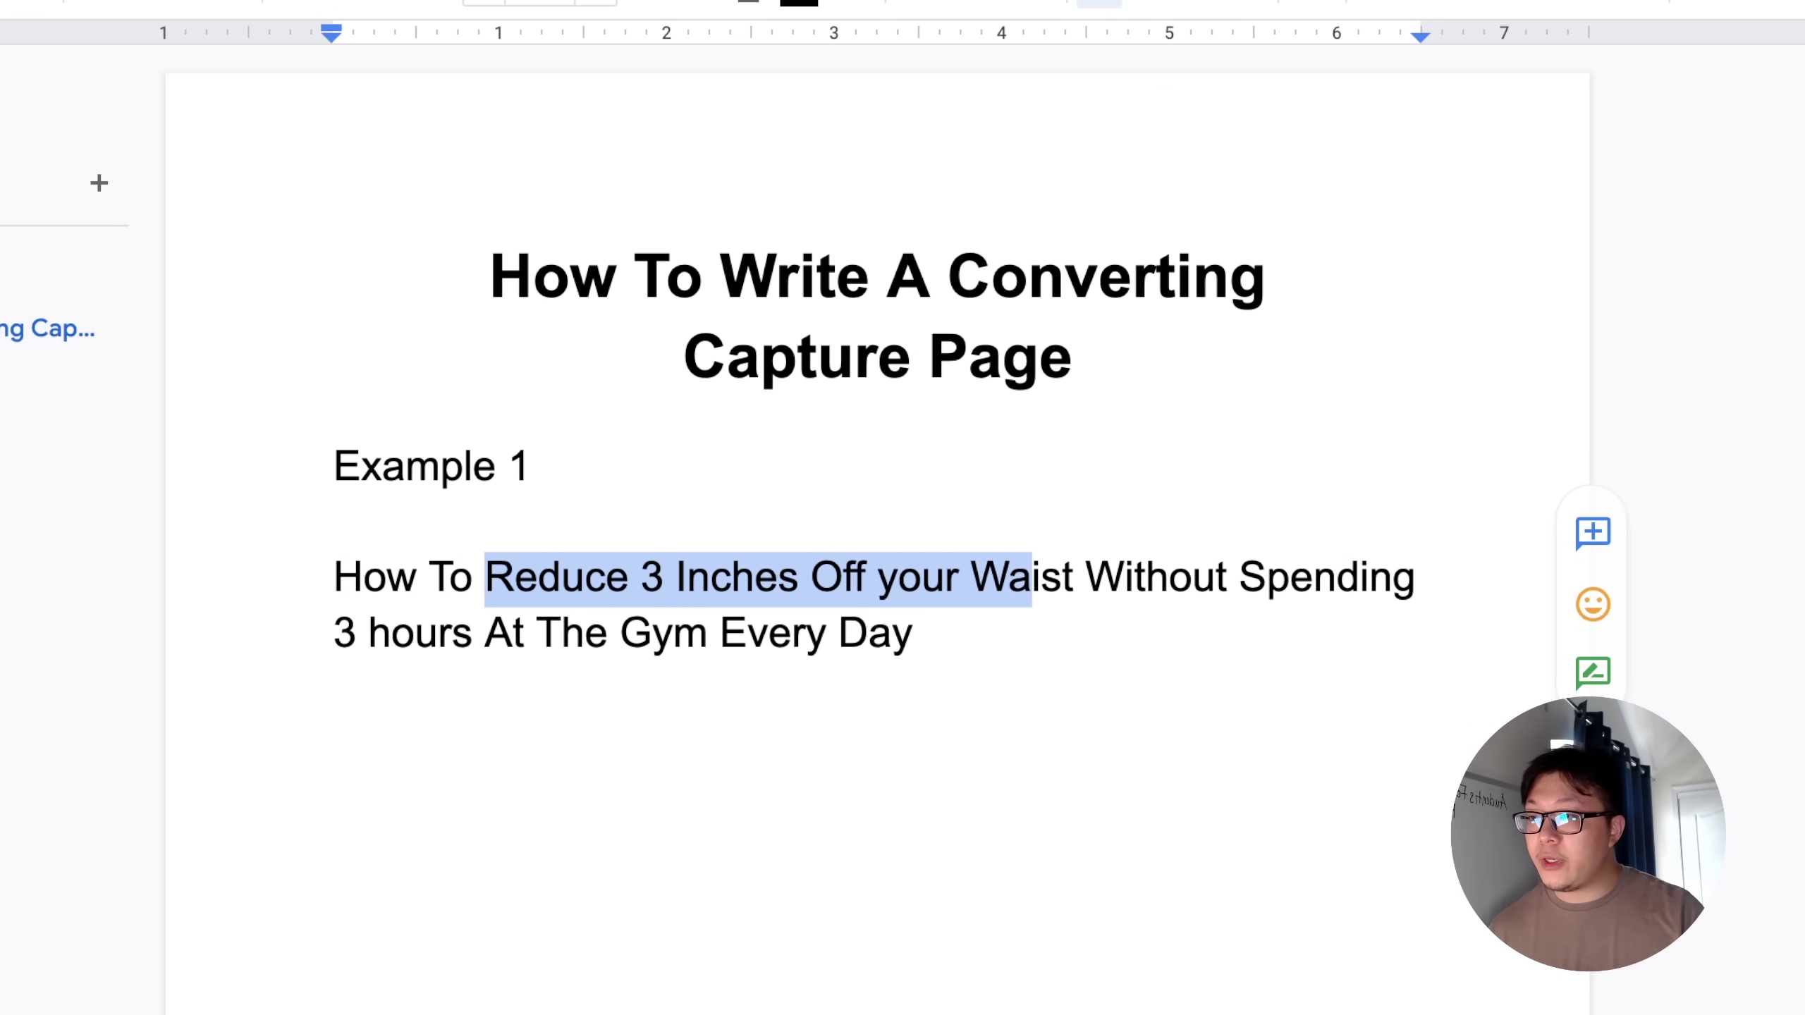
key(shift+Left)
key(shift+Left)
key(shift+Left)
key(shift+Left)
key(shift+Left)
key(shift+Left)
key(shift+Right)
key(shift+Right)
key(shift+Right)
key(shift+Right)
key(shift+Left)
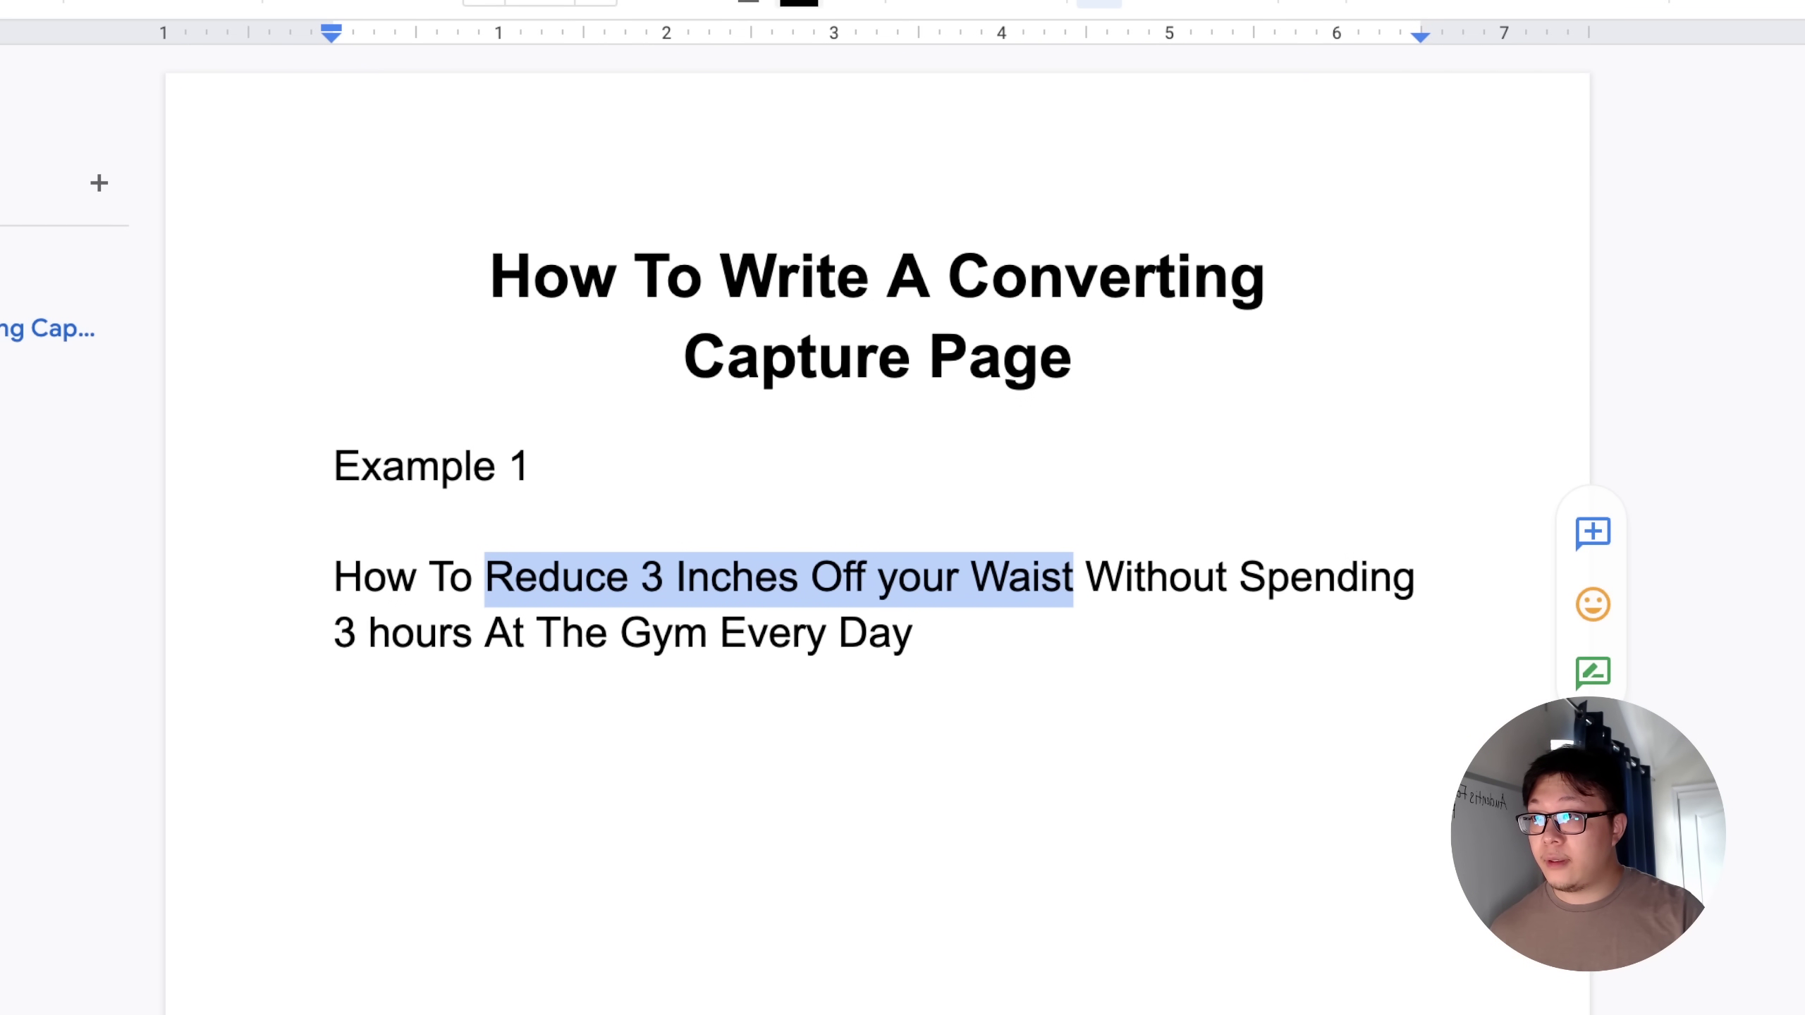
click(748, 3)
click(924, 634)
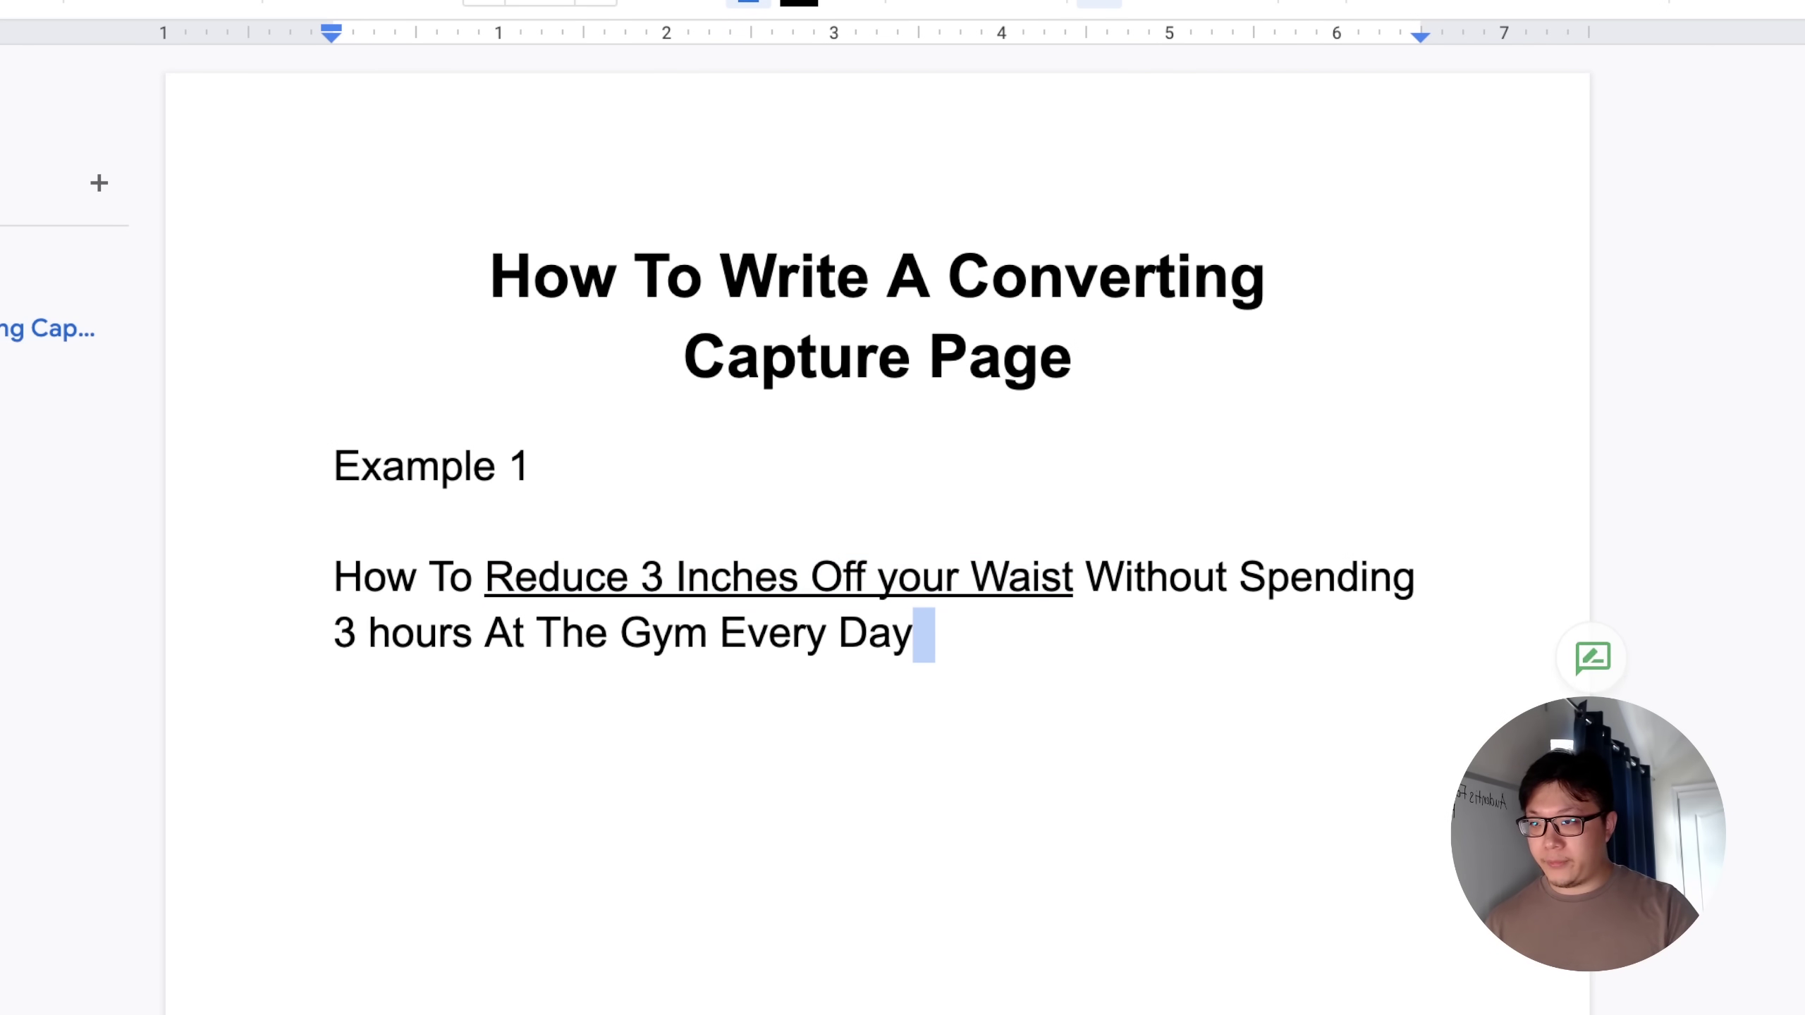
triple_click(900, 578)
triple_click(899, 577)
click(914, 633)
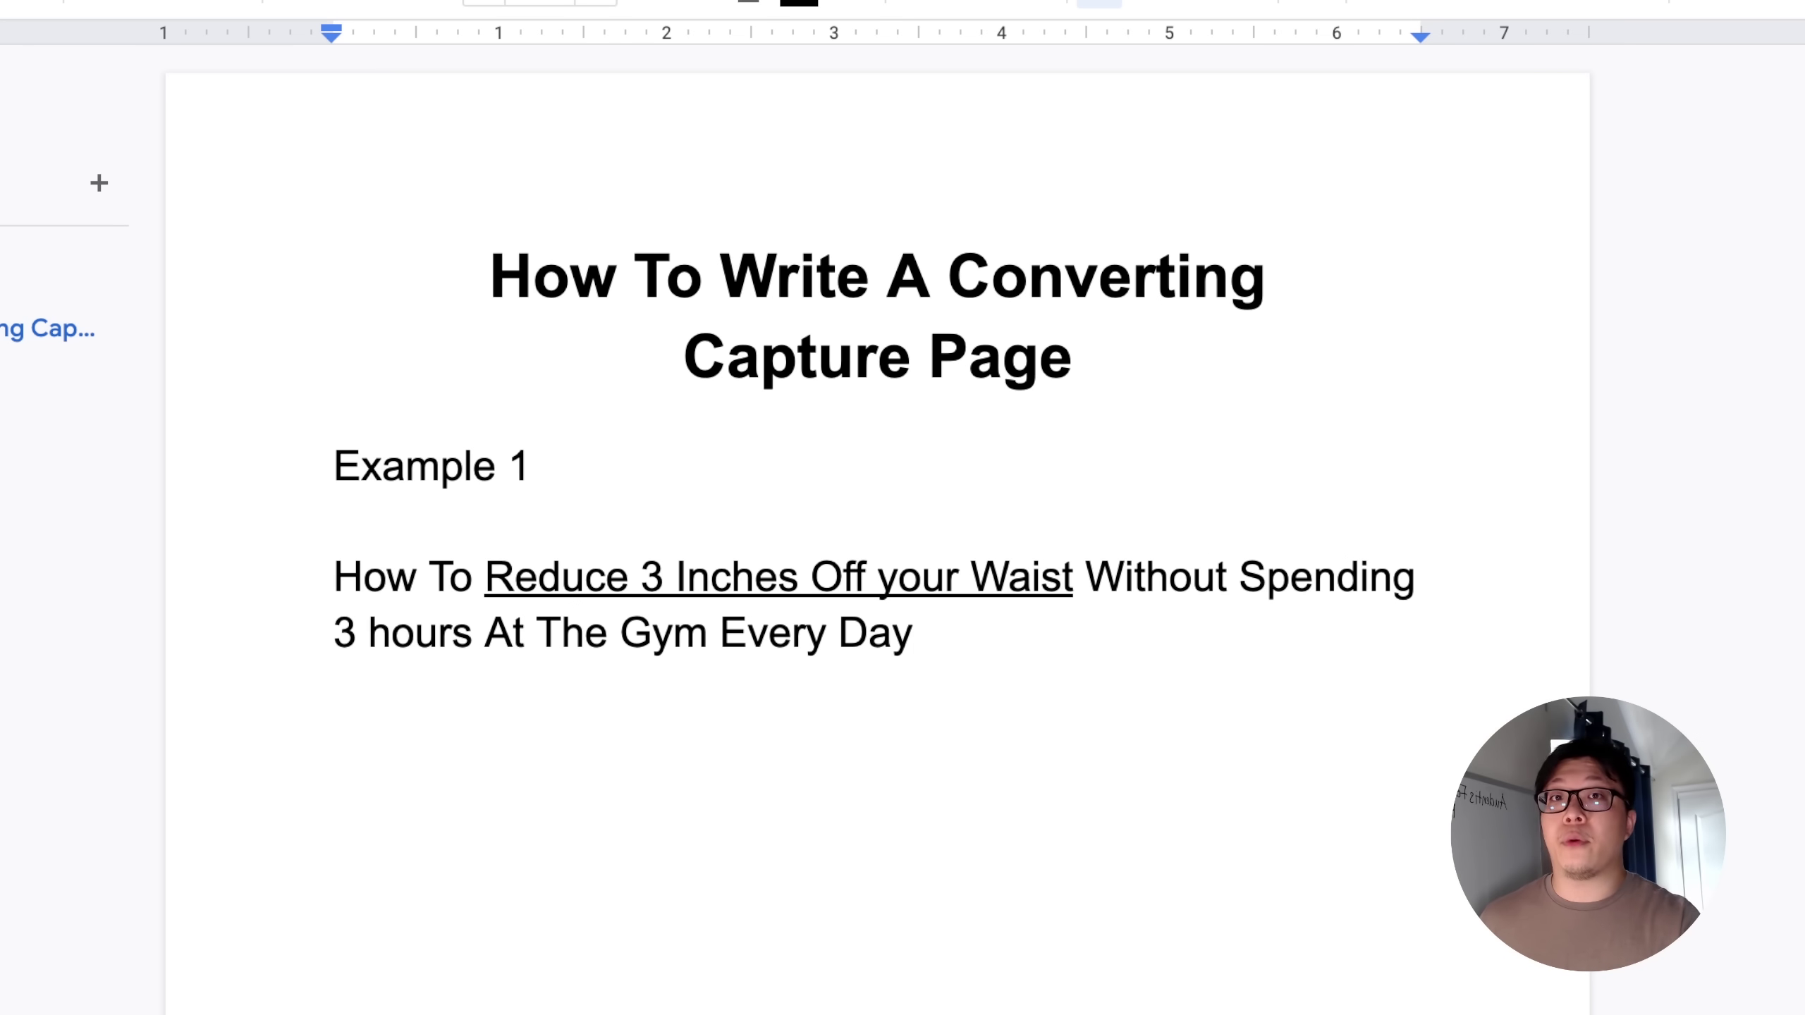
- Highlight "Without" and the phrase "Spending 3 hours At The Gym Every Day" in the headline
click(1087, 577)
click(1148, 578)
double_click(1155, 578)
click(1127, 577)
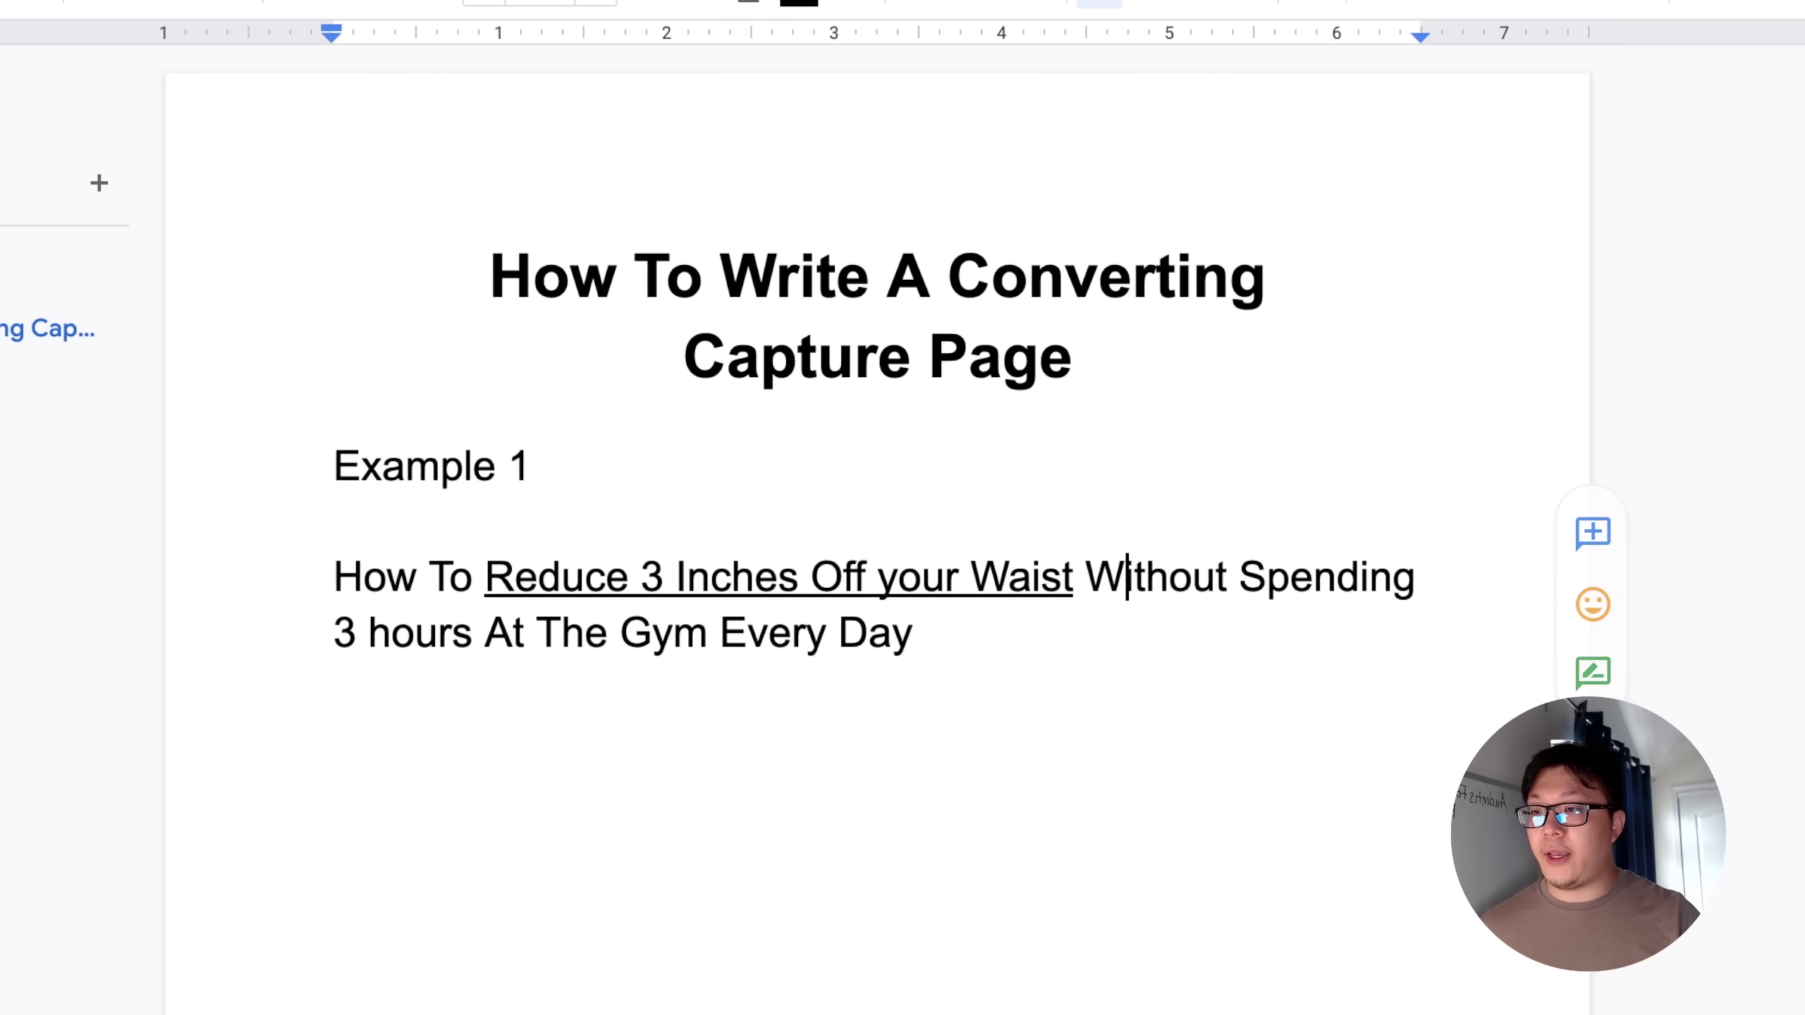
click(1240, 577)
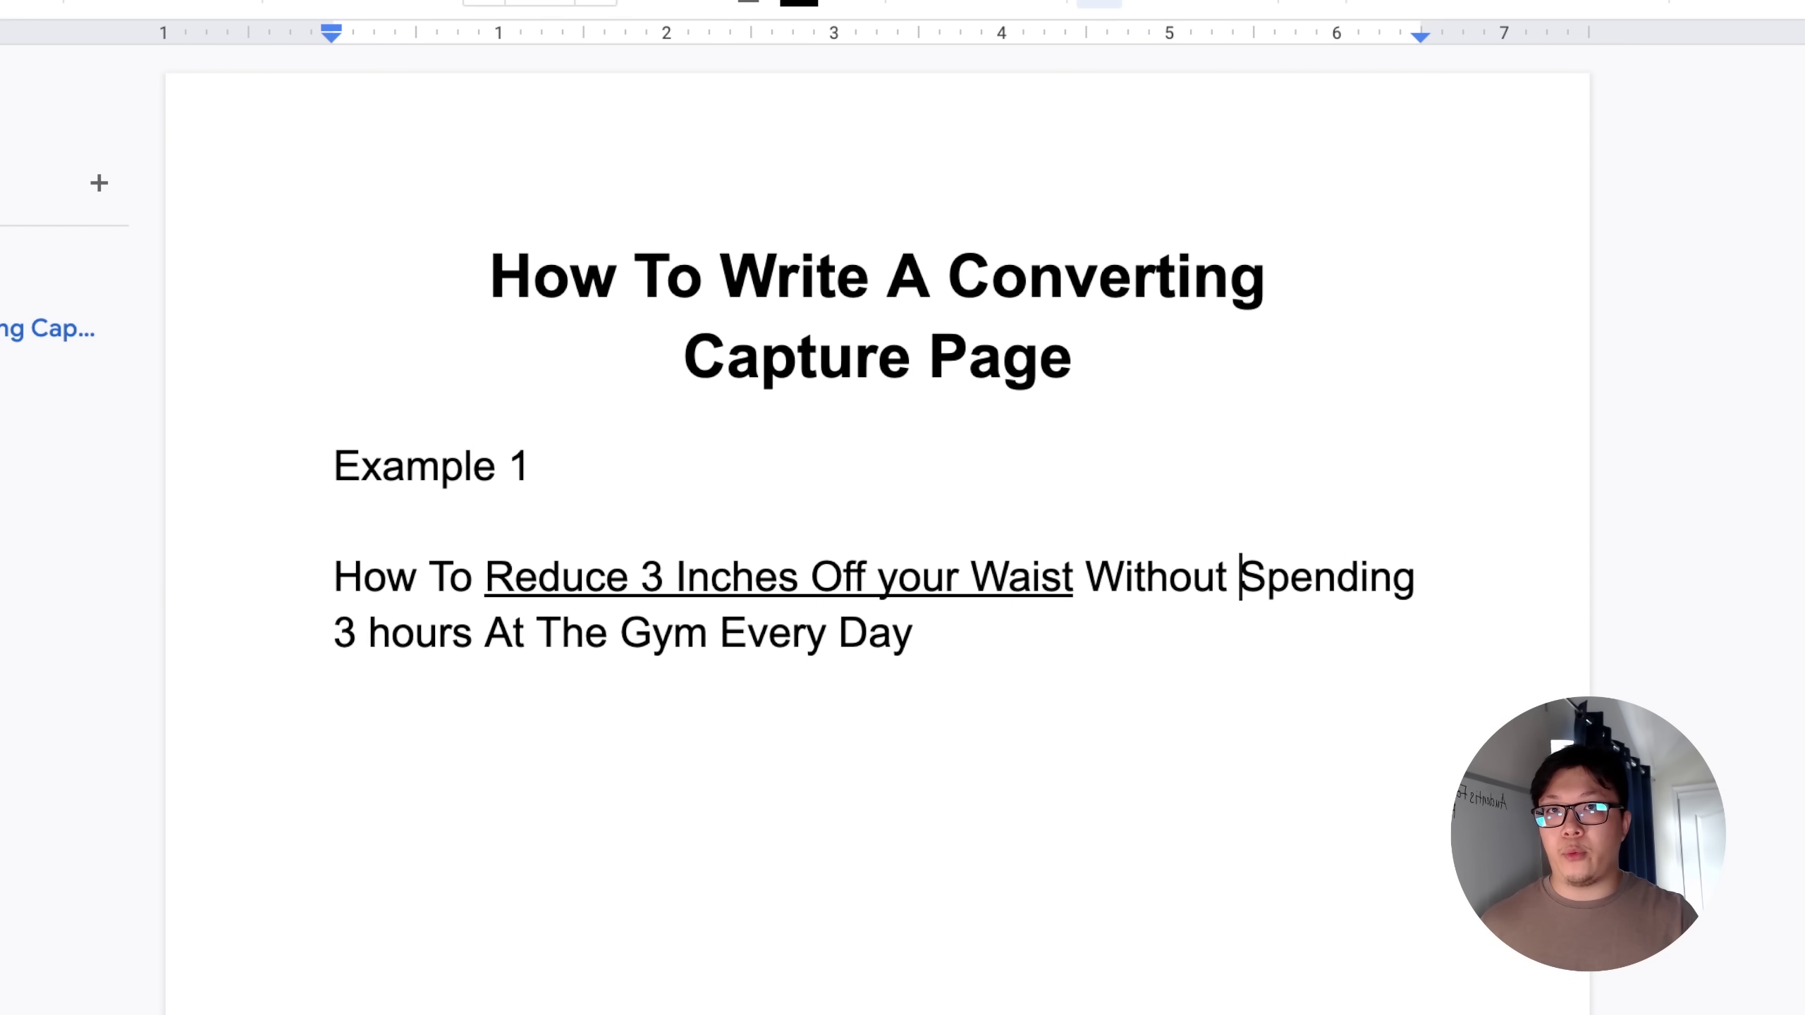
drag(1240, 577, 912, 632)
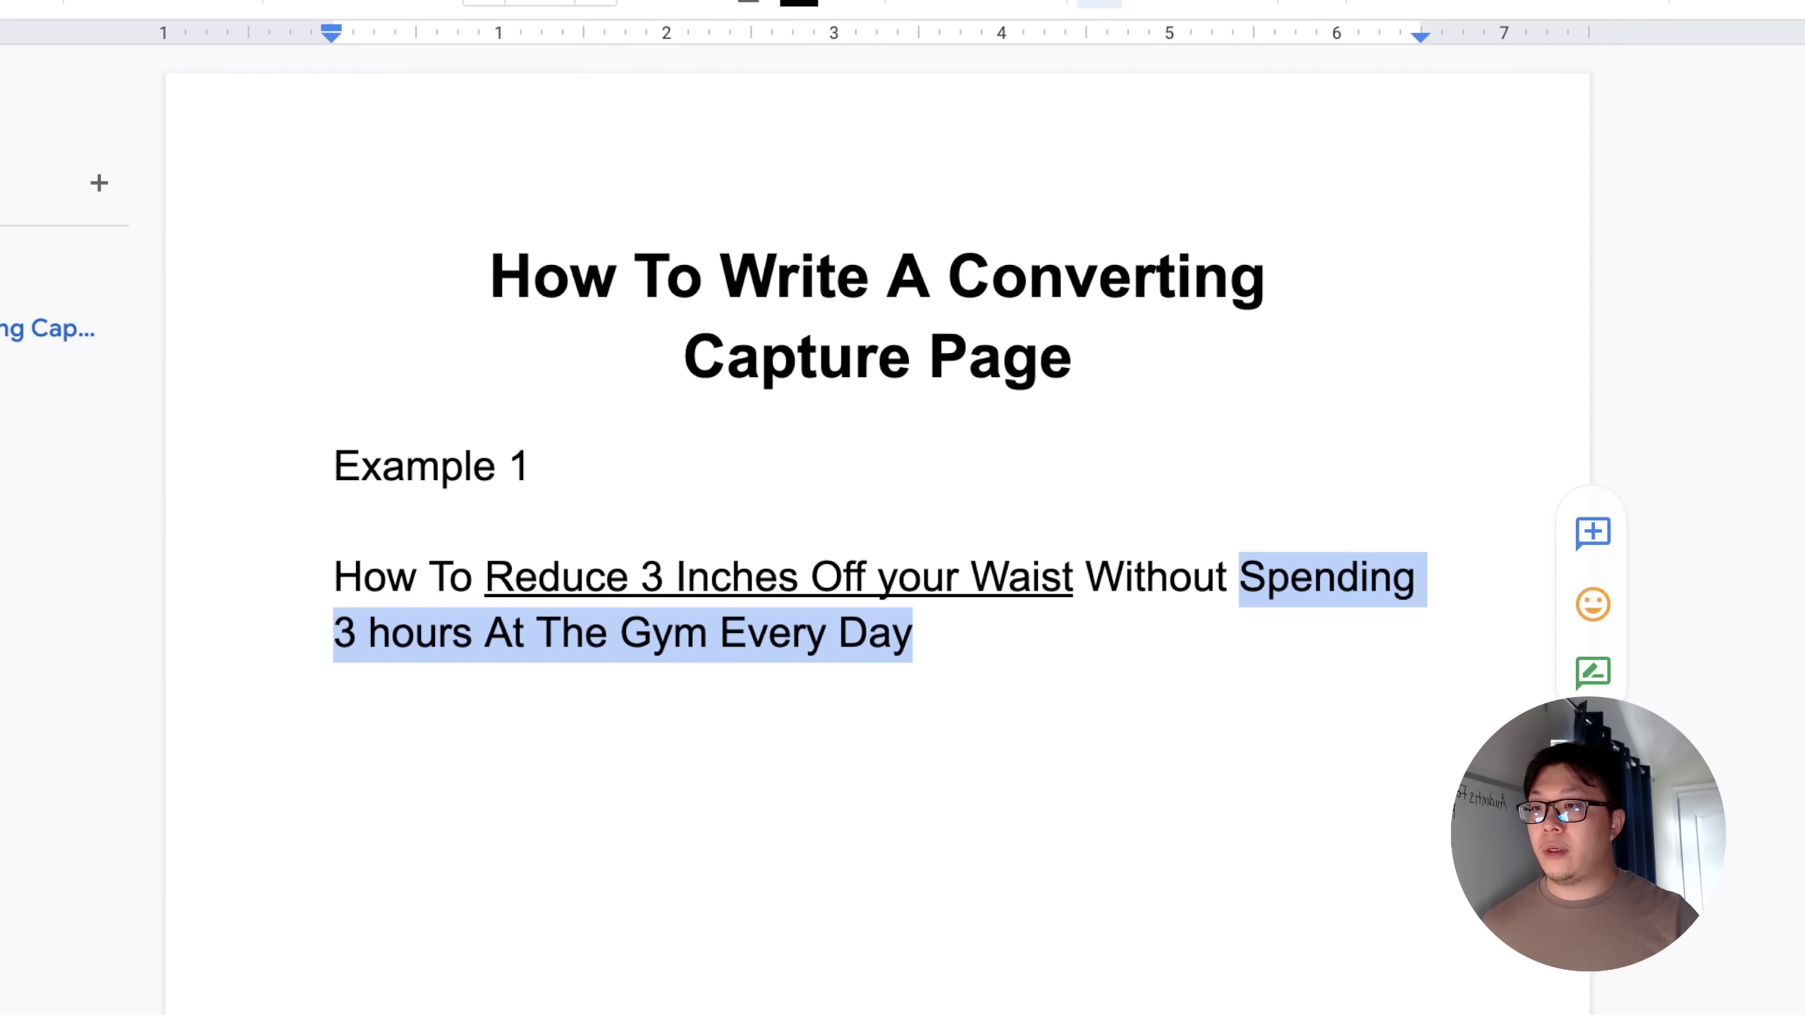
click(1425, 577)
click(1269, 578)
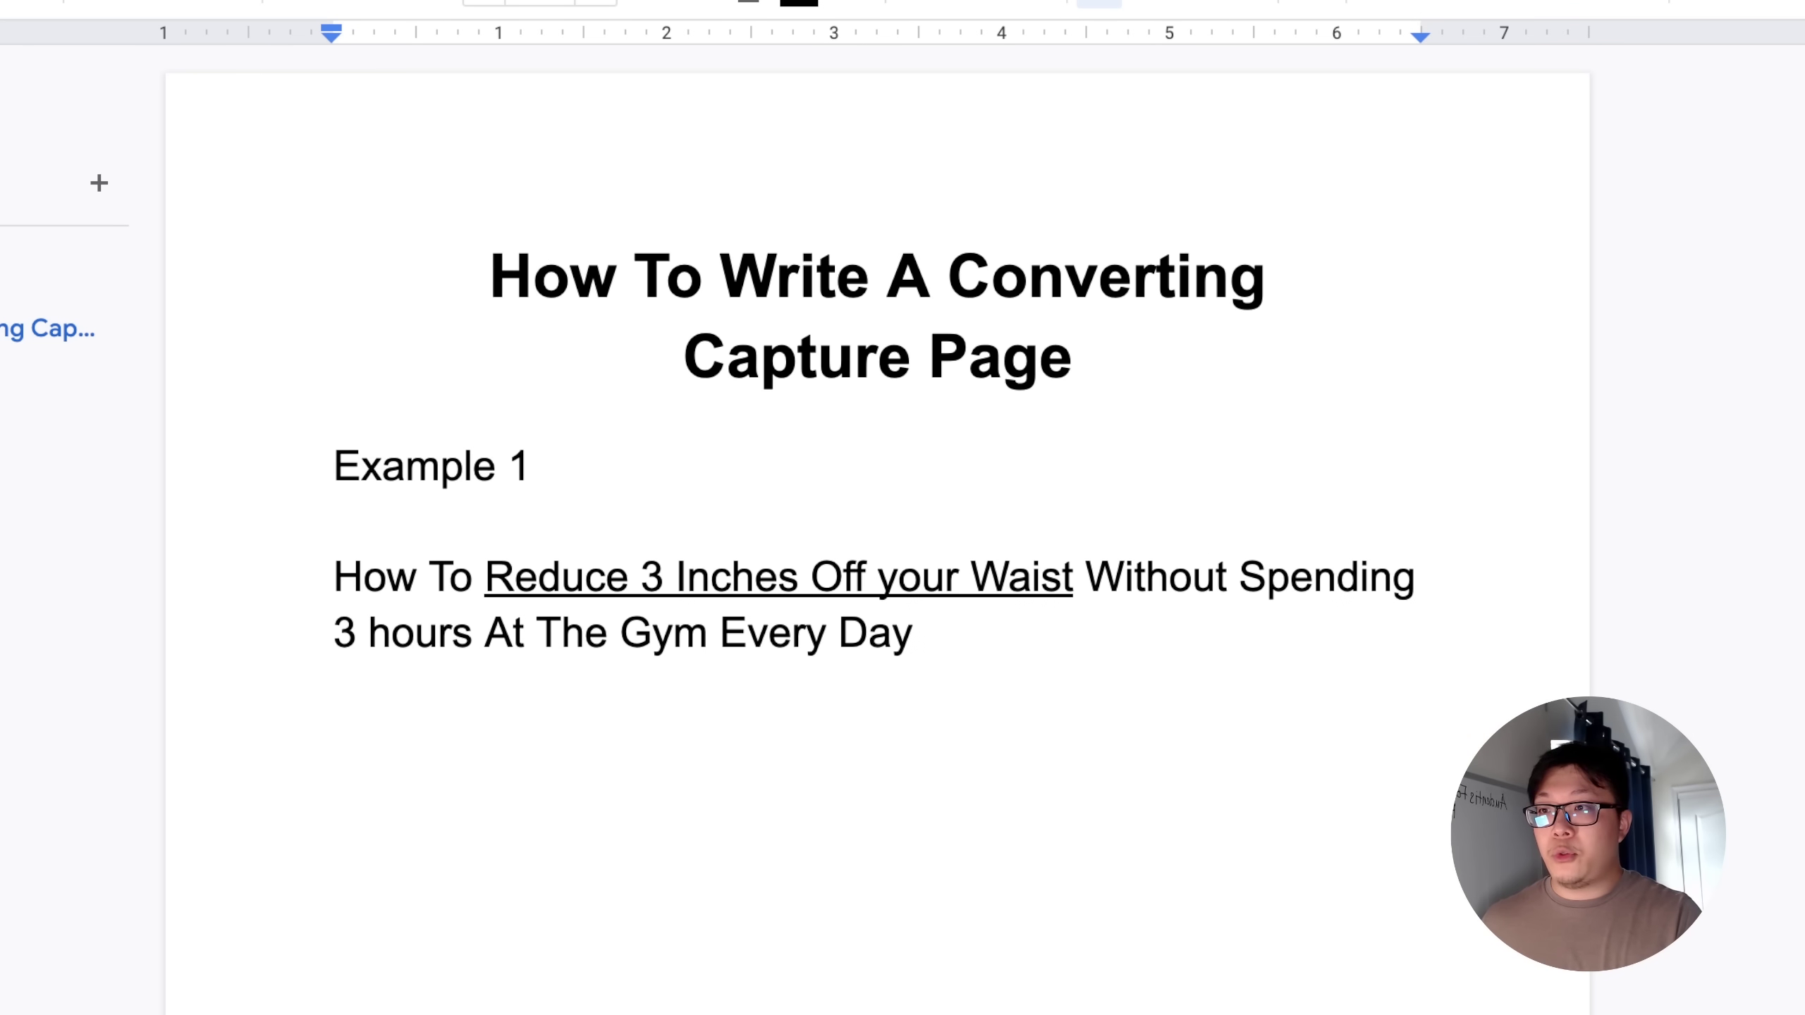
- Underline the pain phrase "Spending 3 hours At The Gym Every Day" in the headline
click(1241, 577)
key(shift+super+Down)
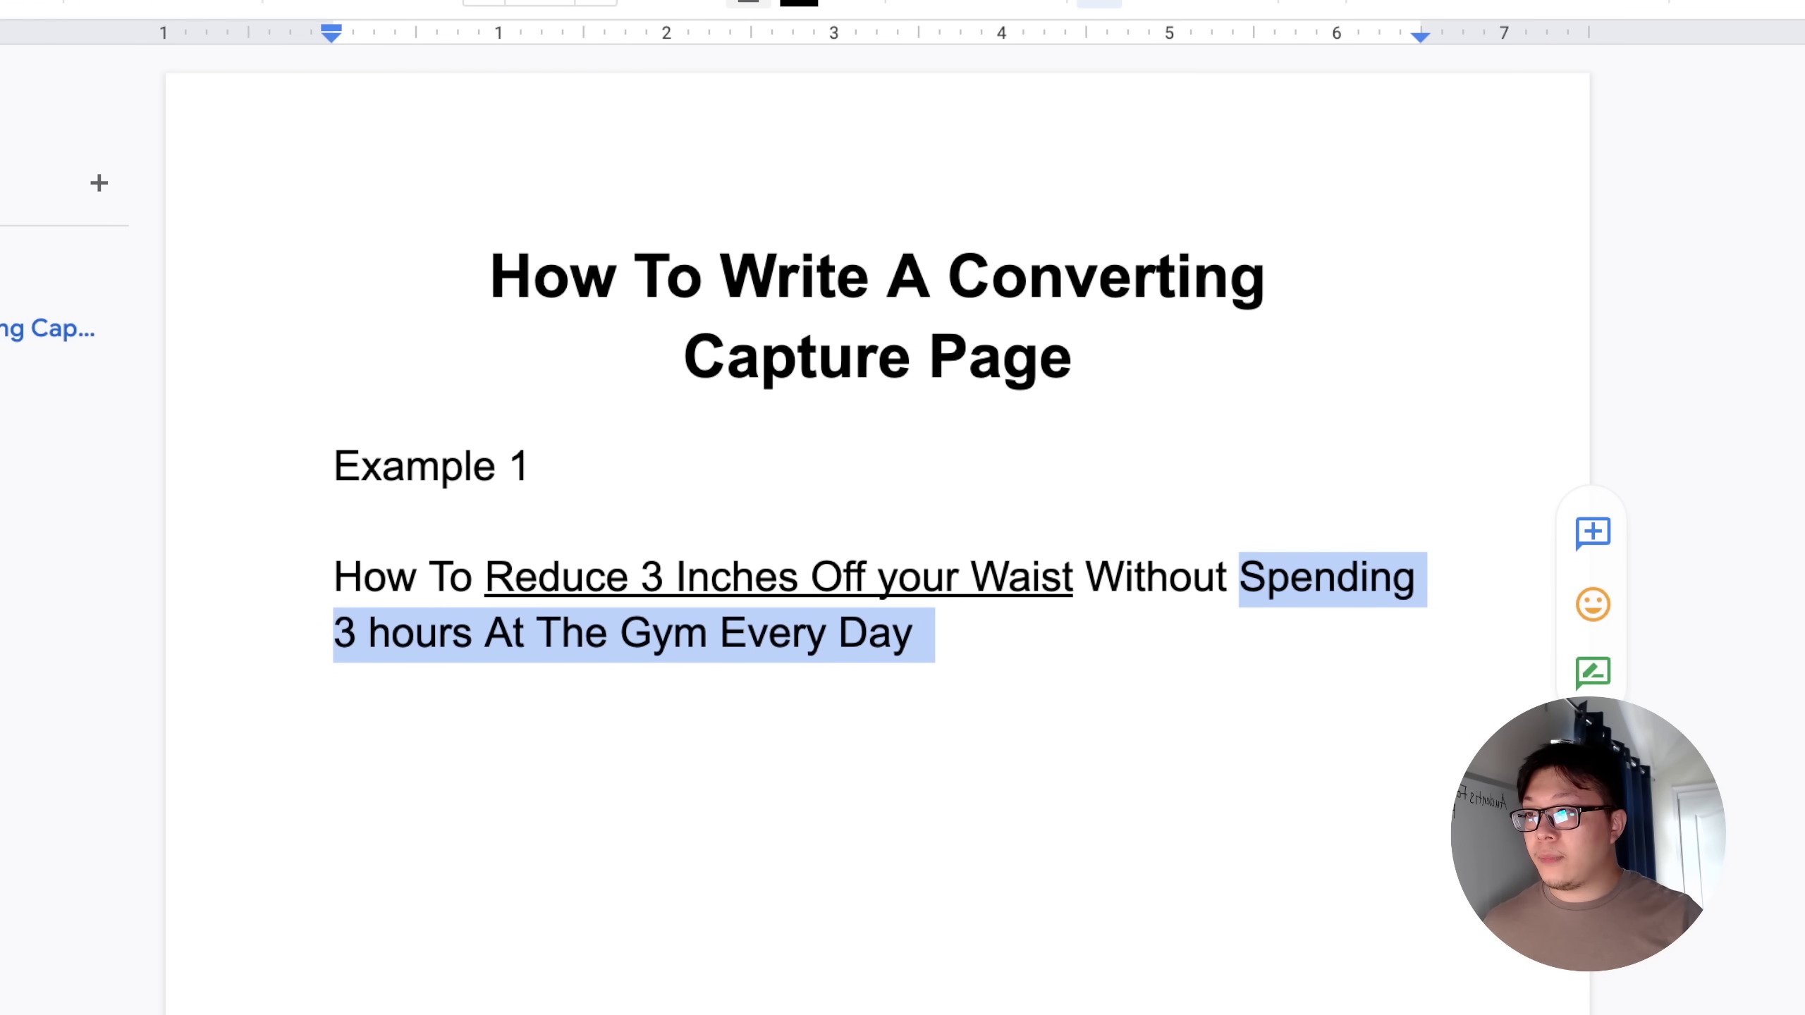
click(748, 3)
key(Right)
- Add the formula line "Benefit WITHOUT Pain" below the headline, leaving a blank line between them
key(Return)
key(Return)
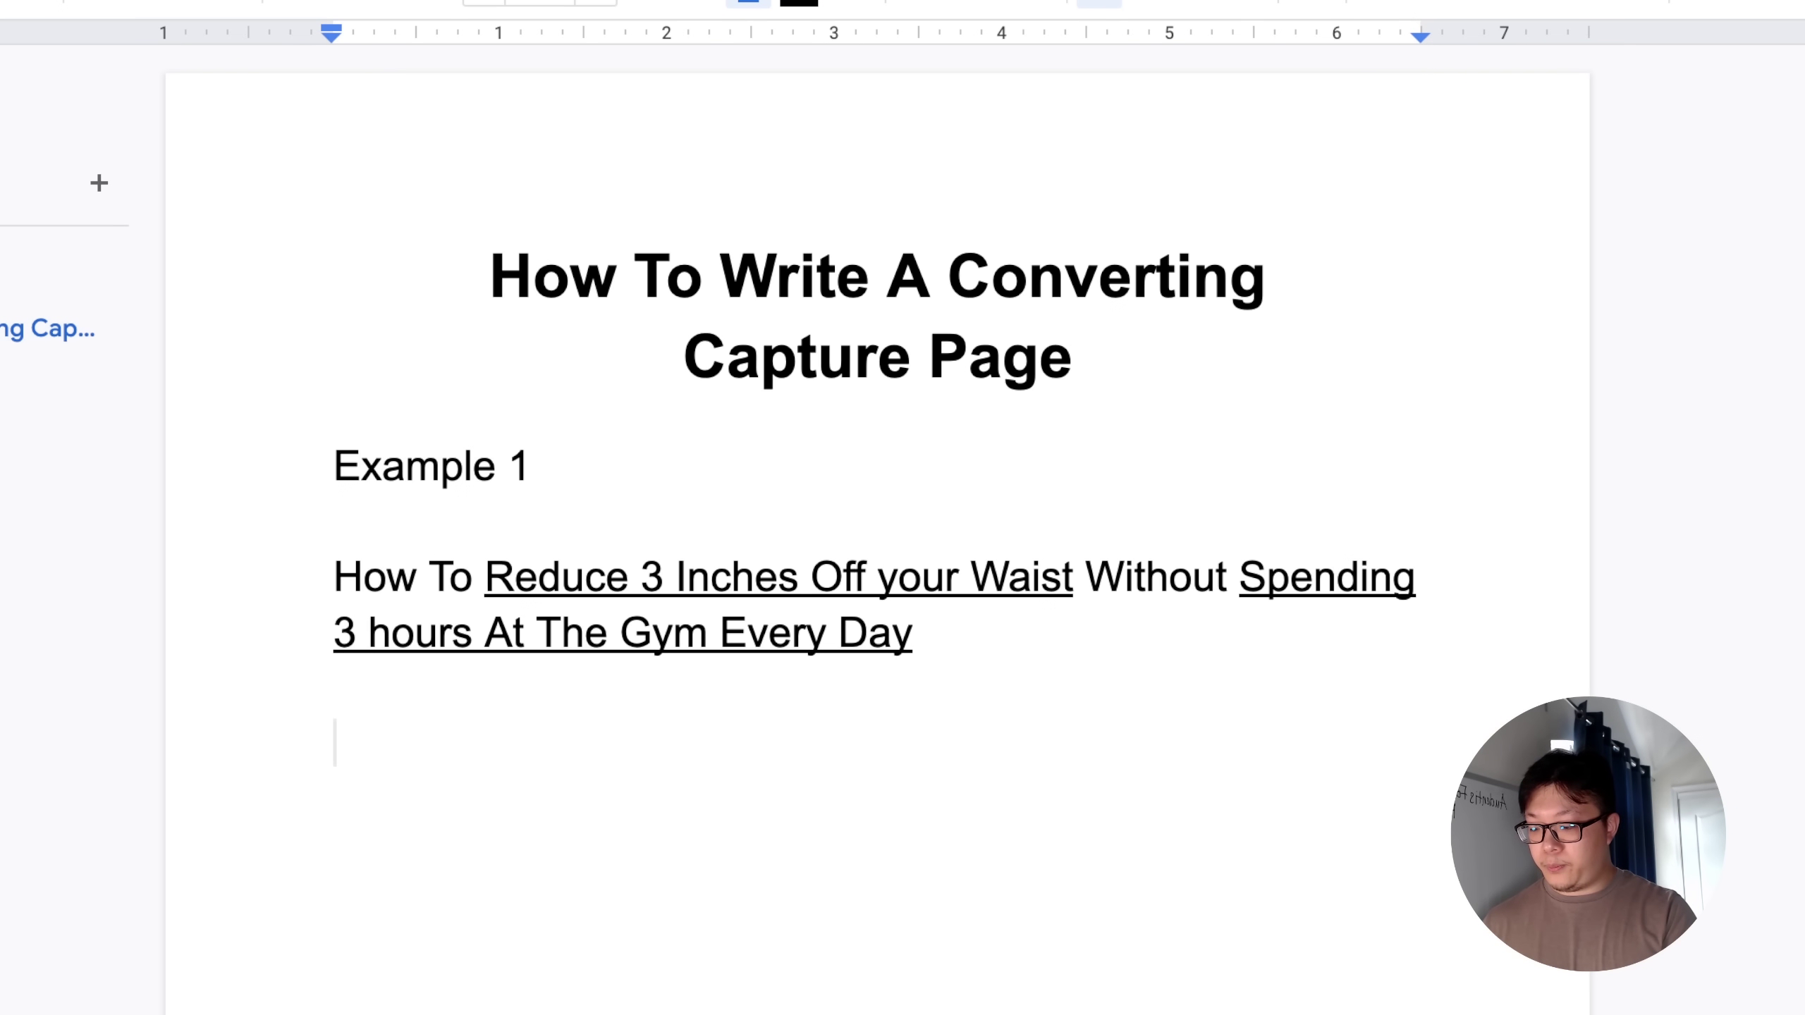
text(Benefit)
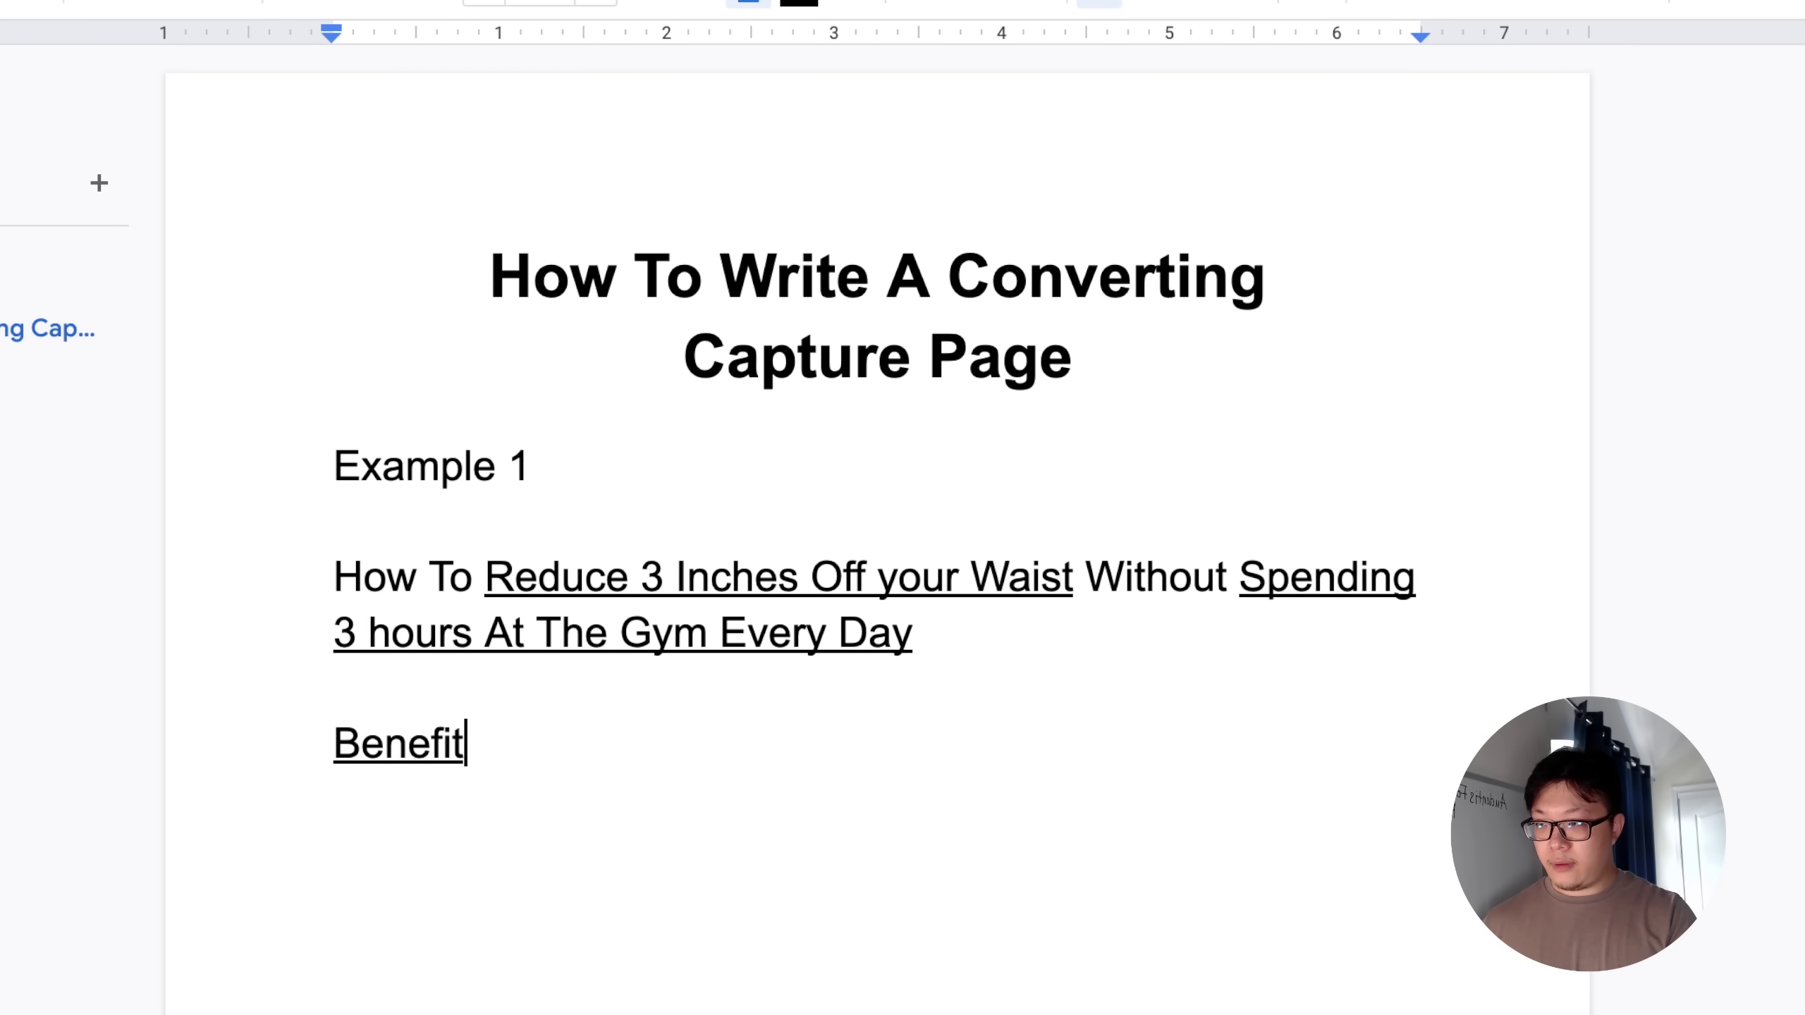
text( W)
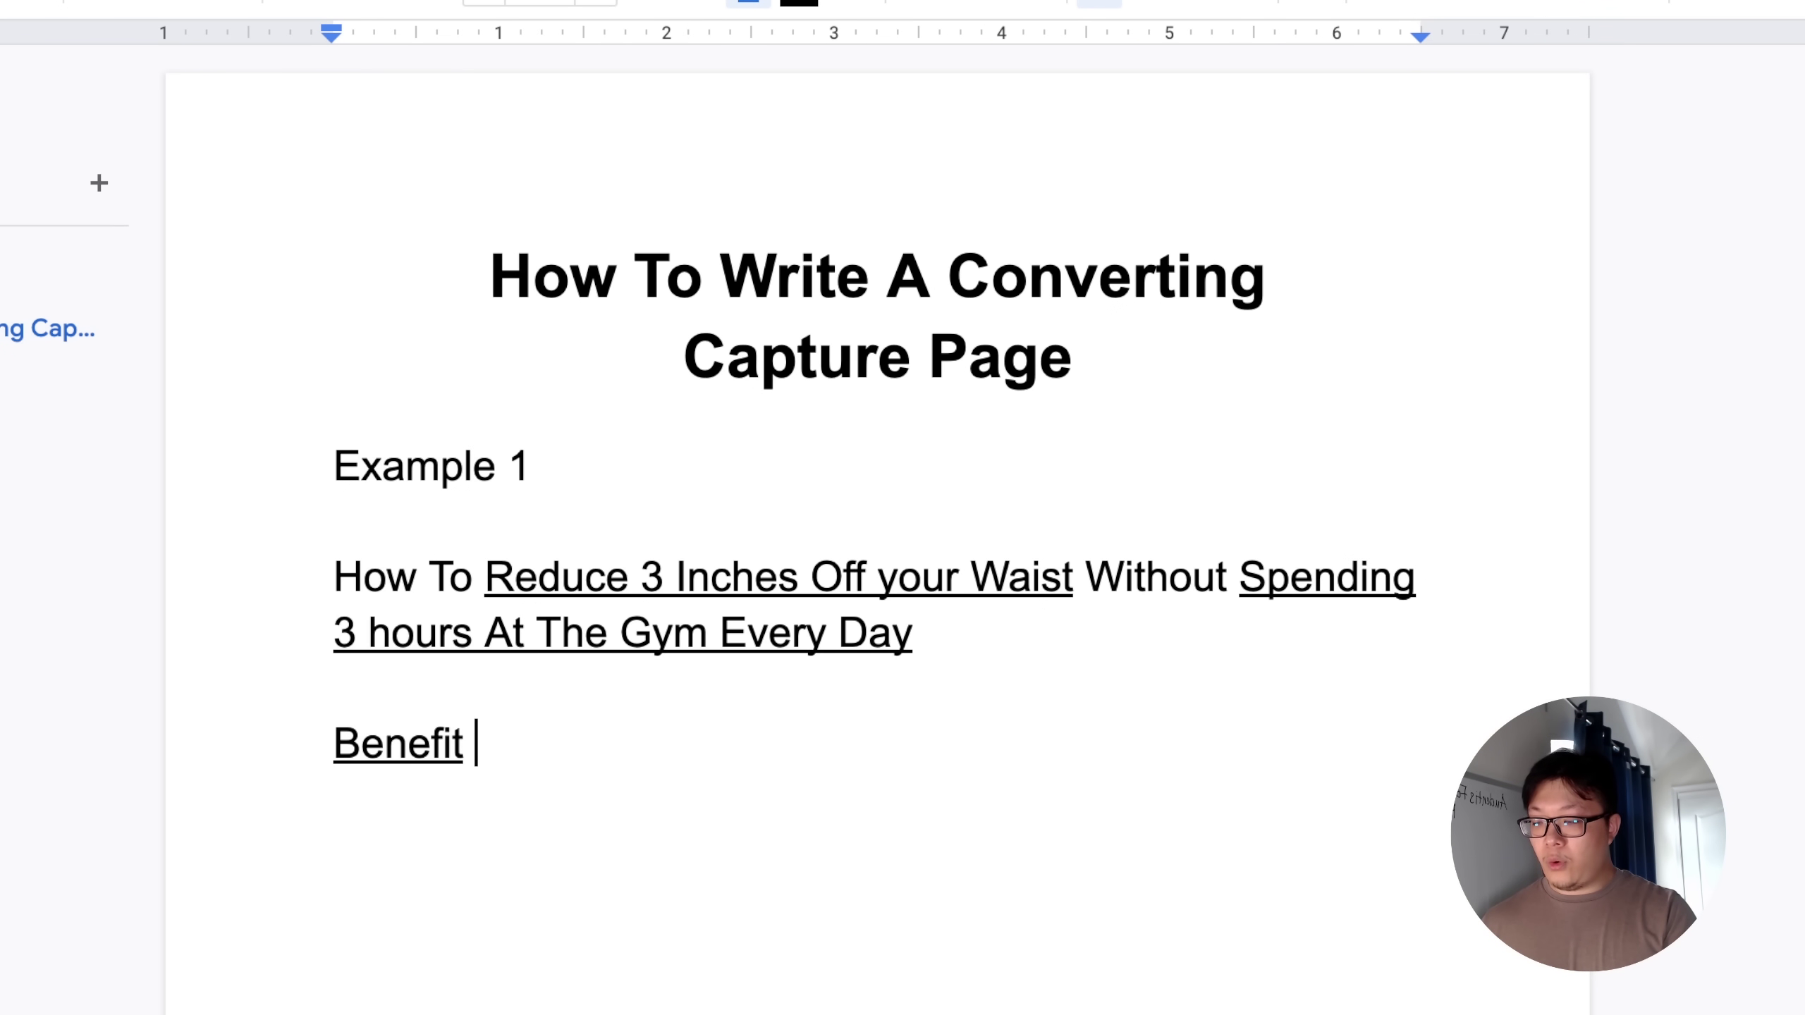
text(ITHOUT)
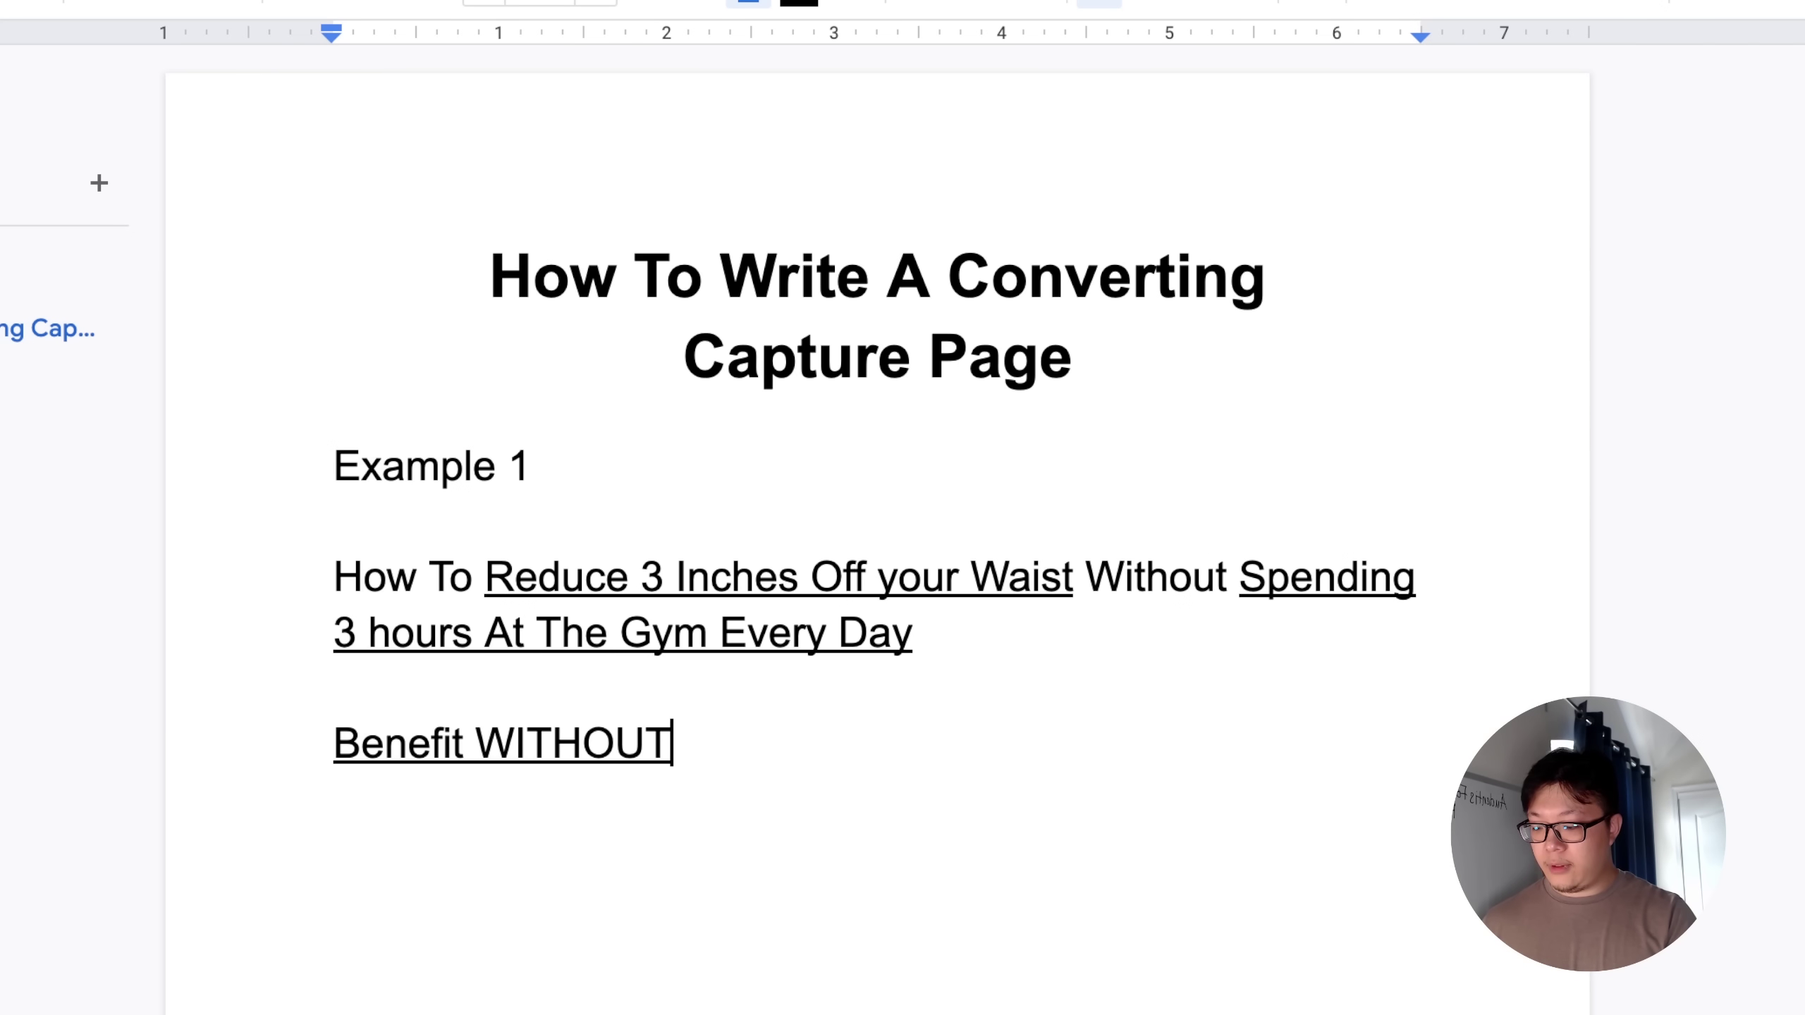
text( Pain)
- Remove the underline from "WITHOUT" in the formula line, keeping "Benefit" and "Pain" underlined
key(Left)
key(Left)
key(Left)
key(Left)
key(Left)
key(Right)
key(shift+Left)
key(shift+Left)
key(shift+Left)
key(shift+Left)
key(shift+Left)
key(shift+Left)
key(shift+Left)
key(shift+Left)
key(shift+Left)
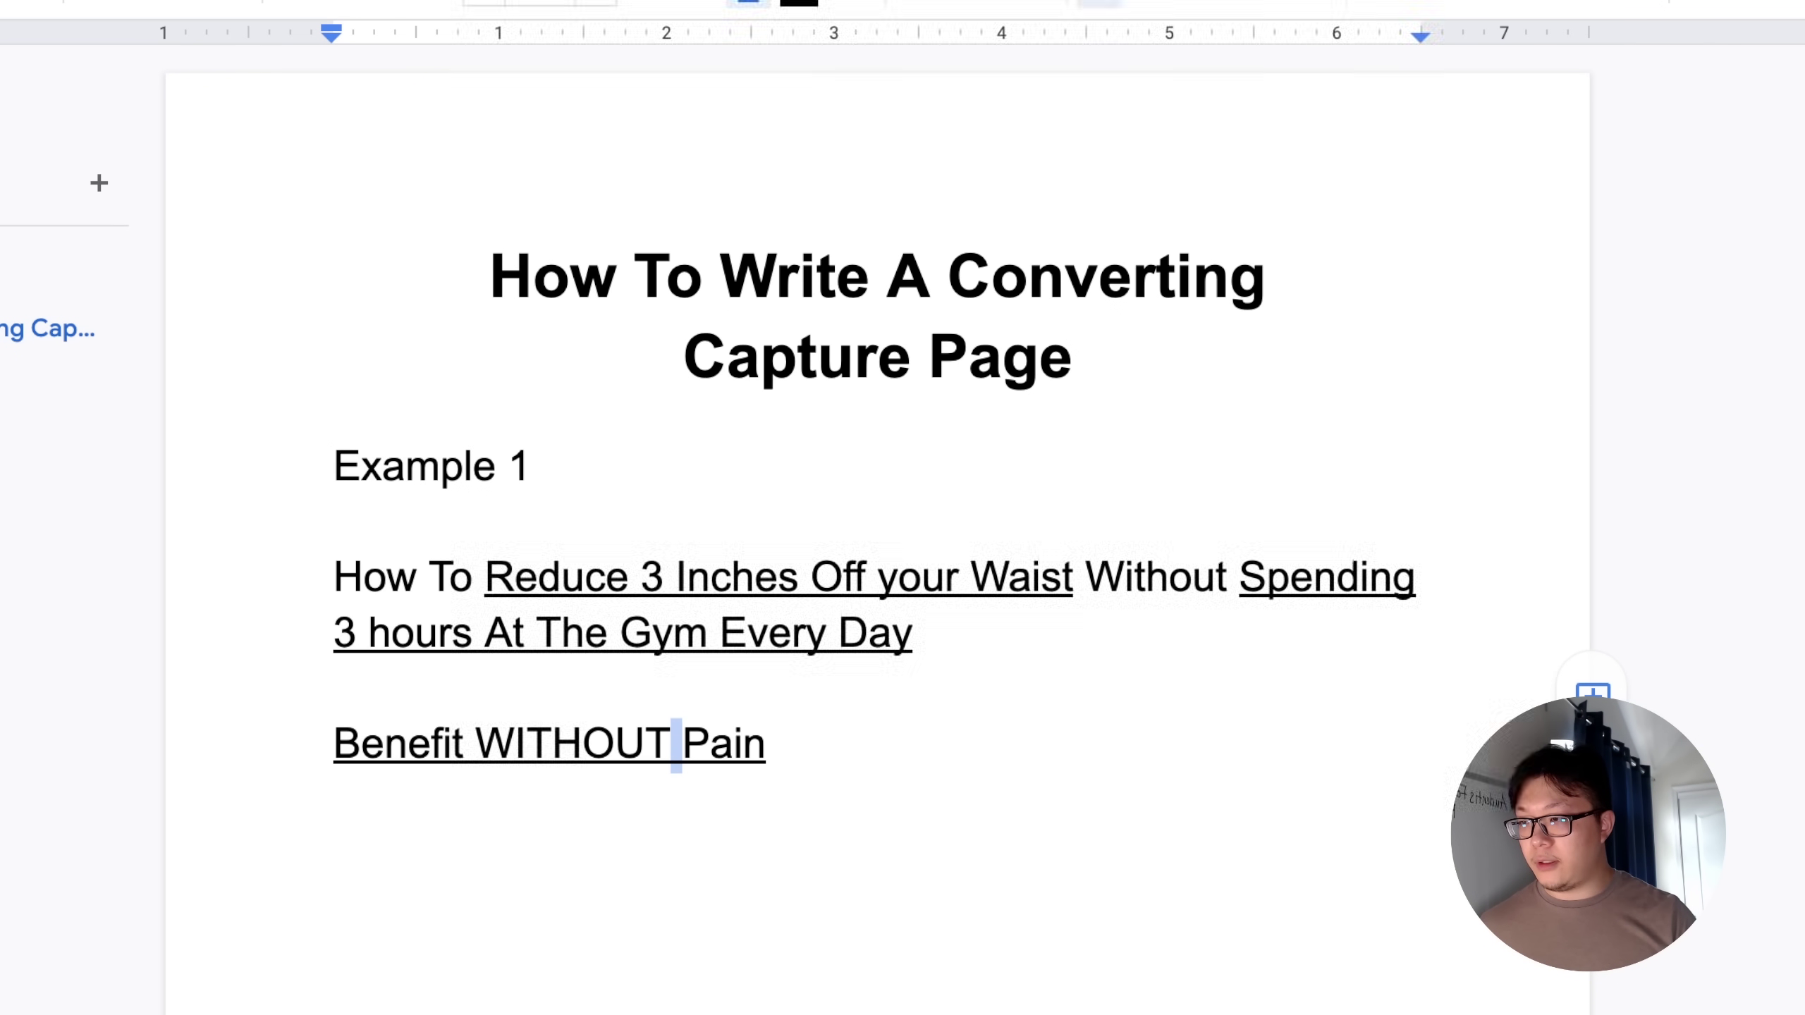
key(ctrl+u)
key(End)
key(shift+Right)
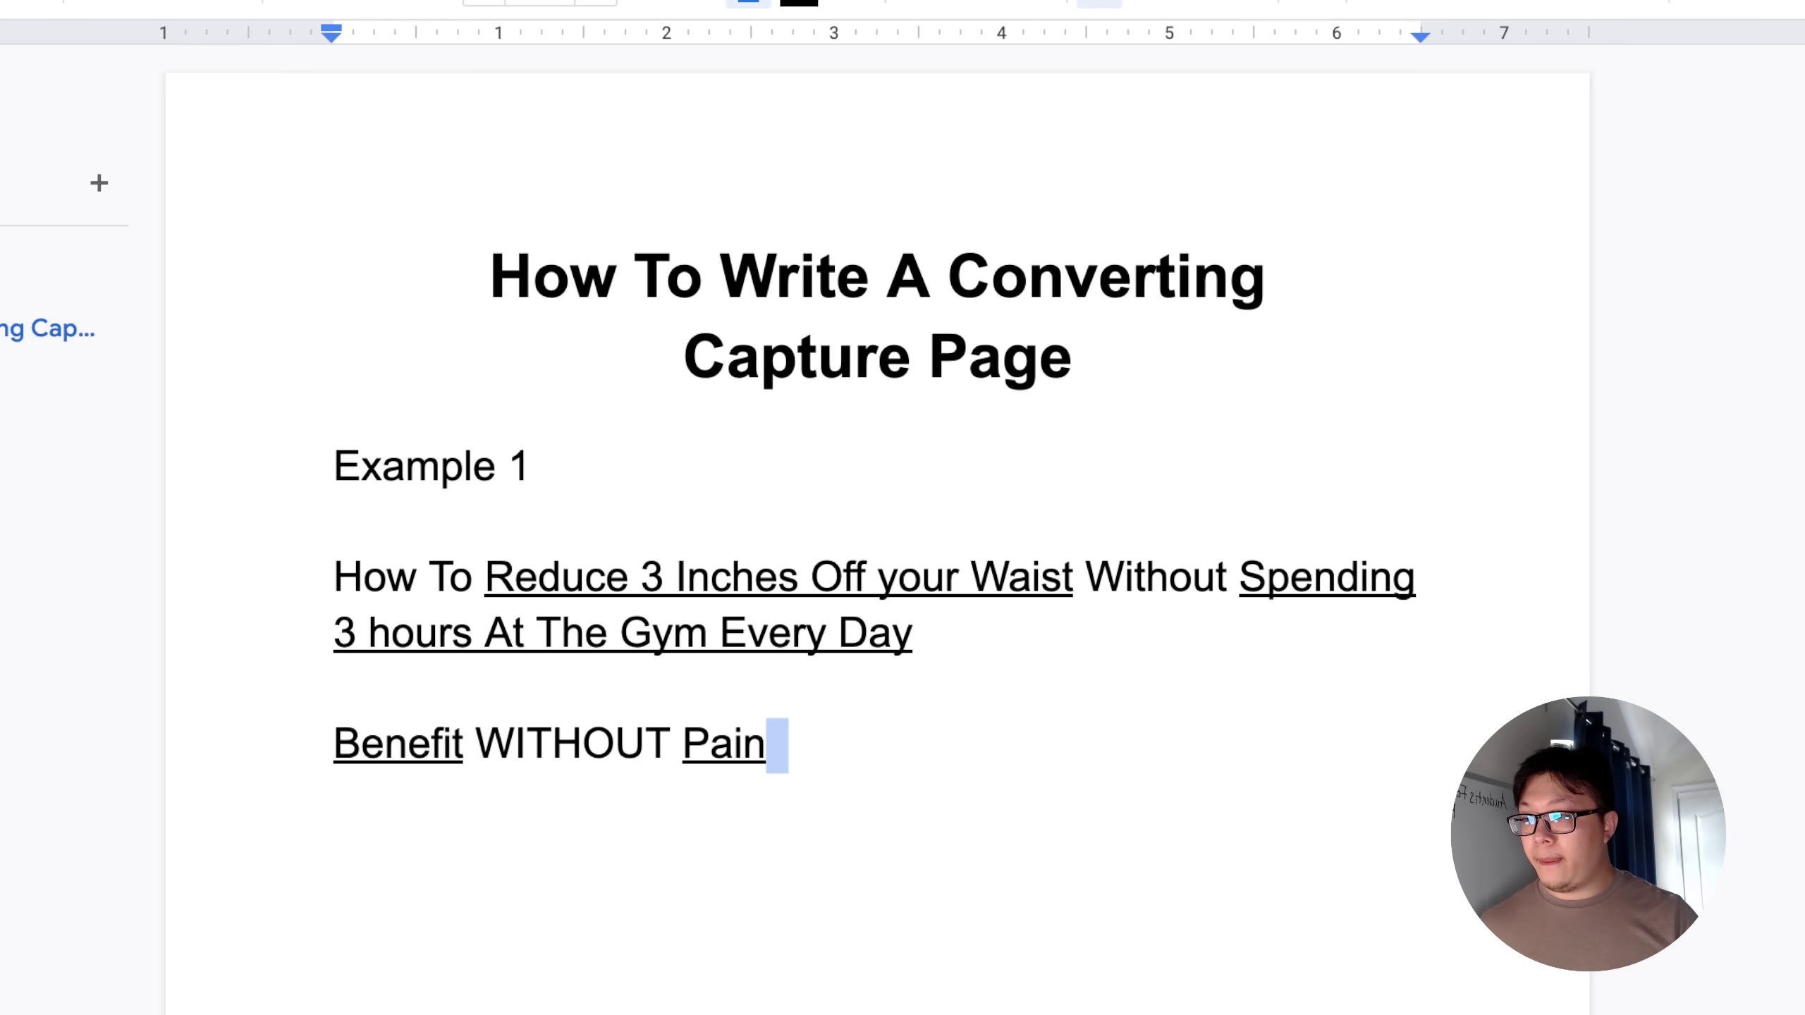
key(shift+Home)
key(shift+Left)
key(Right)
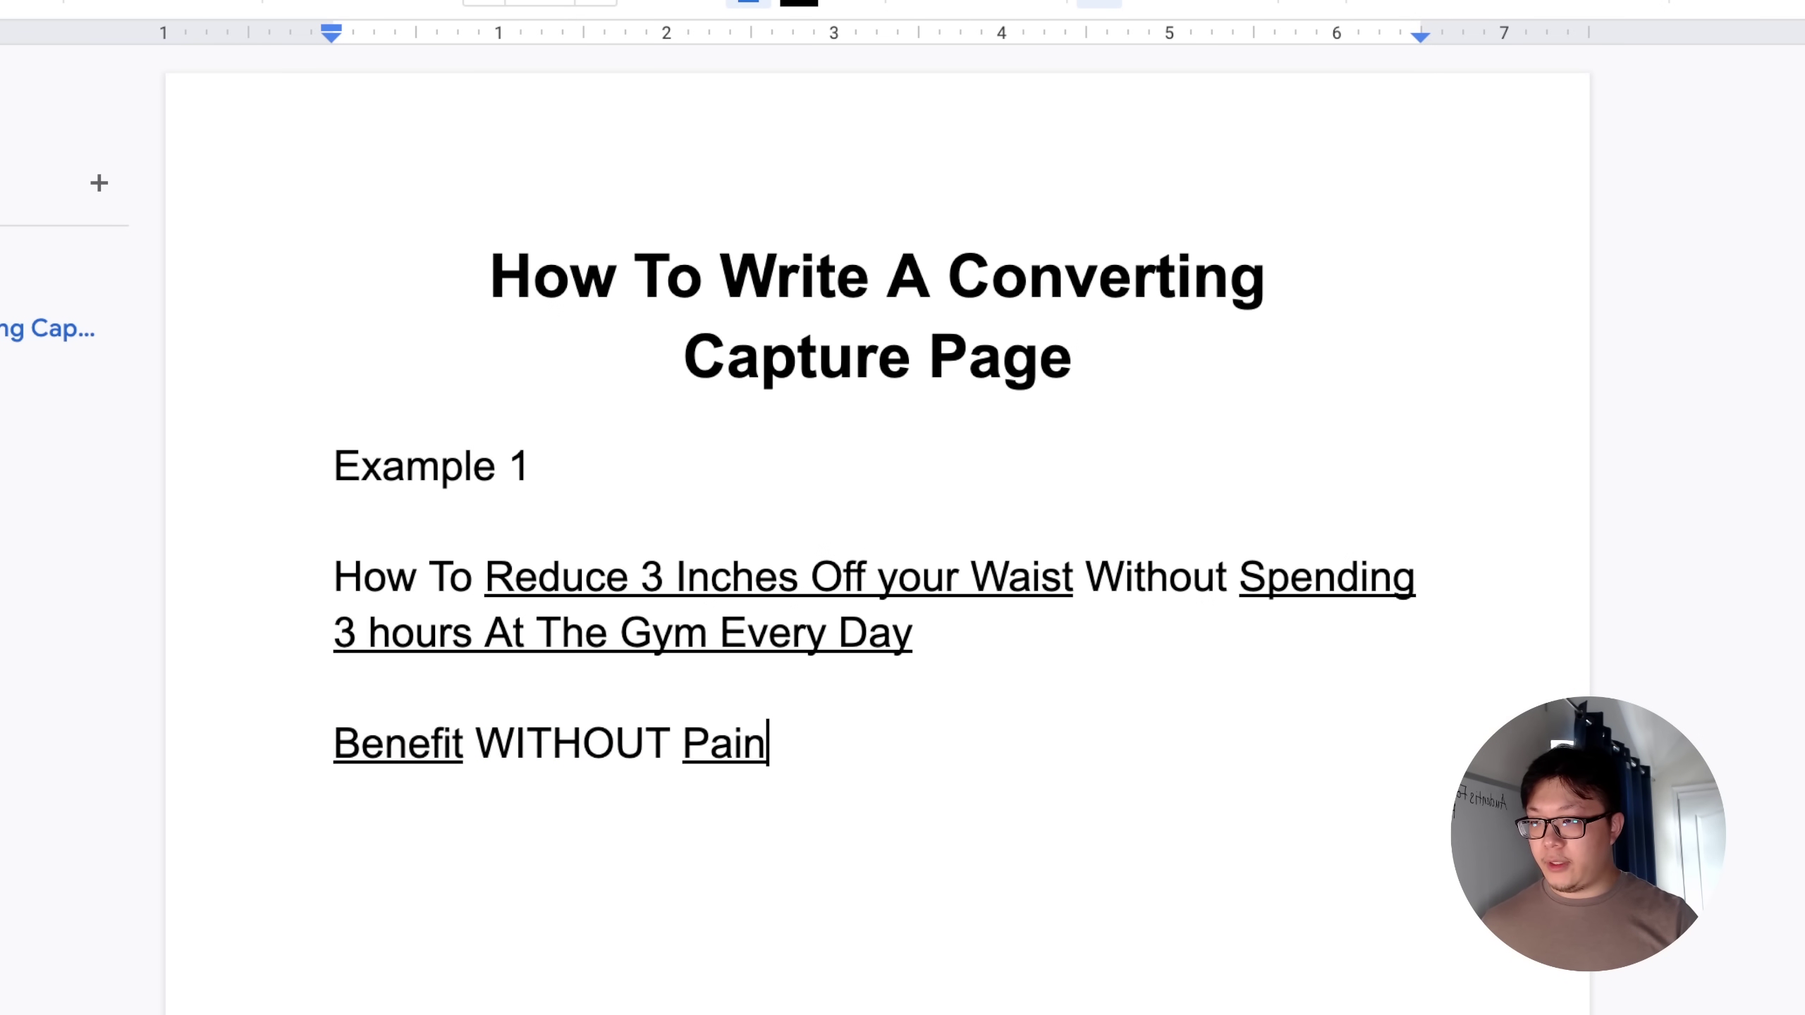
- Add the formula line "Benefit AND Benefit" below "Benefit WITHOUT Pain", with a blank line before and after it
key(Return)
key(Return)
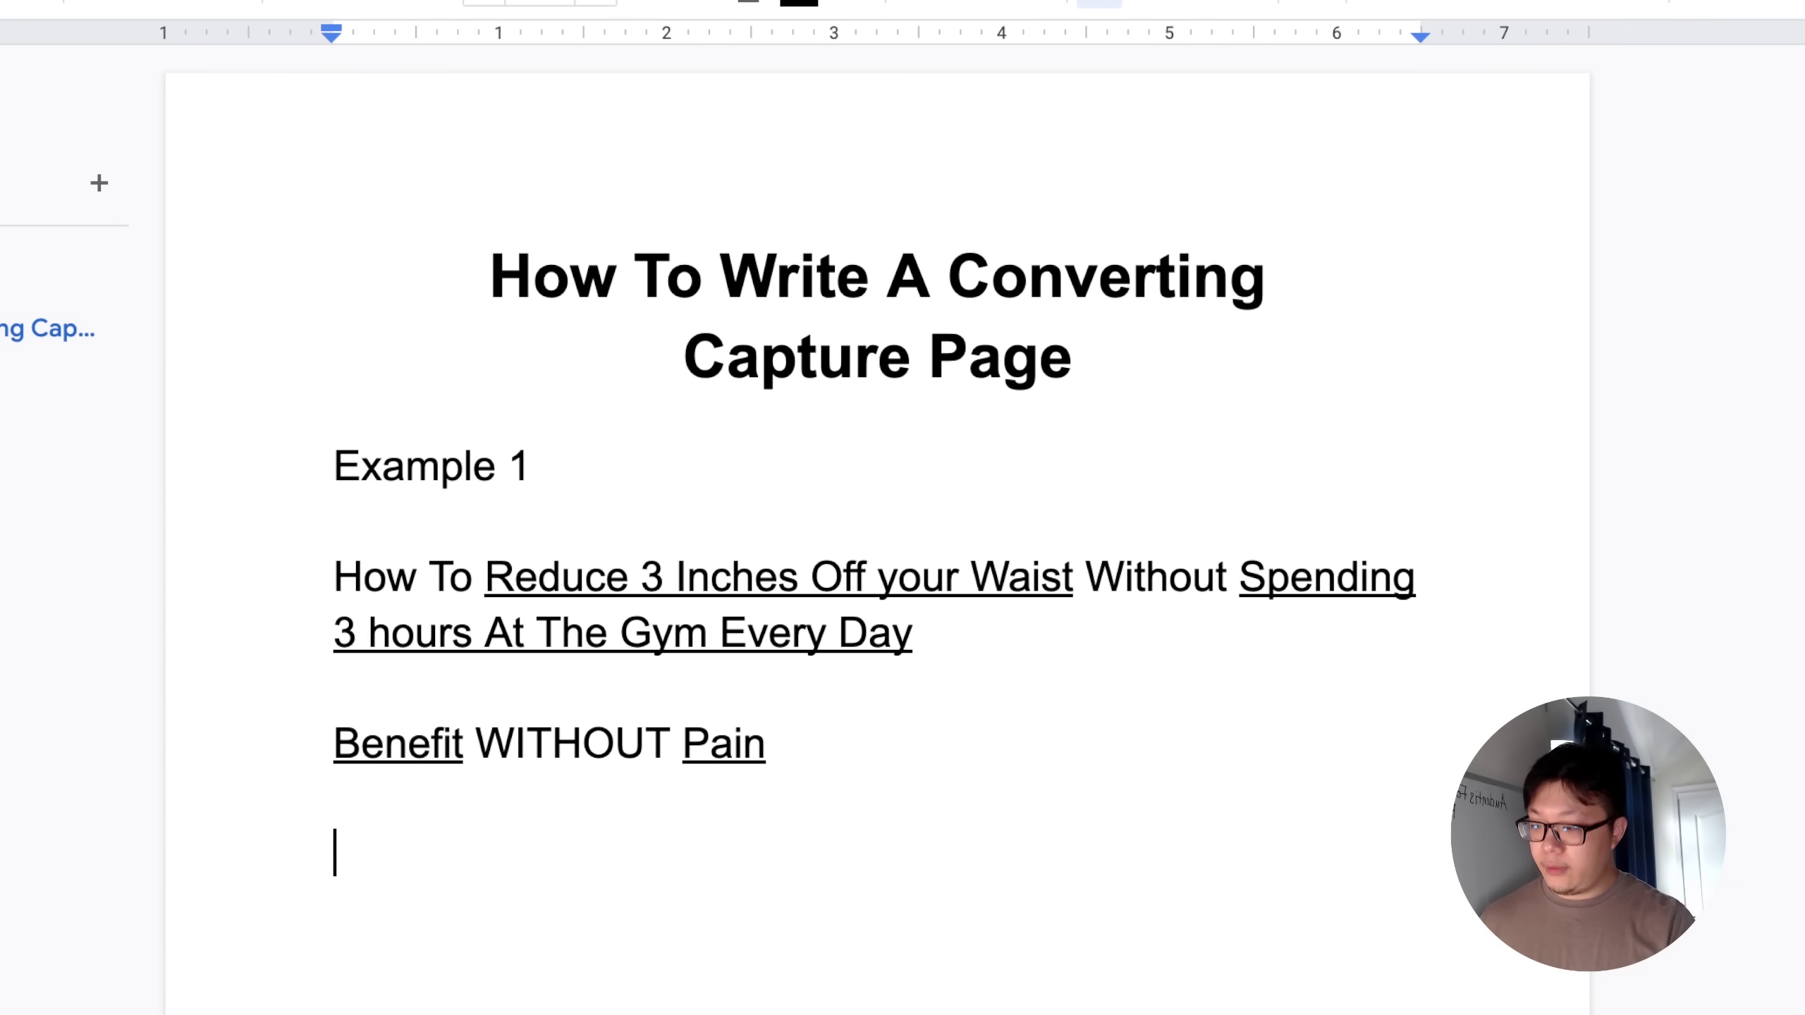
text(Benefi)
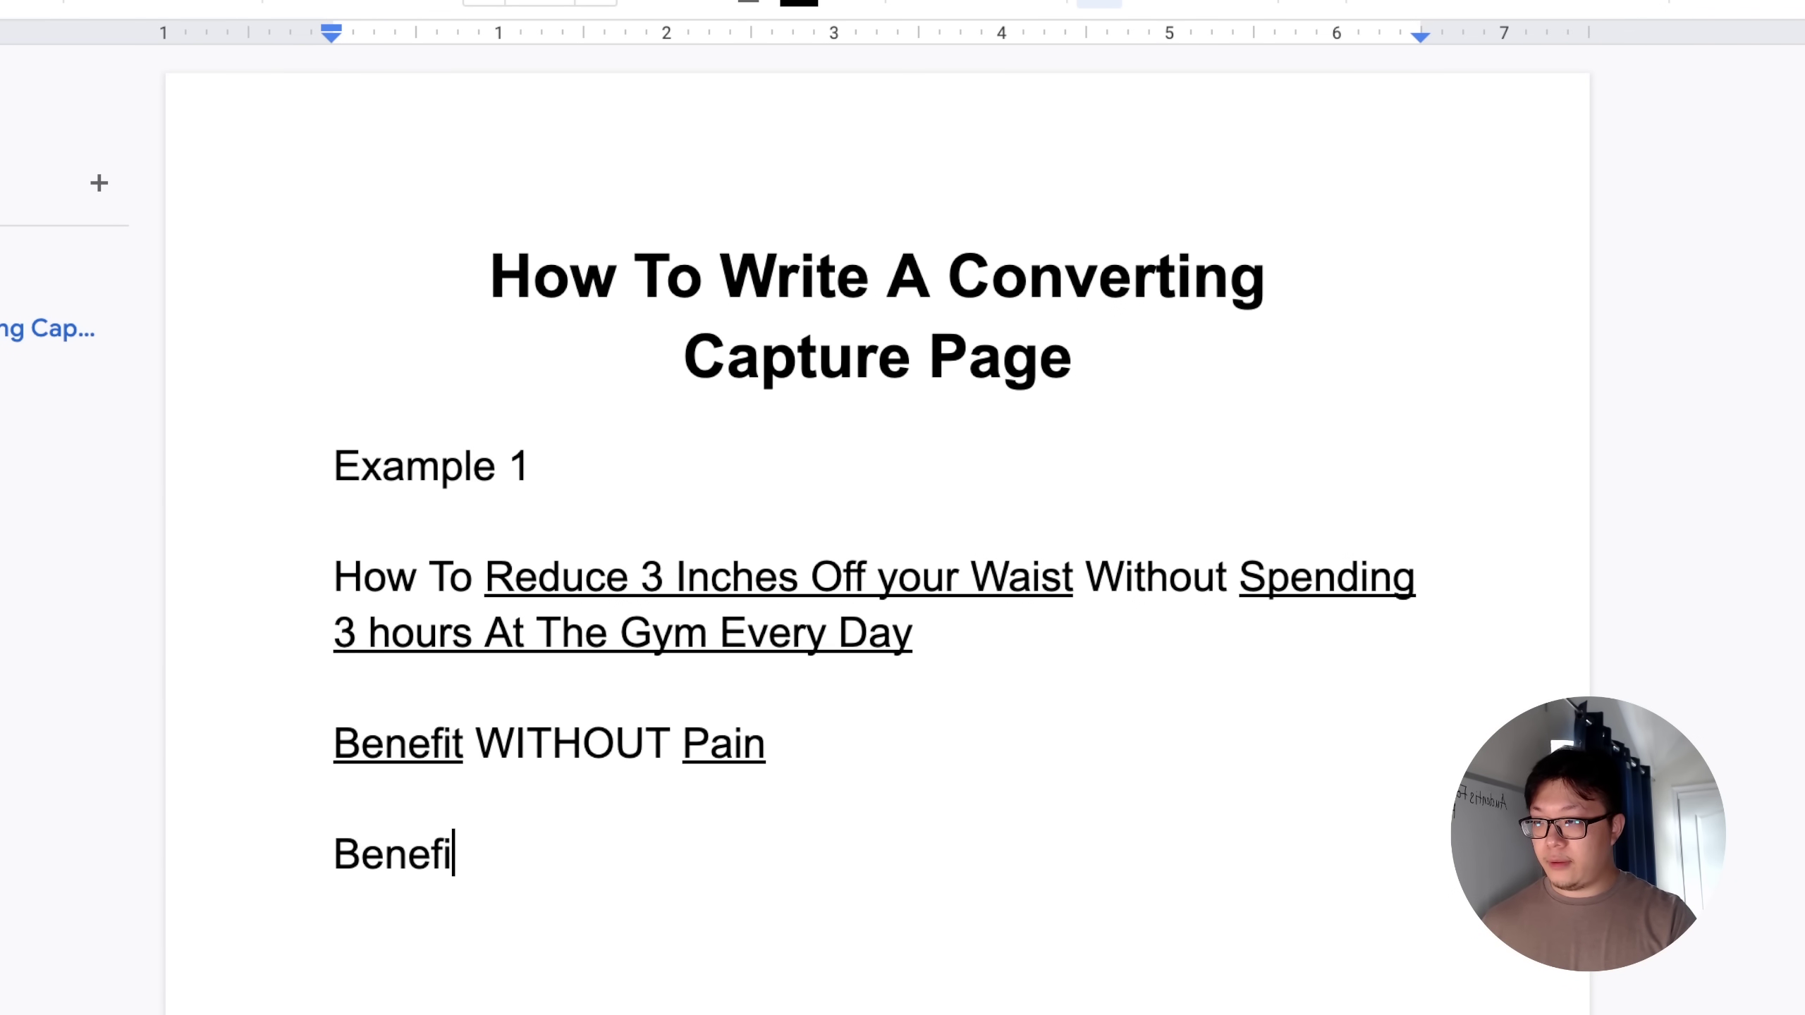
text(t AND )
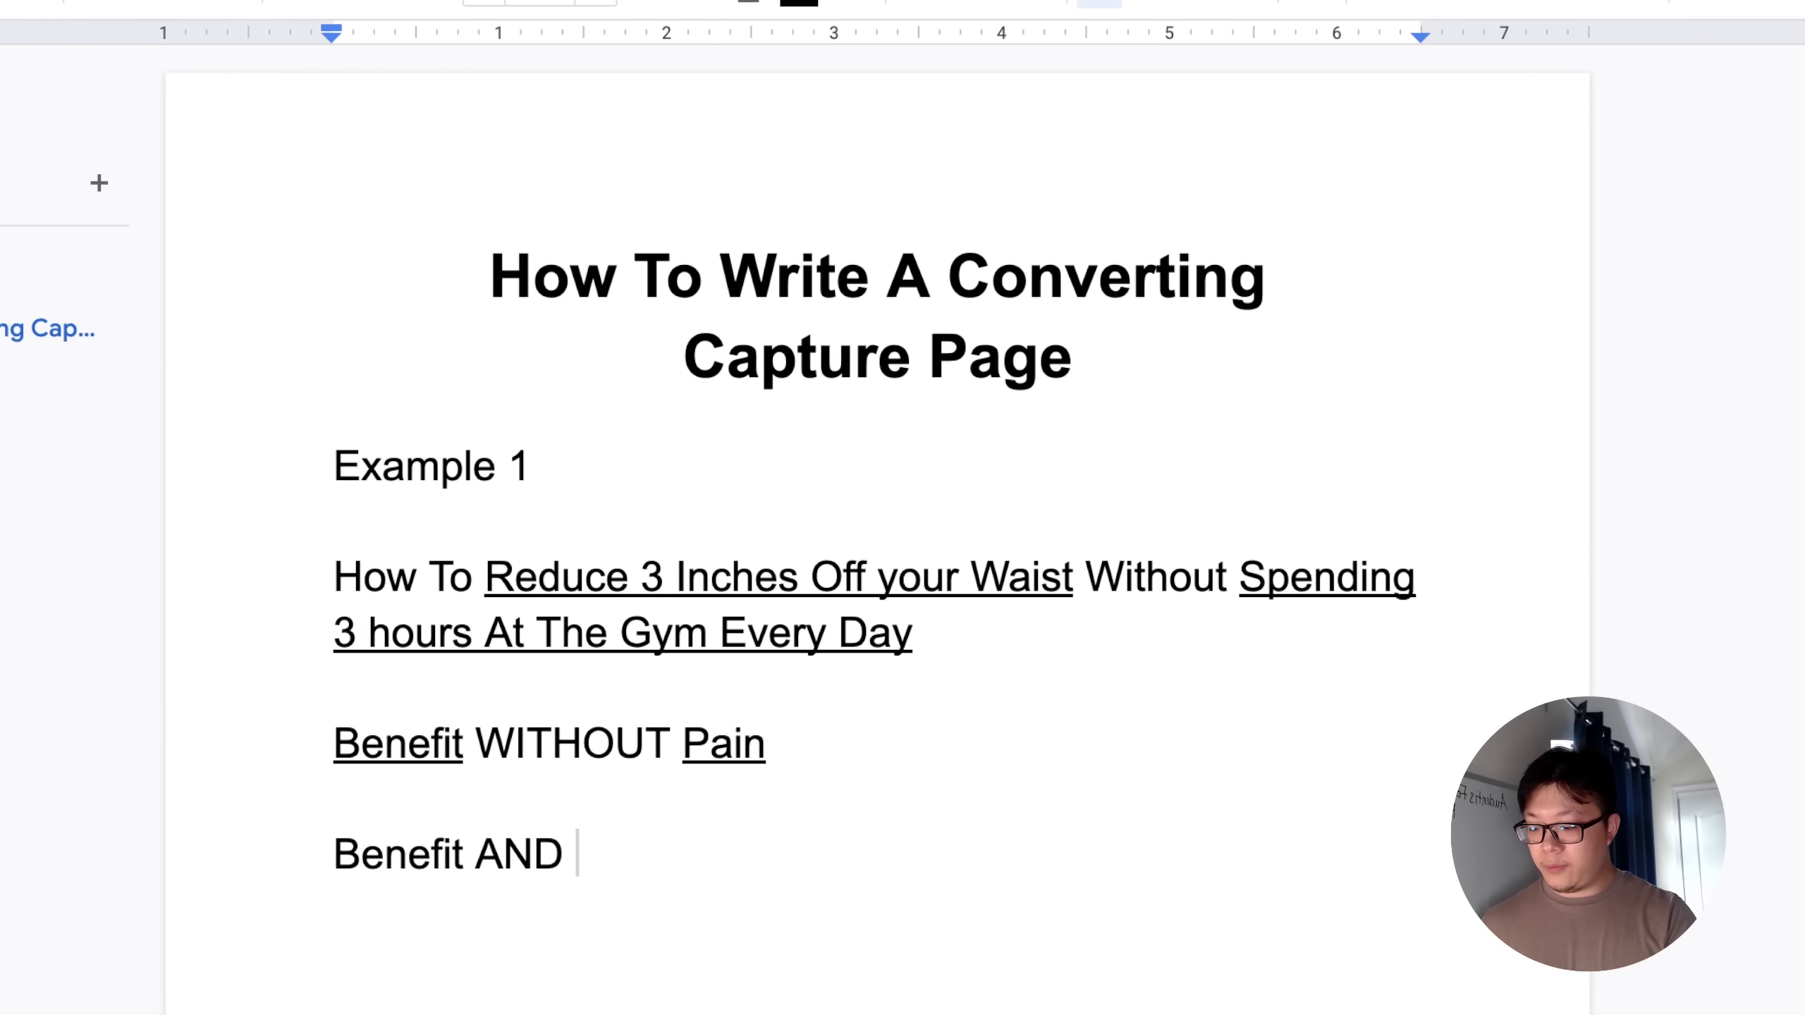
text(Benefit)
key(Return)
key(Return)
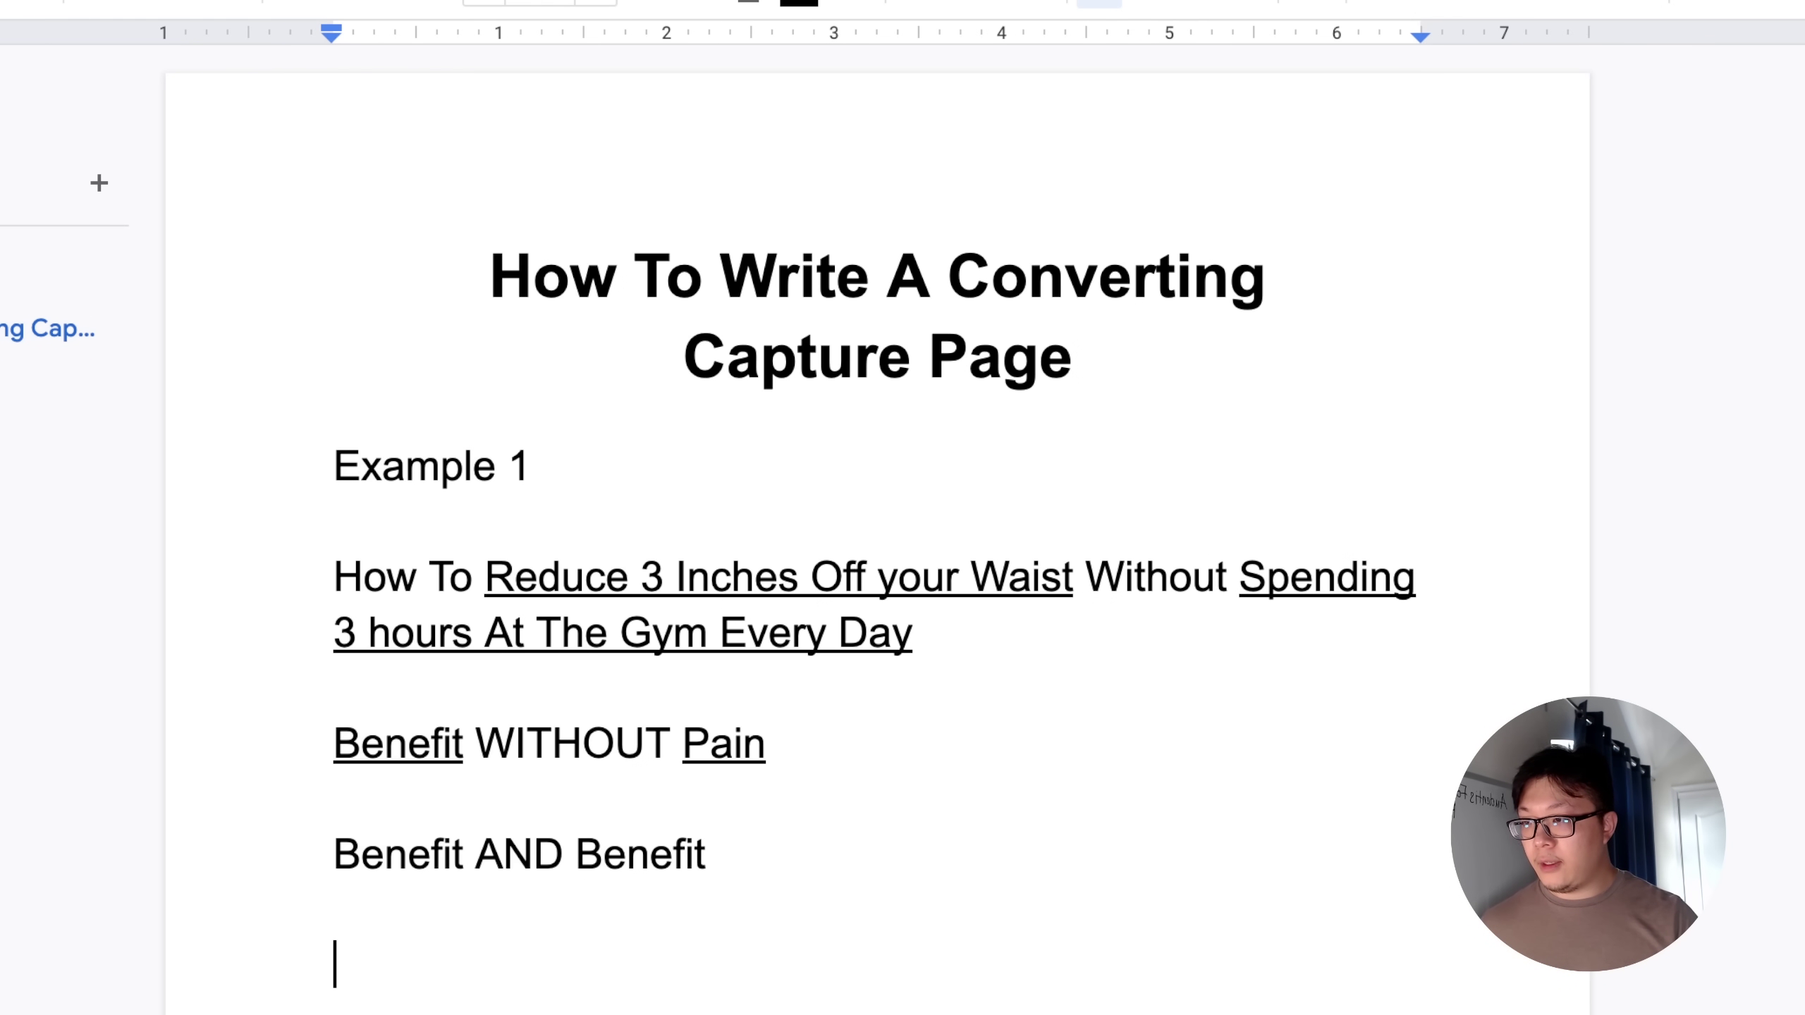
- Underline both "Benefit" words in the "Benefit AND Benefit" line
click(651, 853)
double_click(651, 853)
key(ctrl+u)
double_click(398, 853)
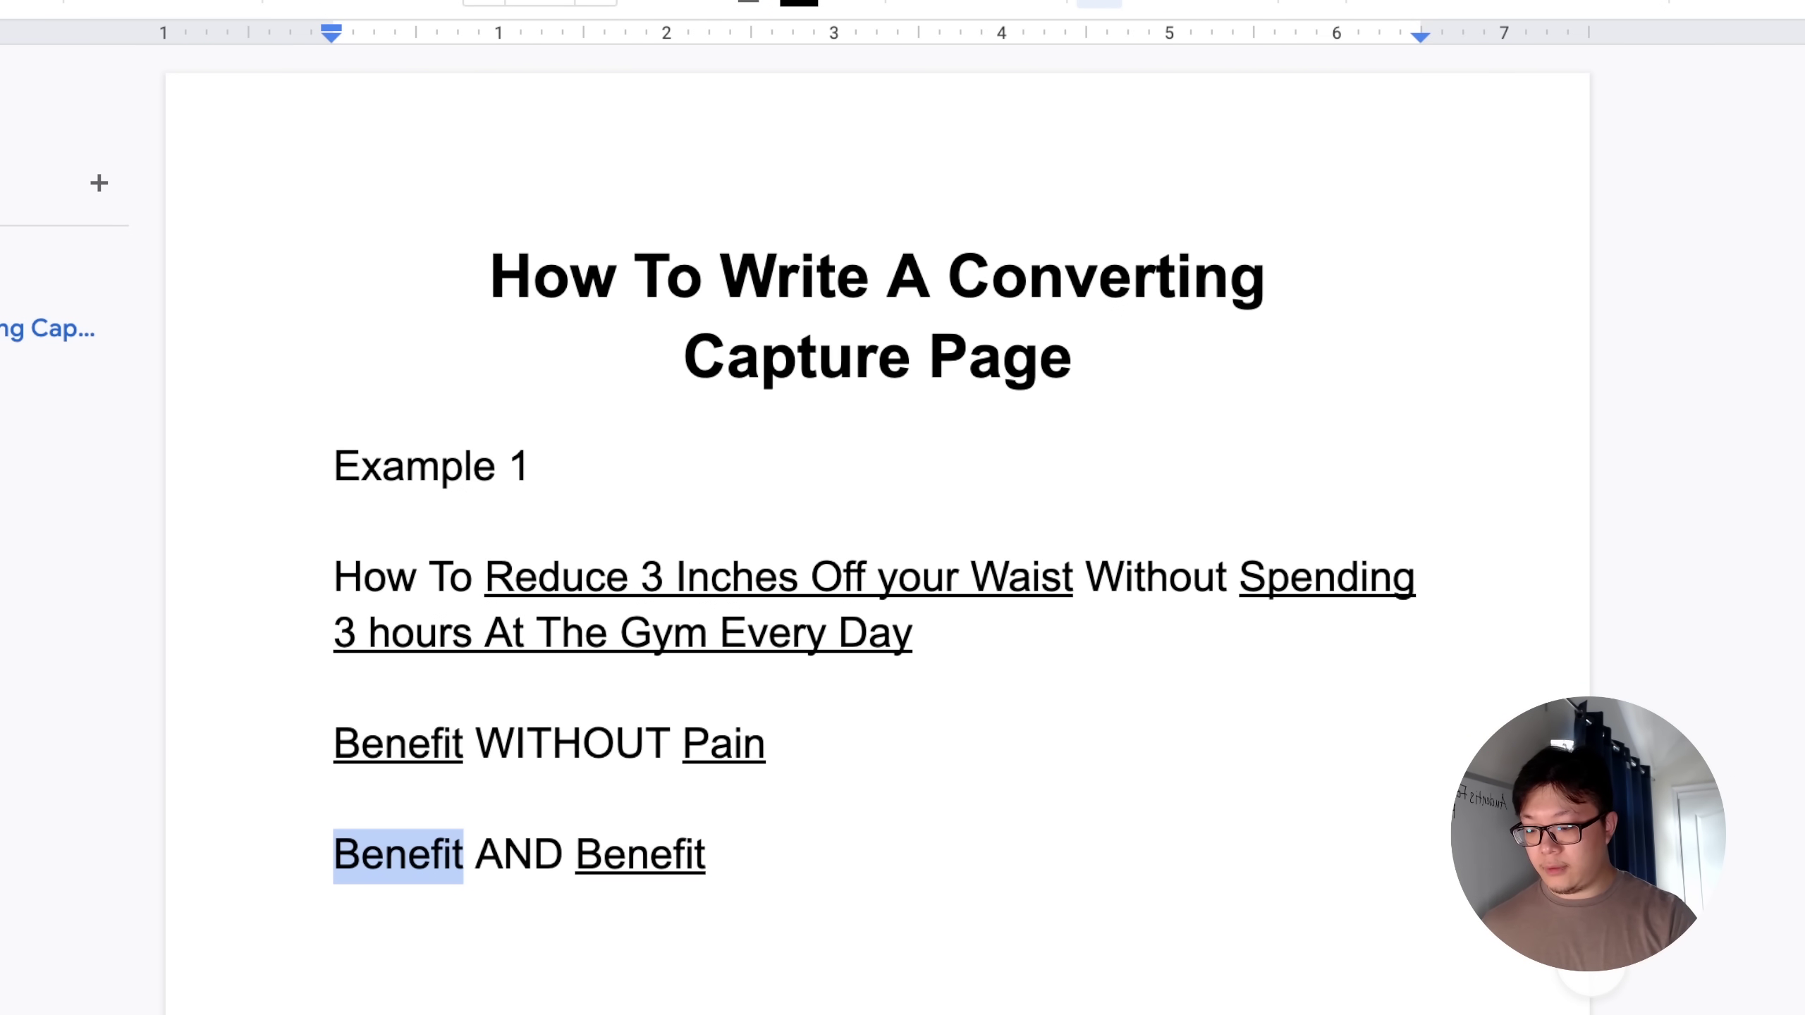
key(ctrl+u)
- Add the label "Example 2" below the formula lines, followed by a blank line
click(334, 963)
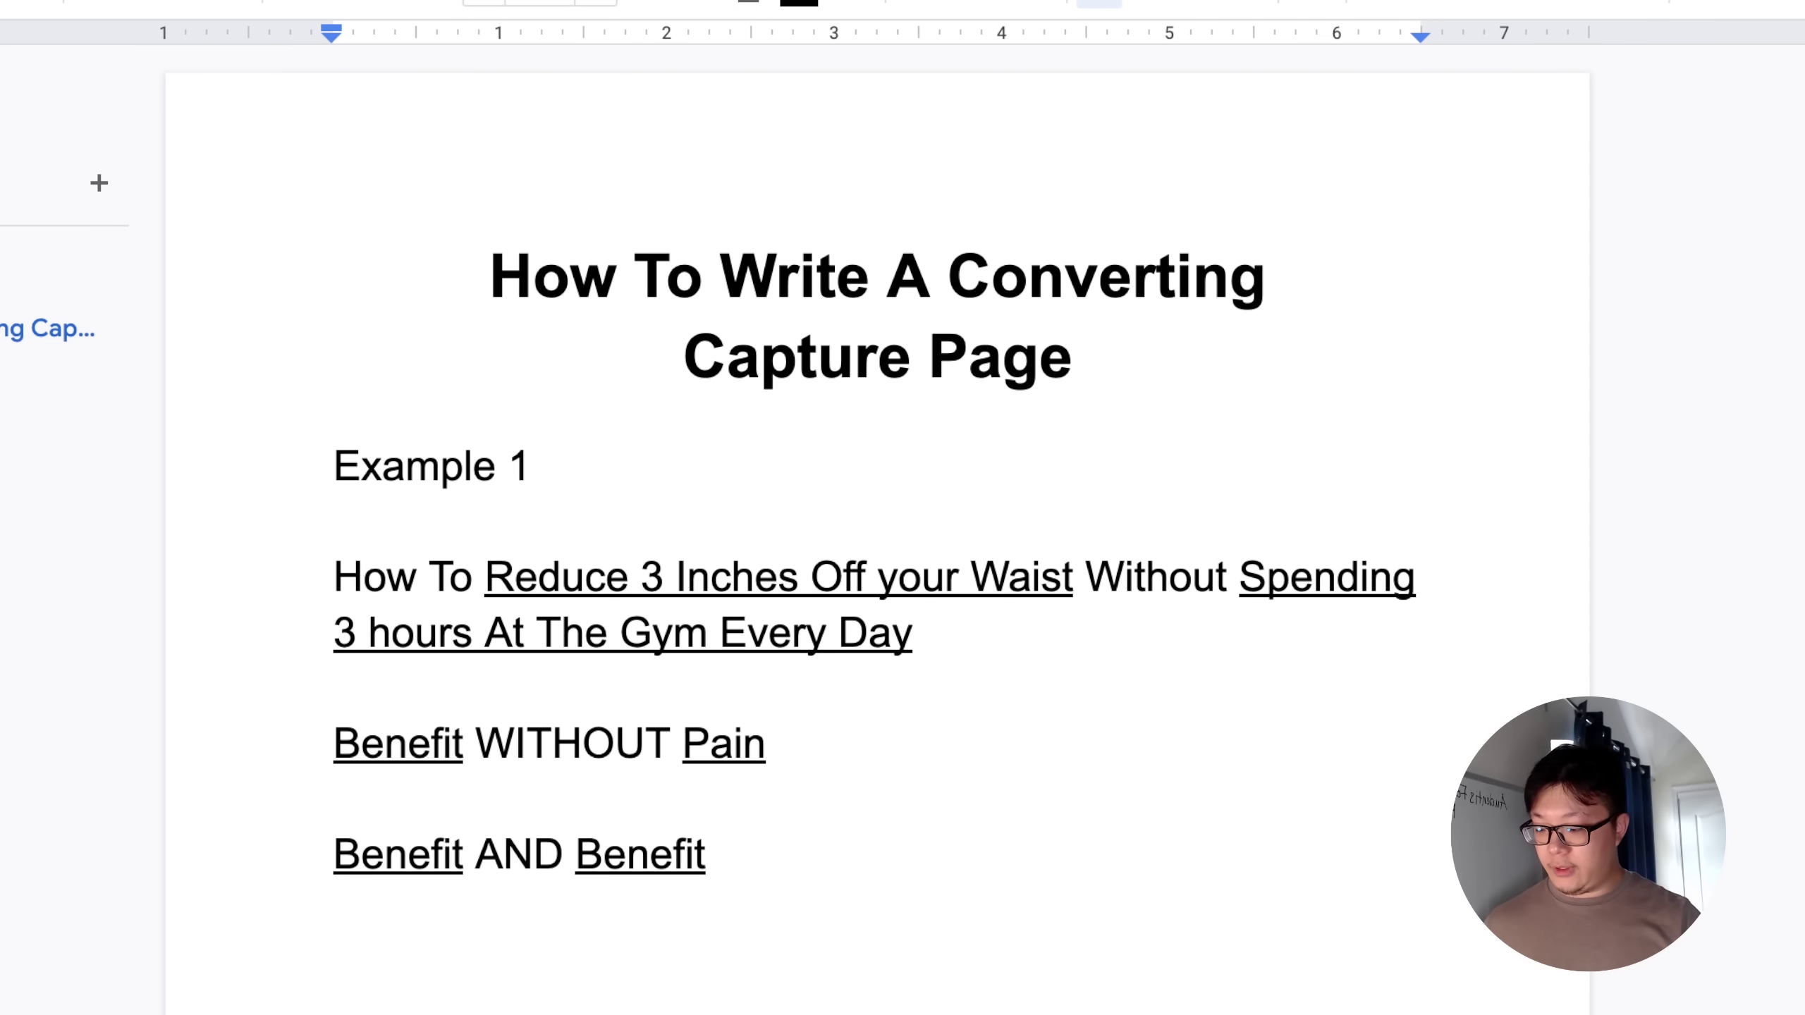
text(Ecam)
key(BackSpace)
key(BackSpace)
key(BackSpace)
text(xa)
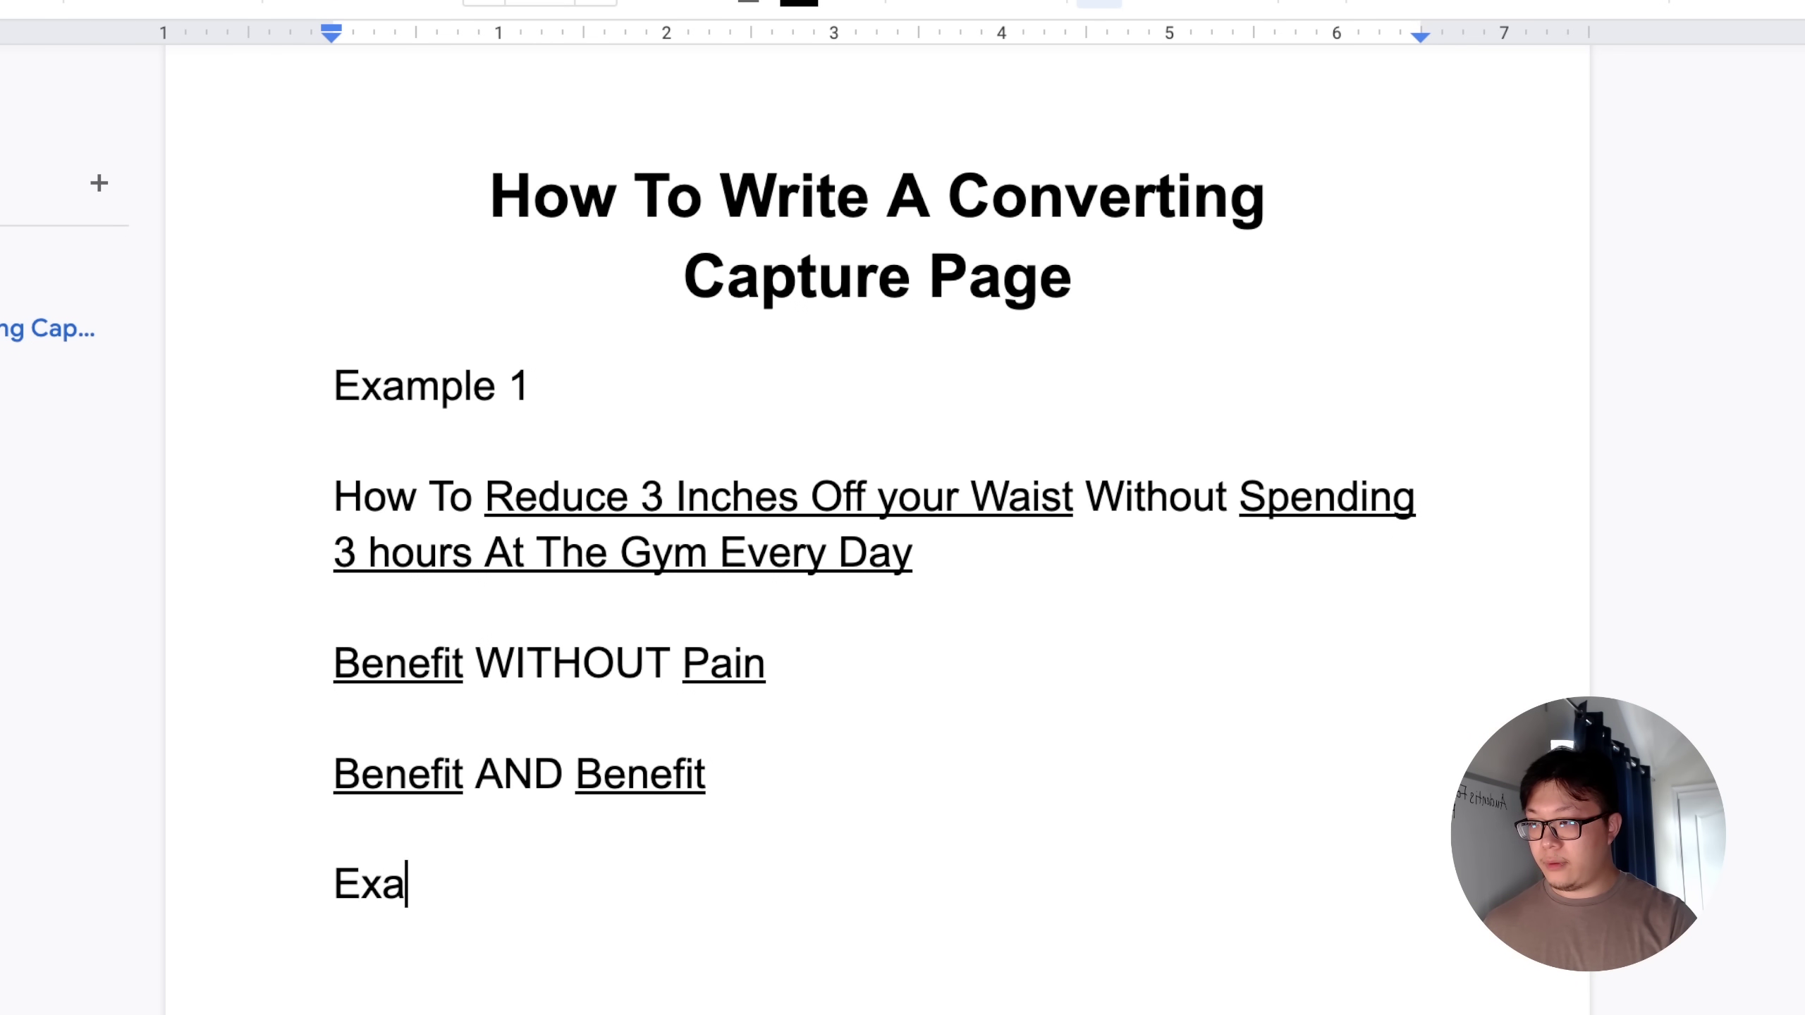
text(mple 2)
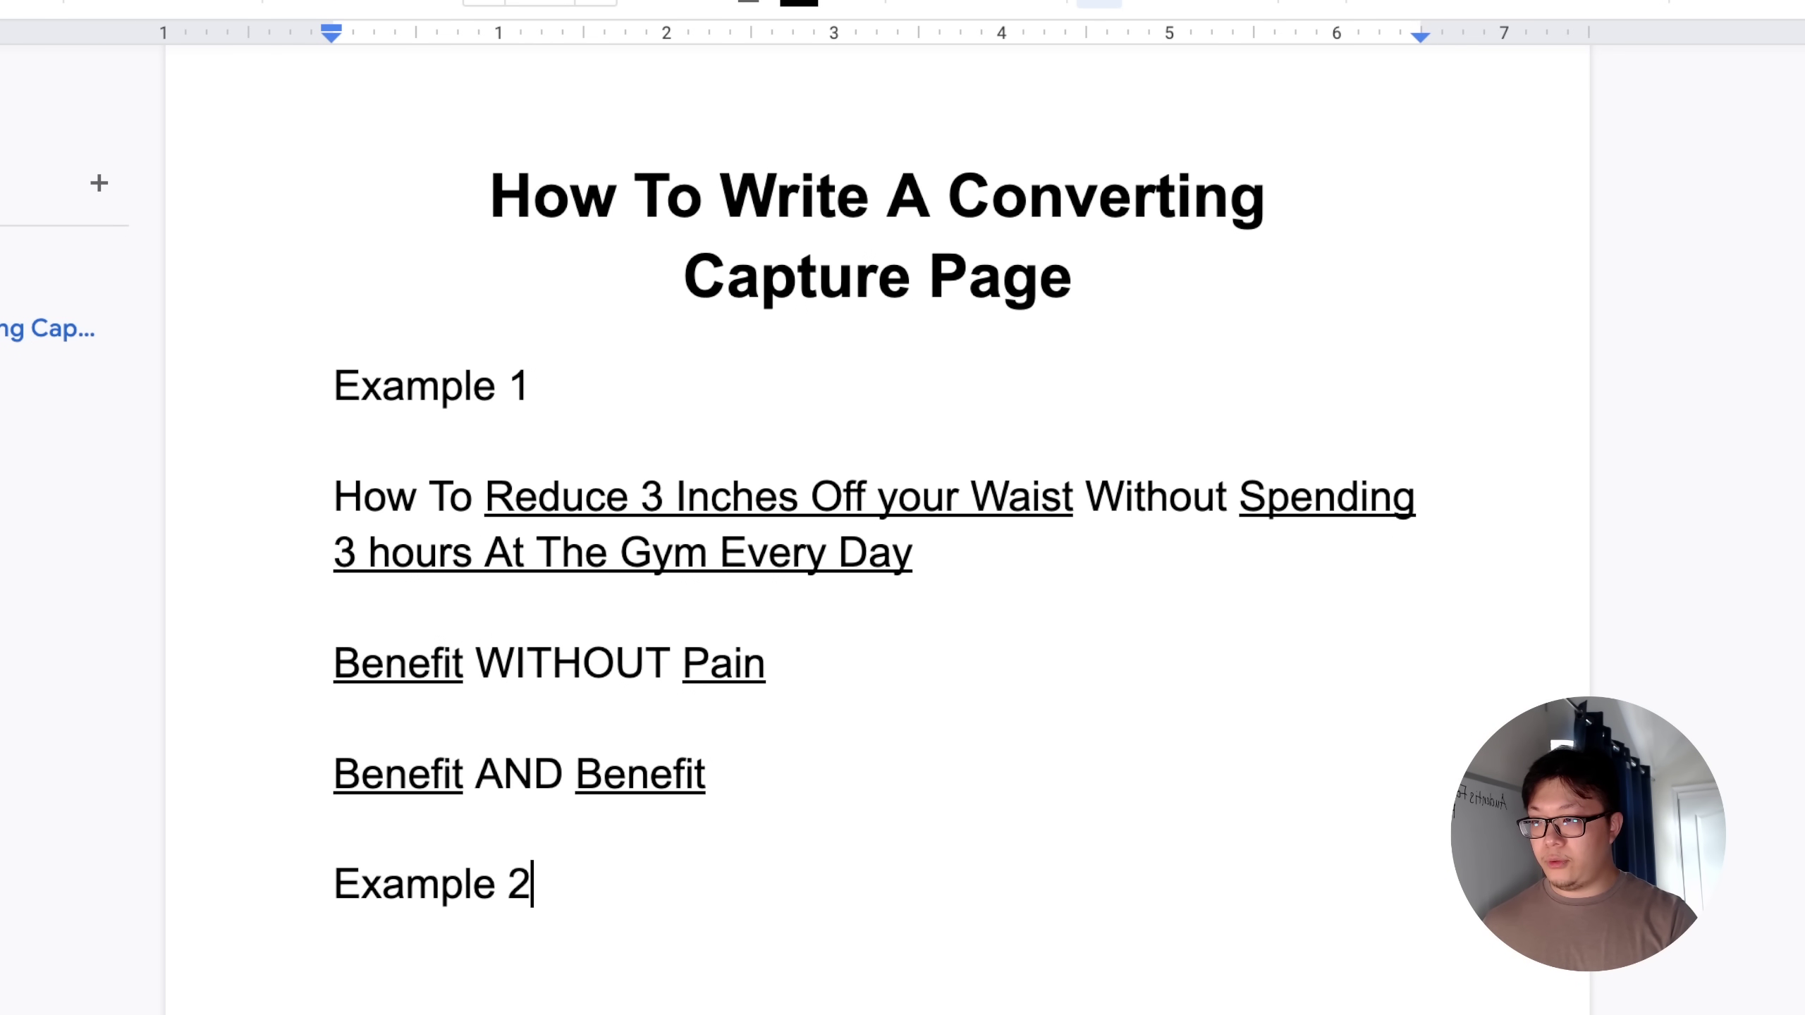
key(Return)
key(Return)
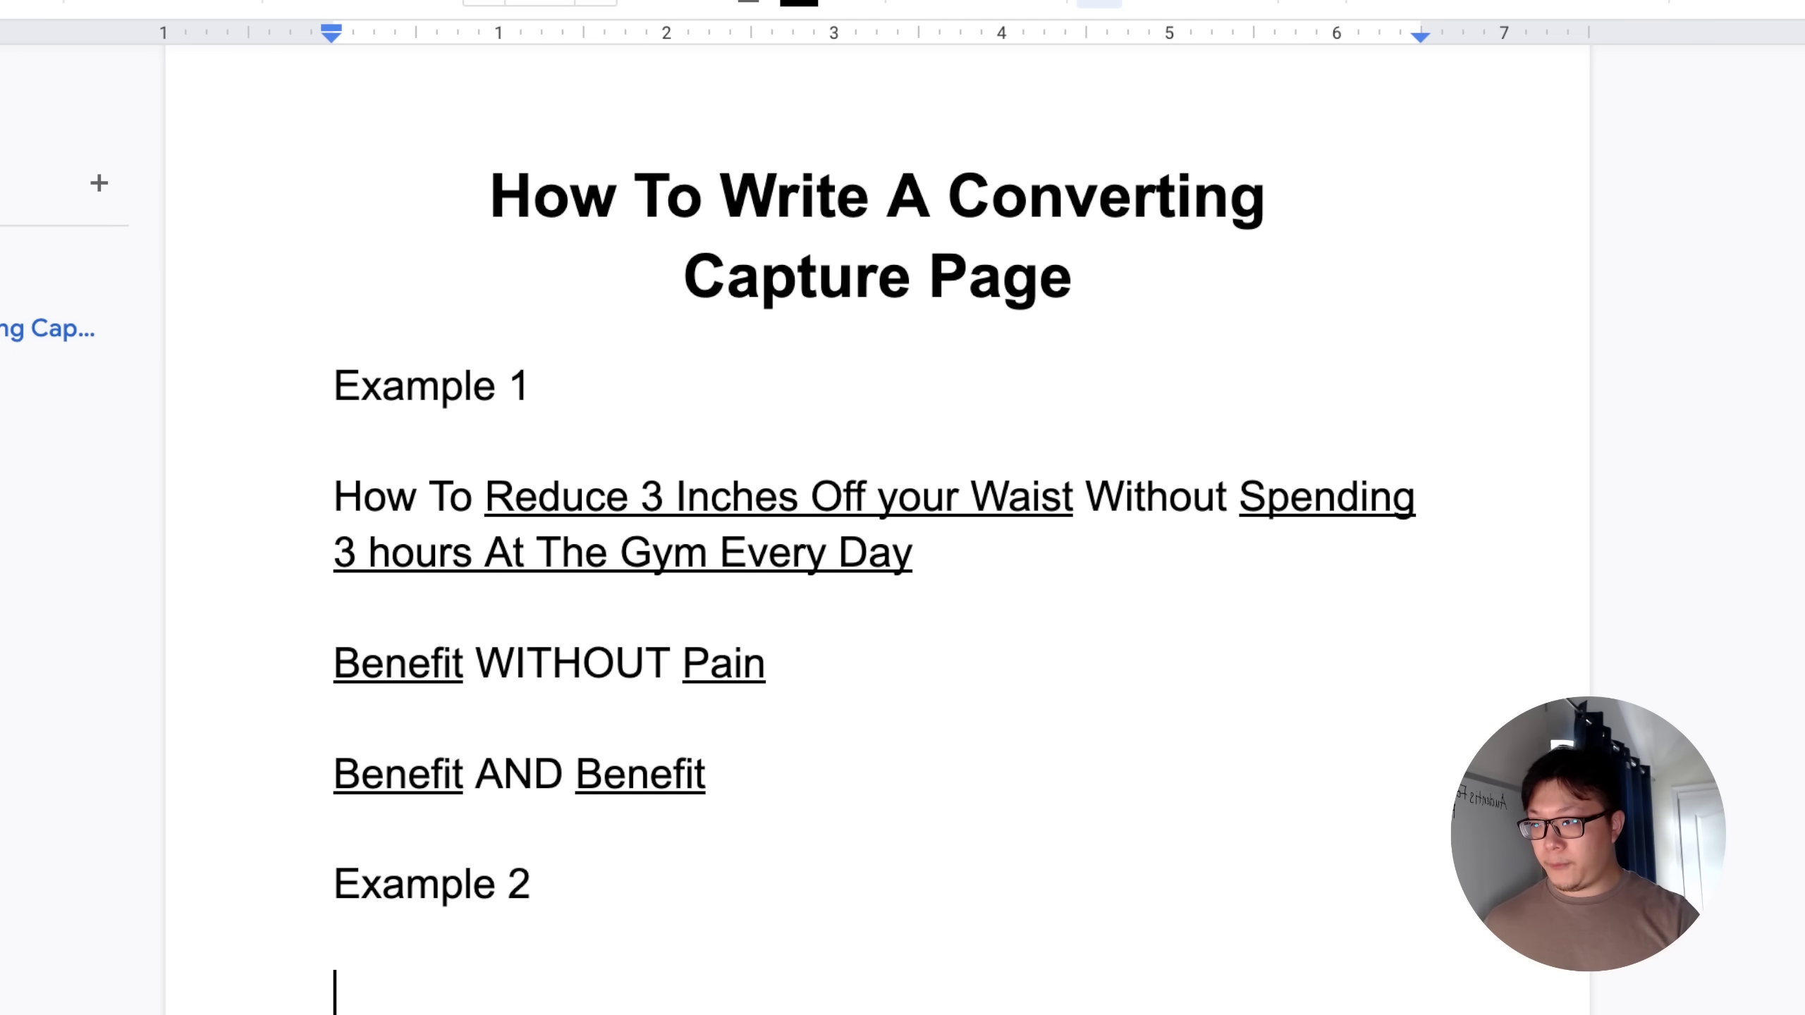
- Start the headline under "Example 2" with "How To"
text(How )
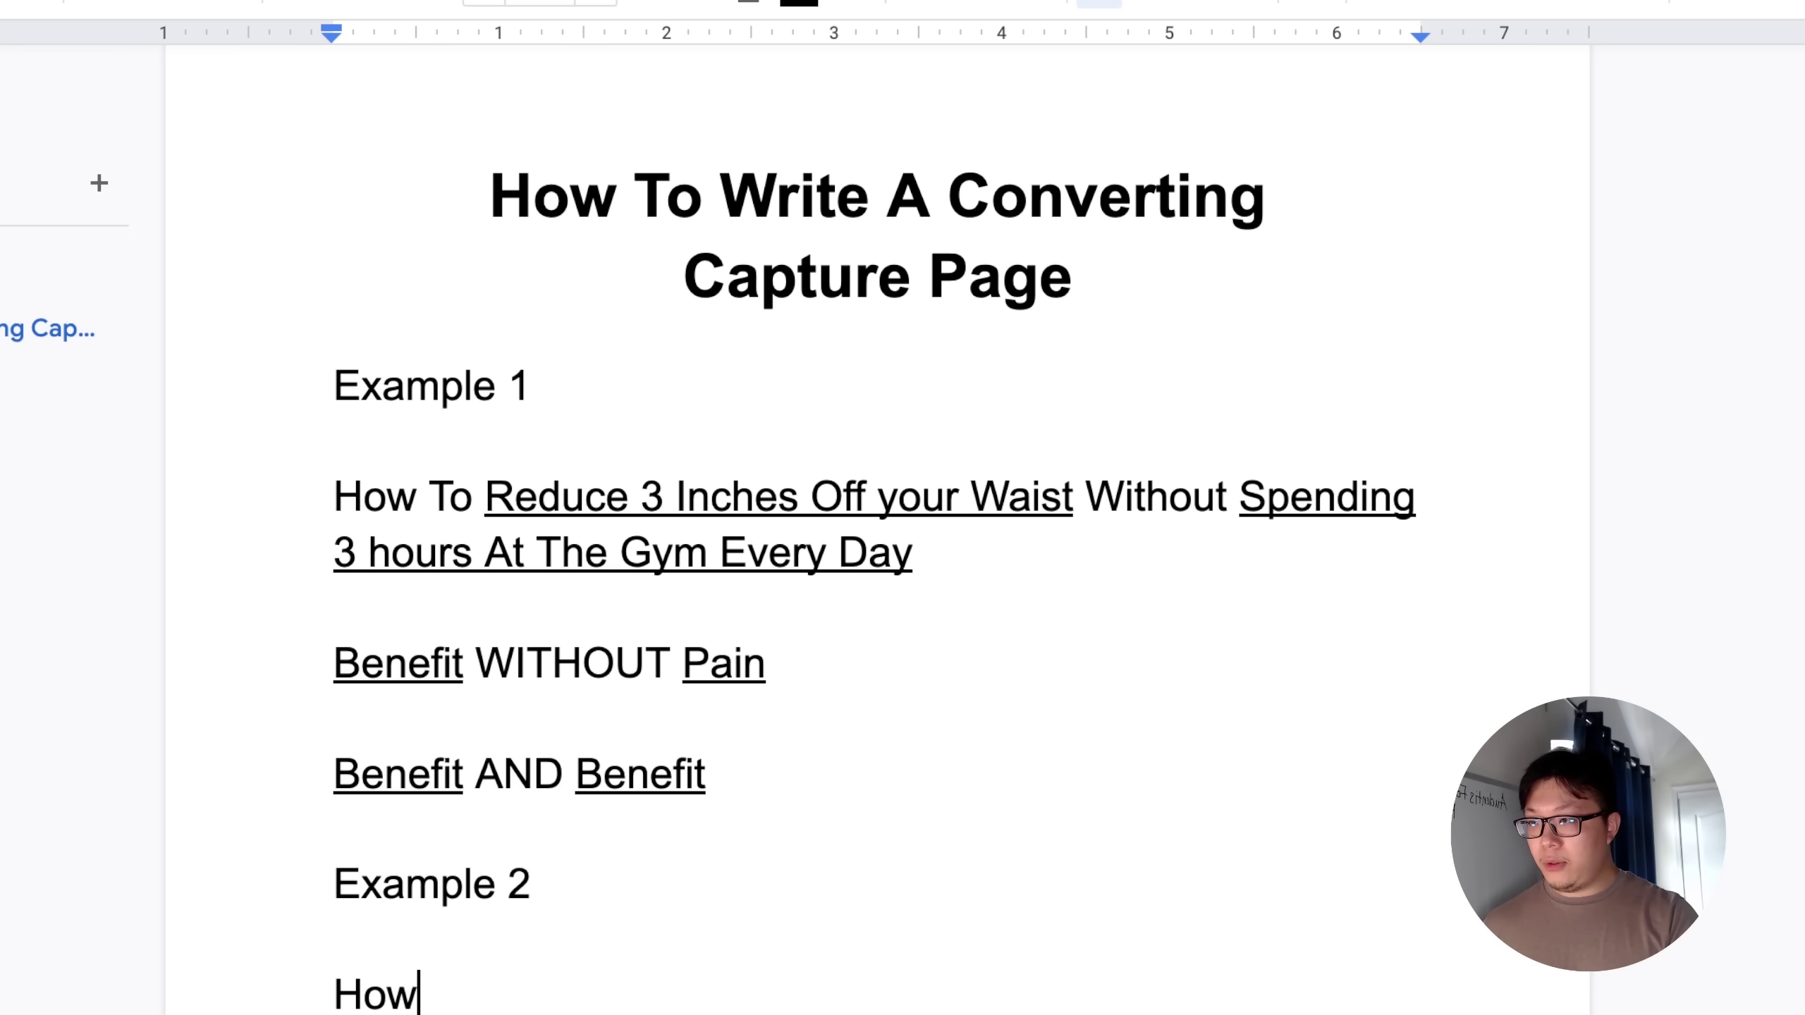
text(To)
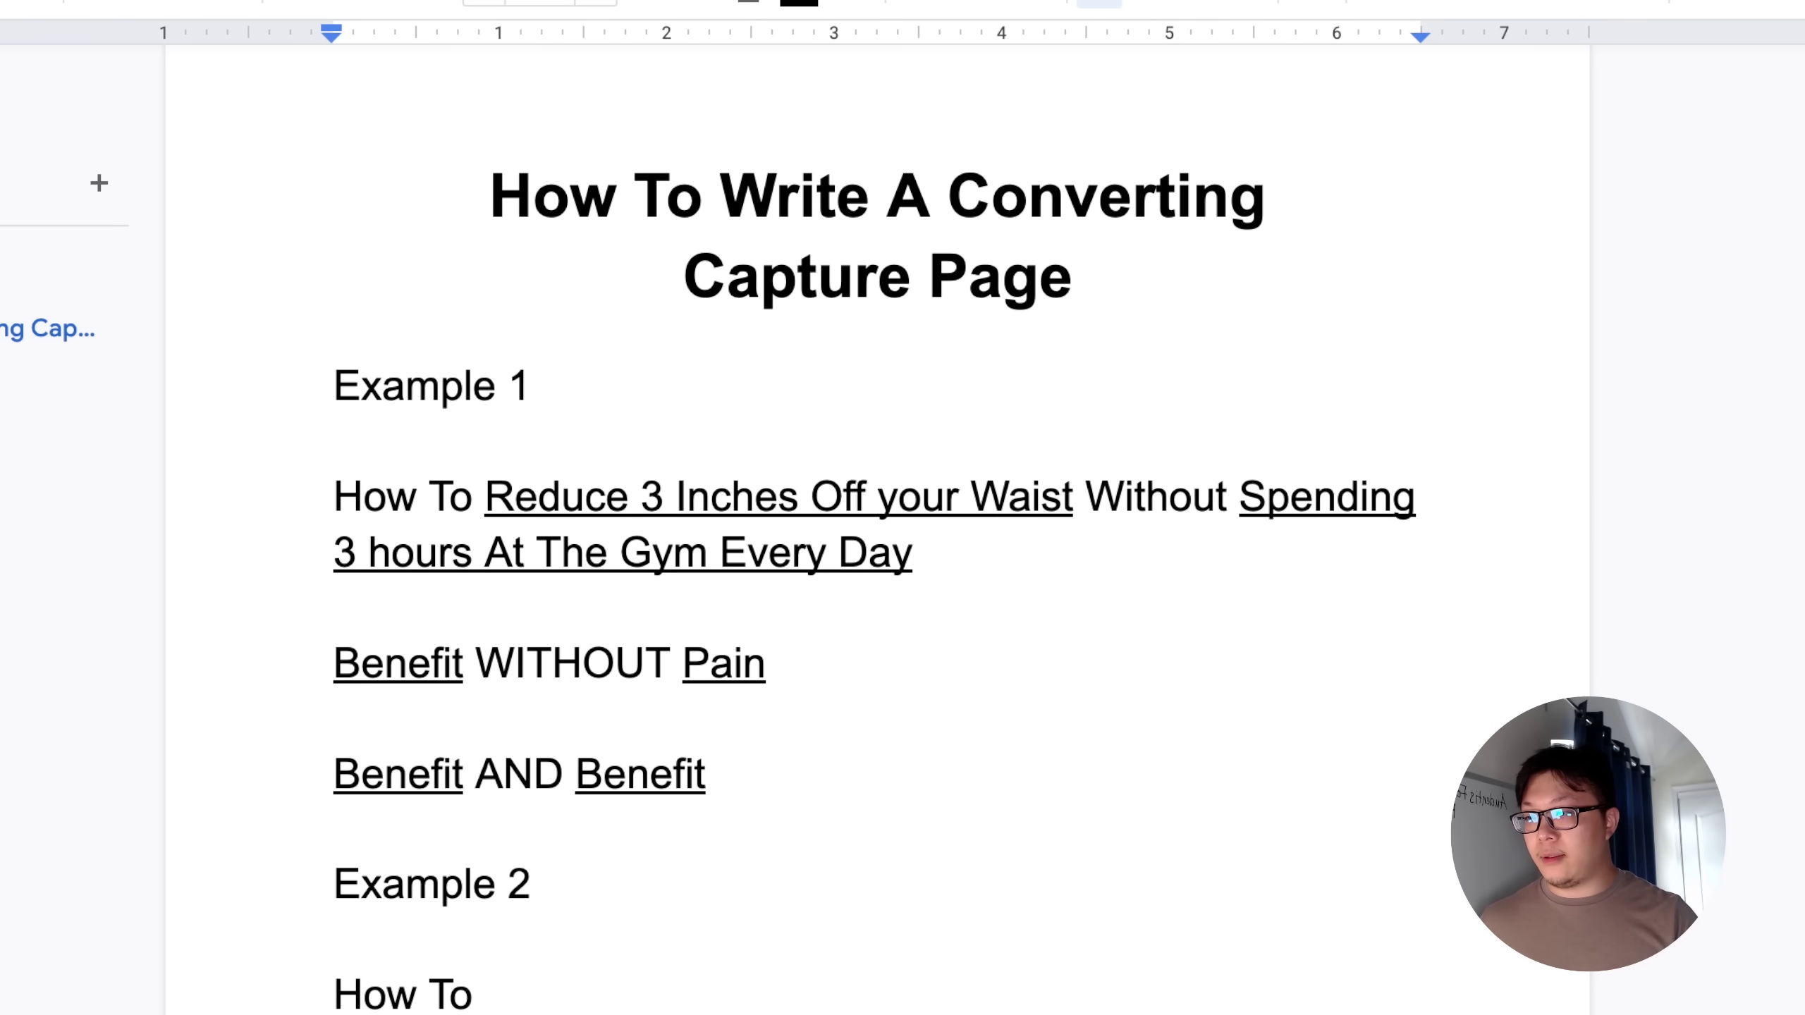
scroll(876, 498, down, 3)
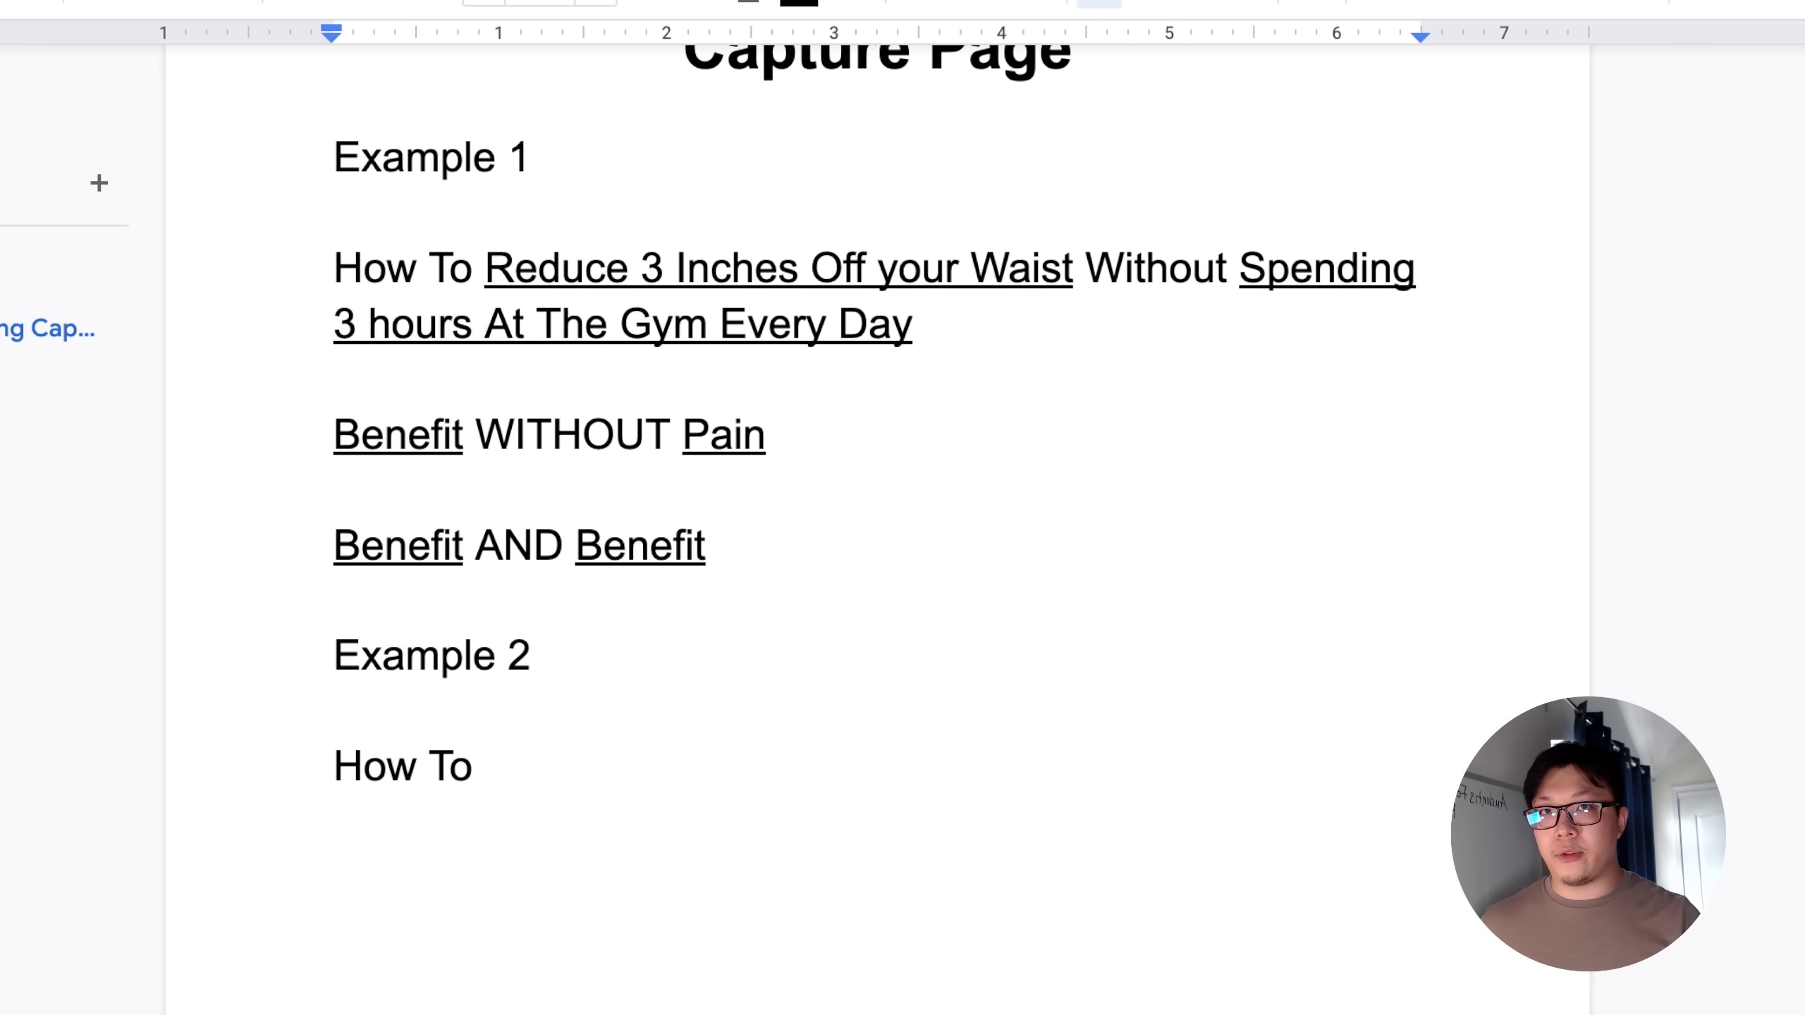
scroll(875, 498, down, 2)
scroll(876, 498, down, 2)
scroll(875, 498, up, 1)
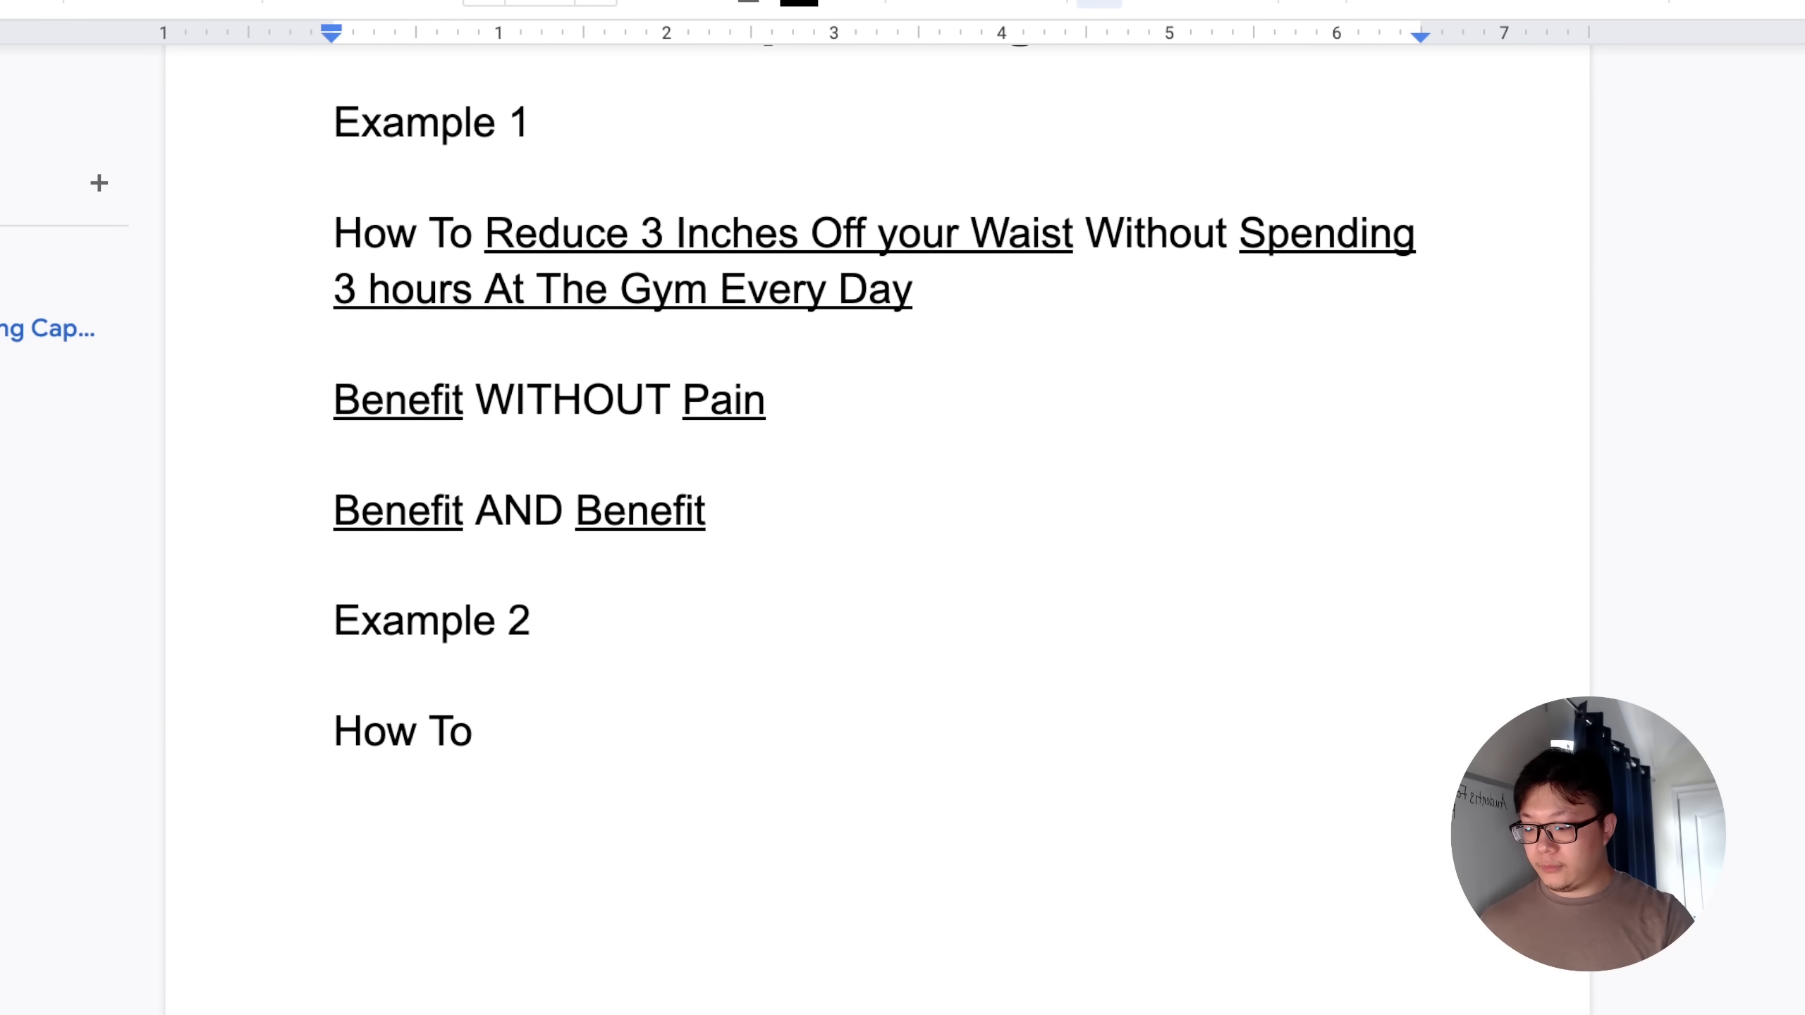
text(Lo)
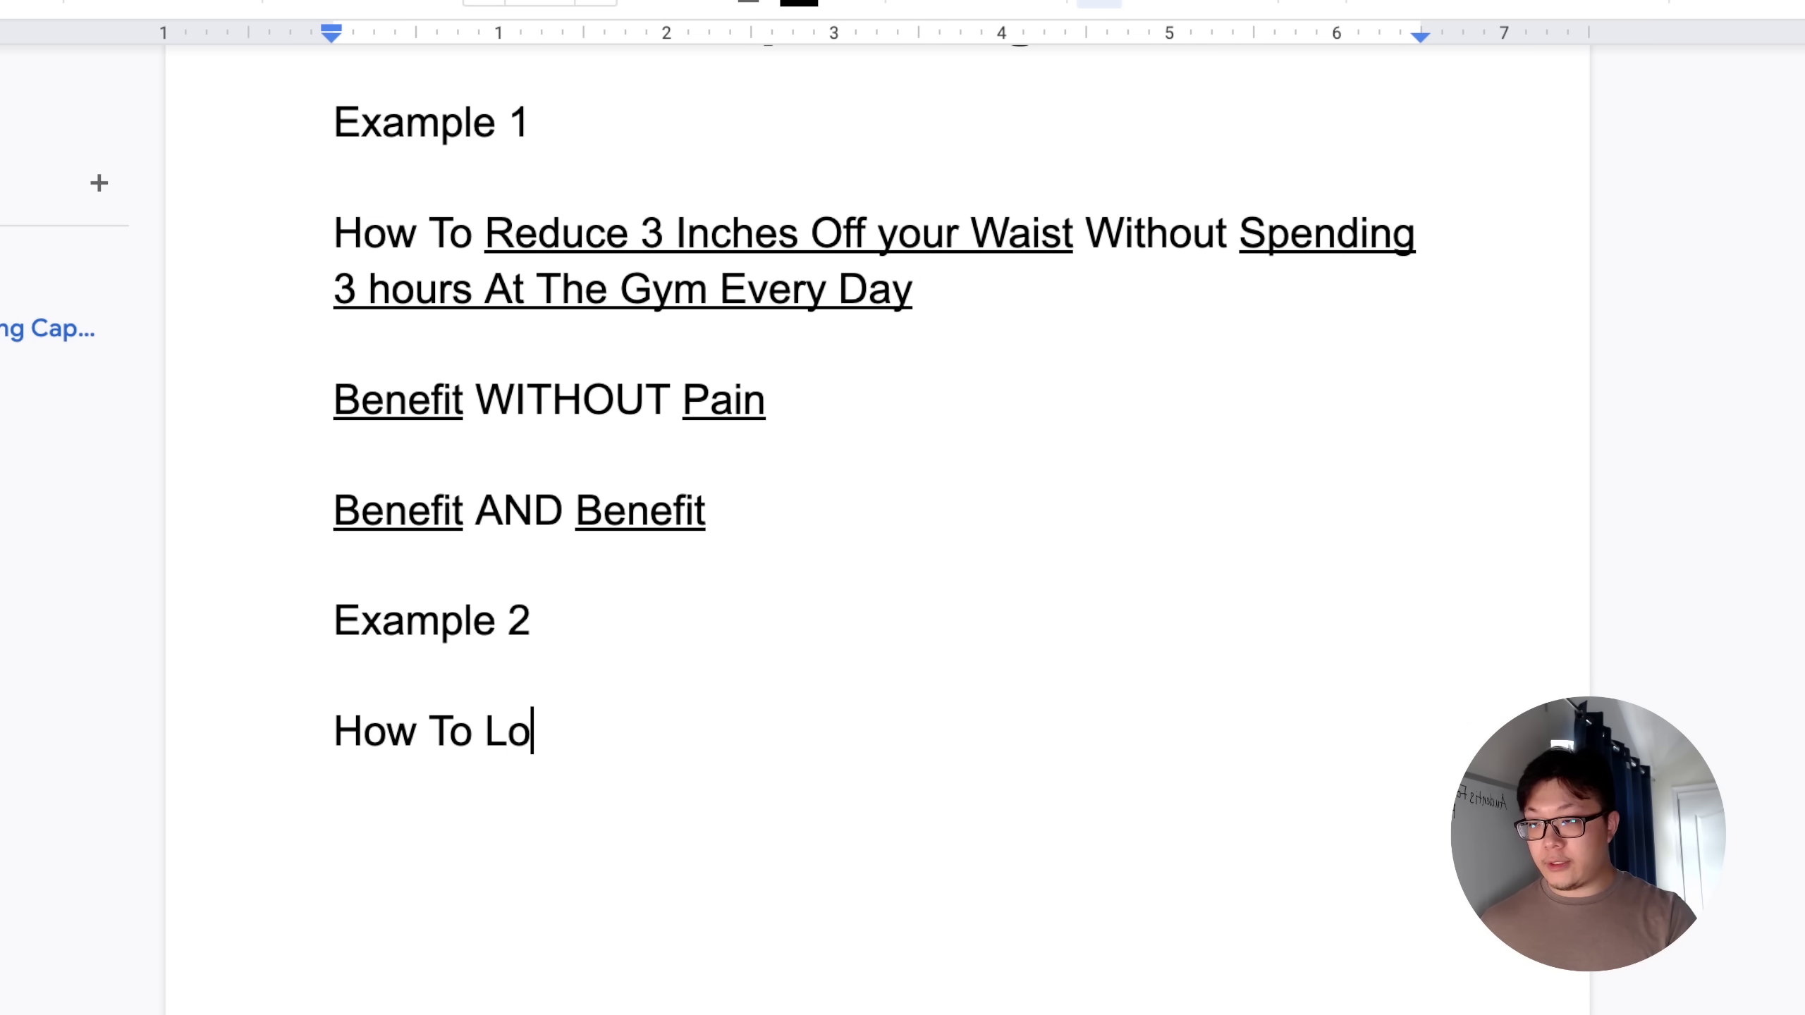
text(se)
key(BackSpace)
key(BackSpace)
key(BackSpace)
key(BackSpace)
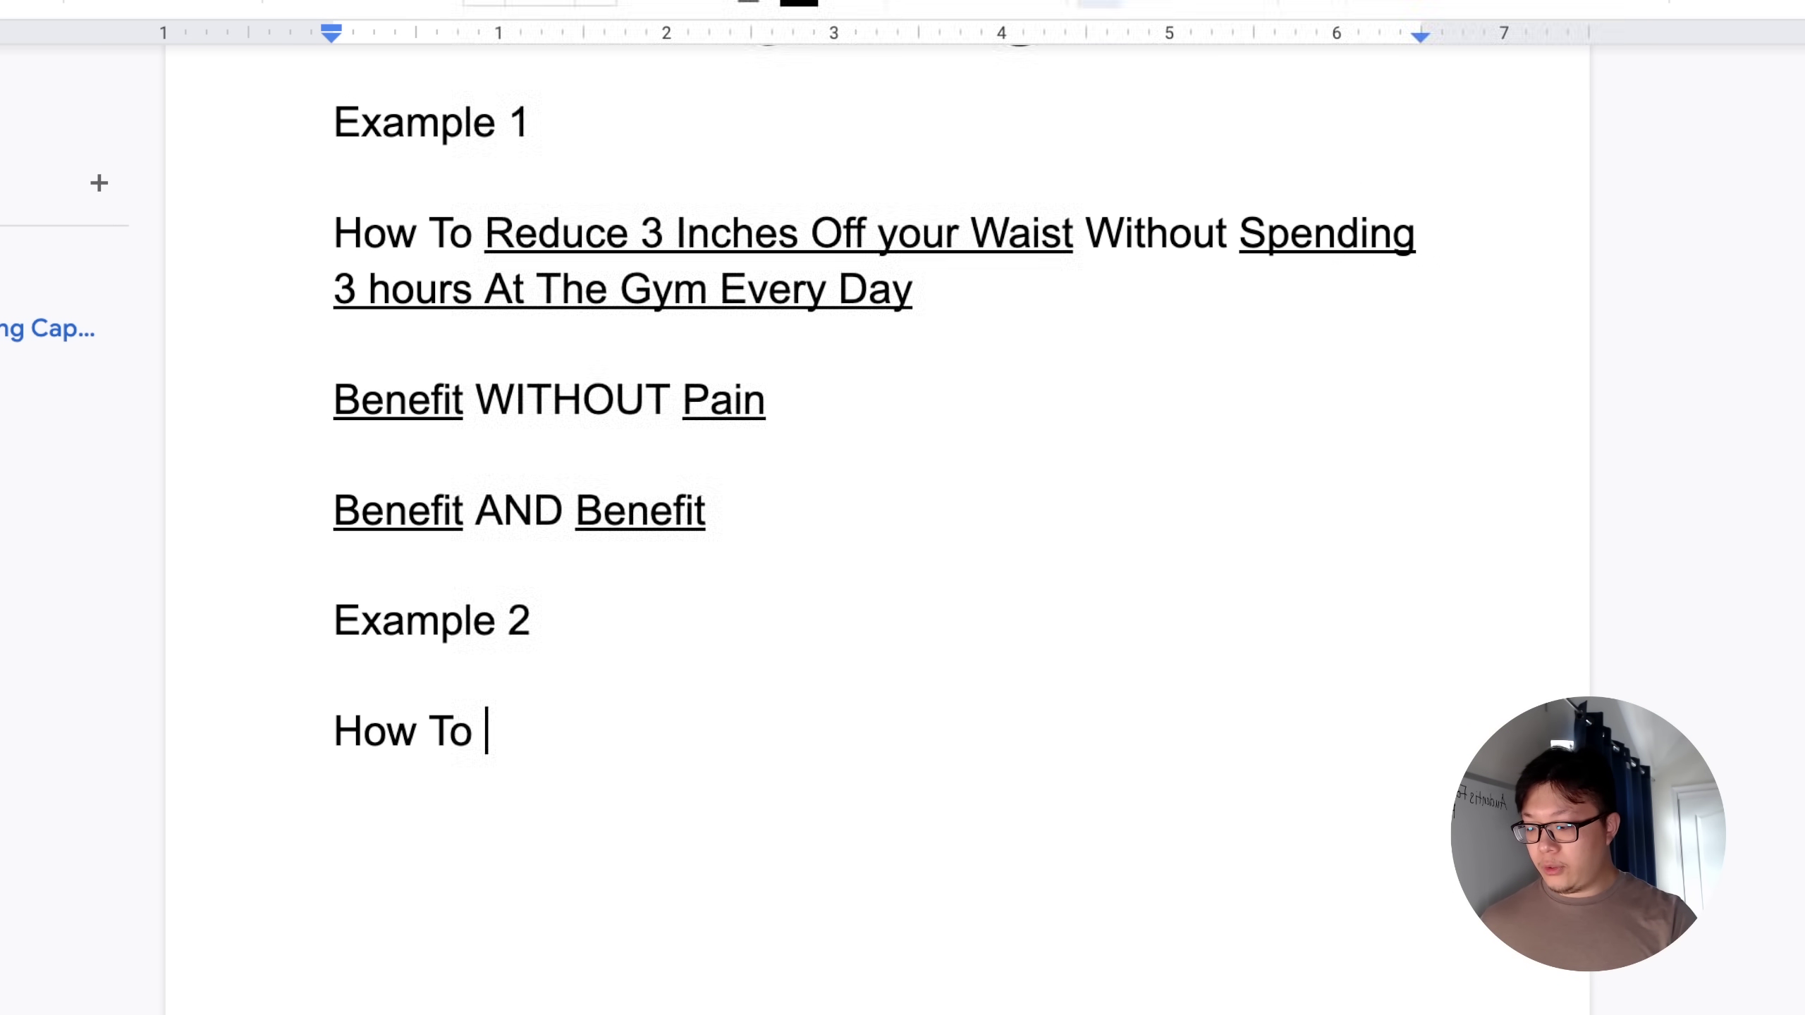
- Complete the Example 2 headline with "Reduce 3 Inches Off Your Waist AND Eat Your Favorite Foods", leaving a blank line below it
text(Reduce )
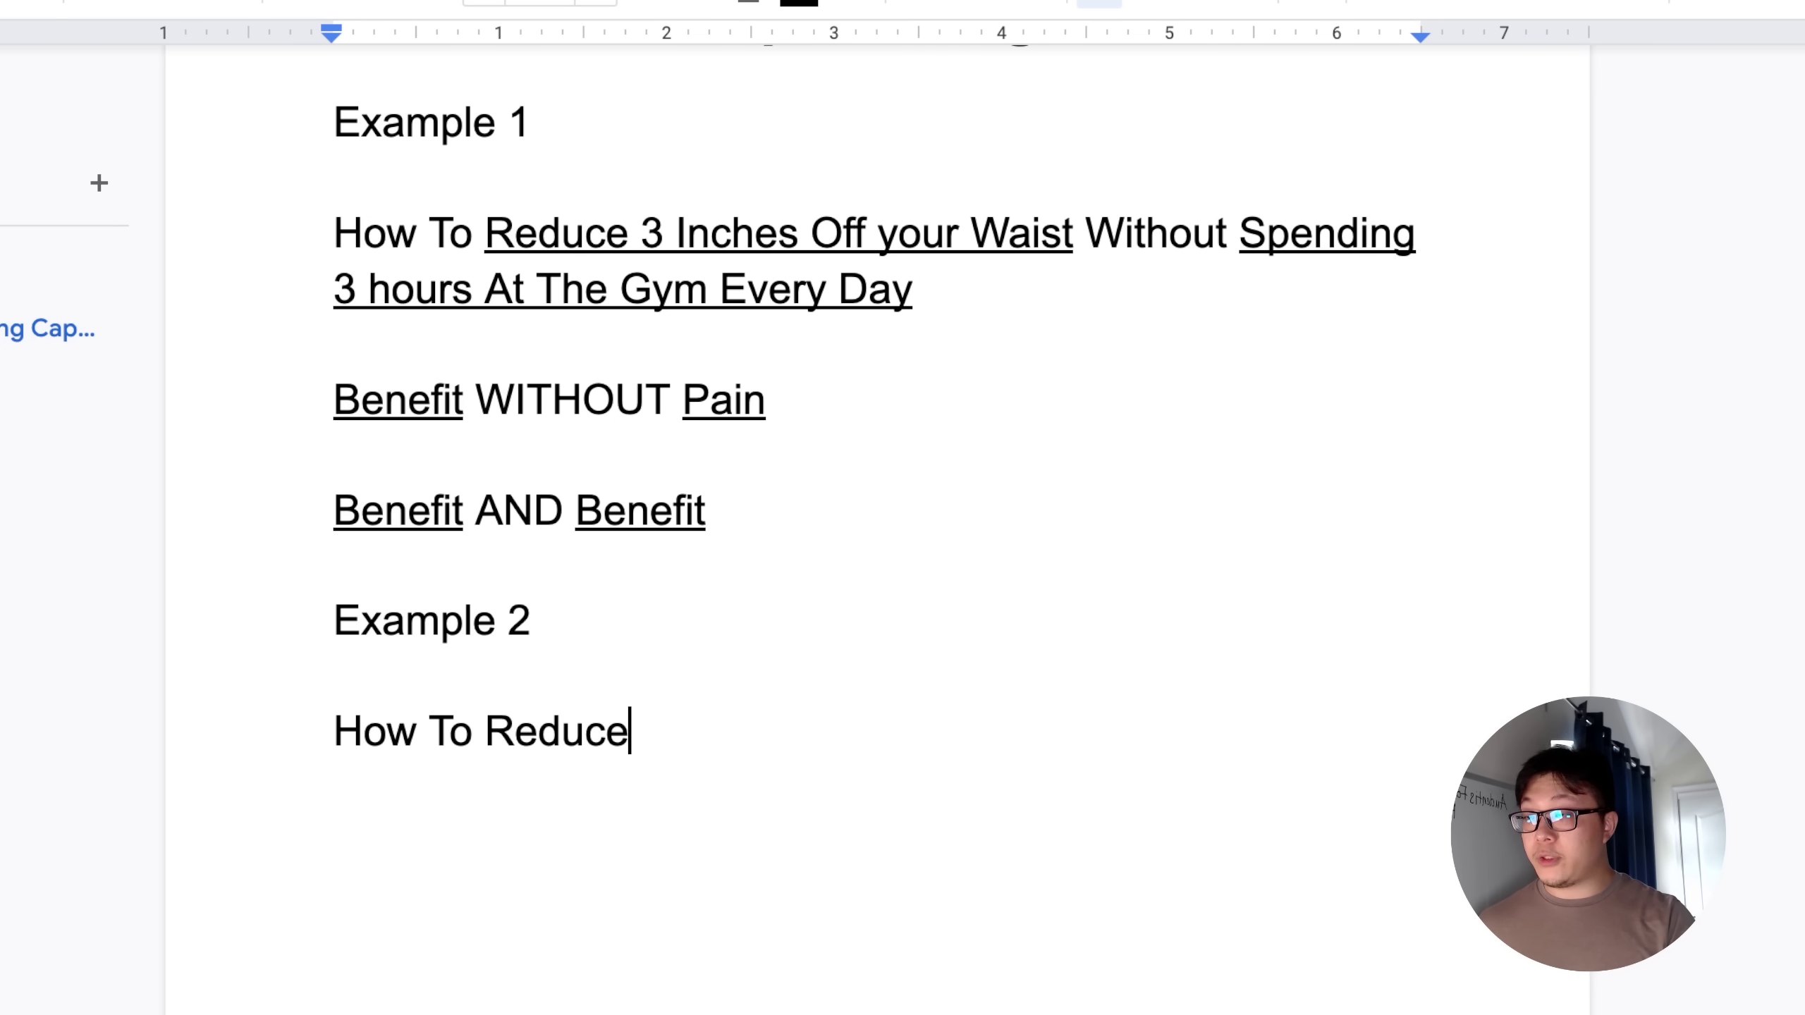
text(3 Inches )
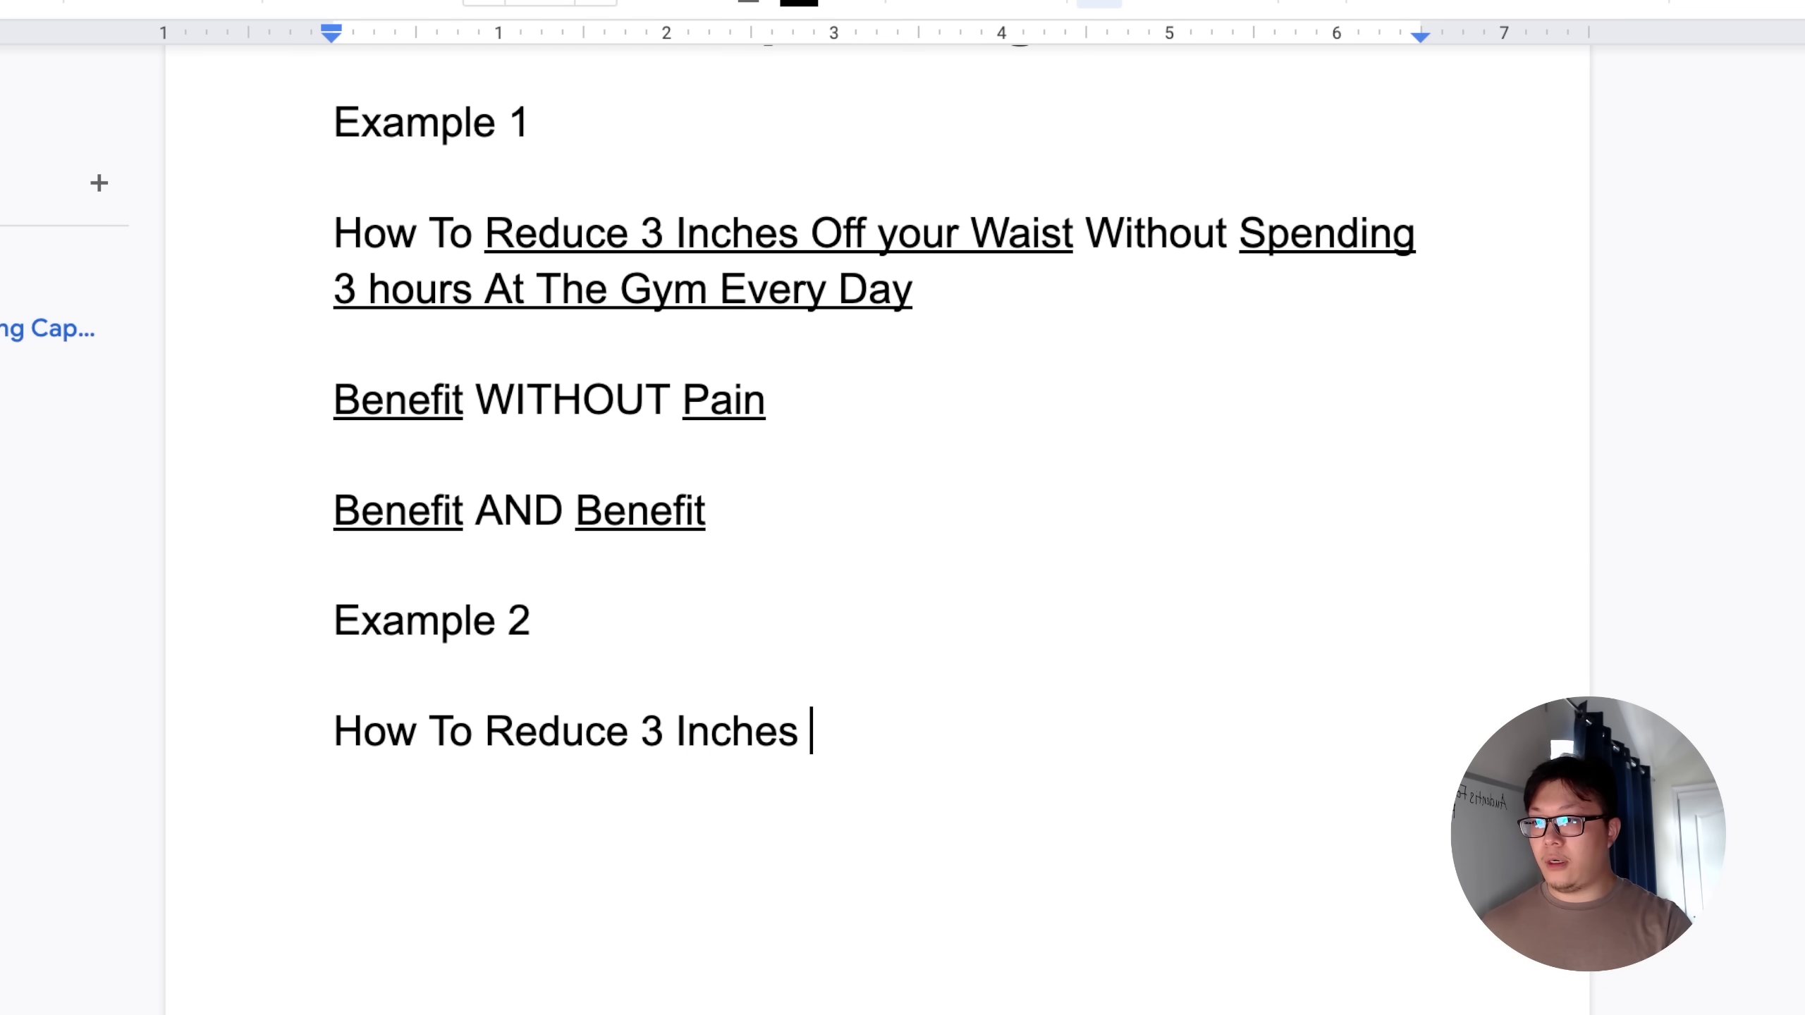
text(Off Your )
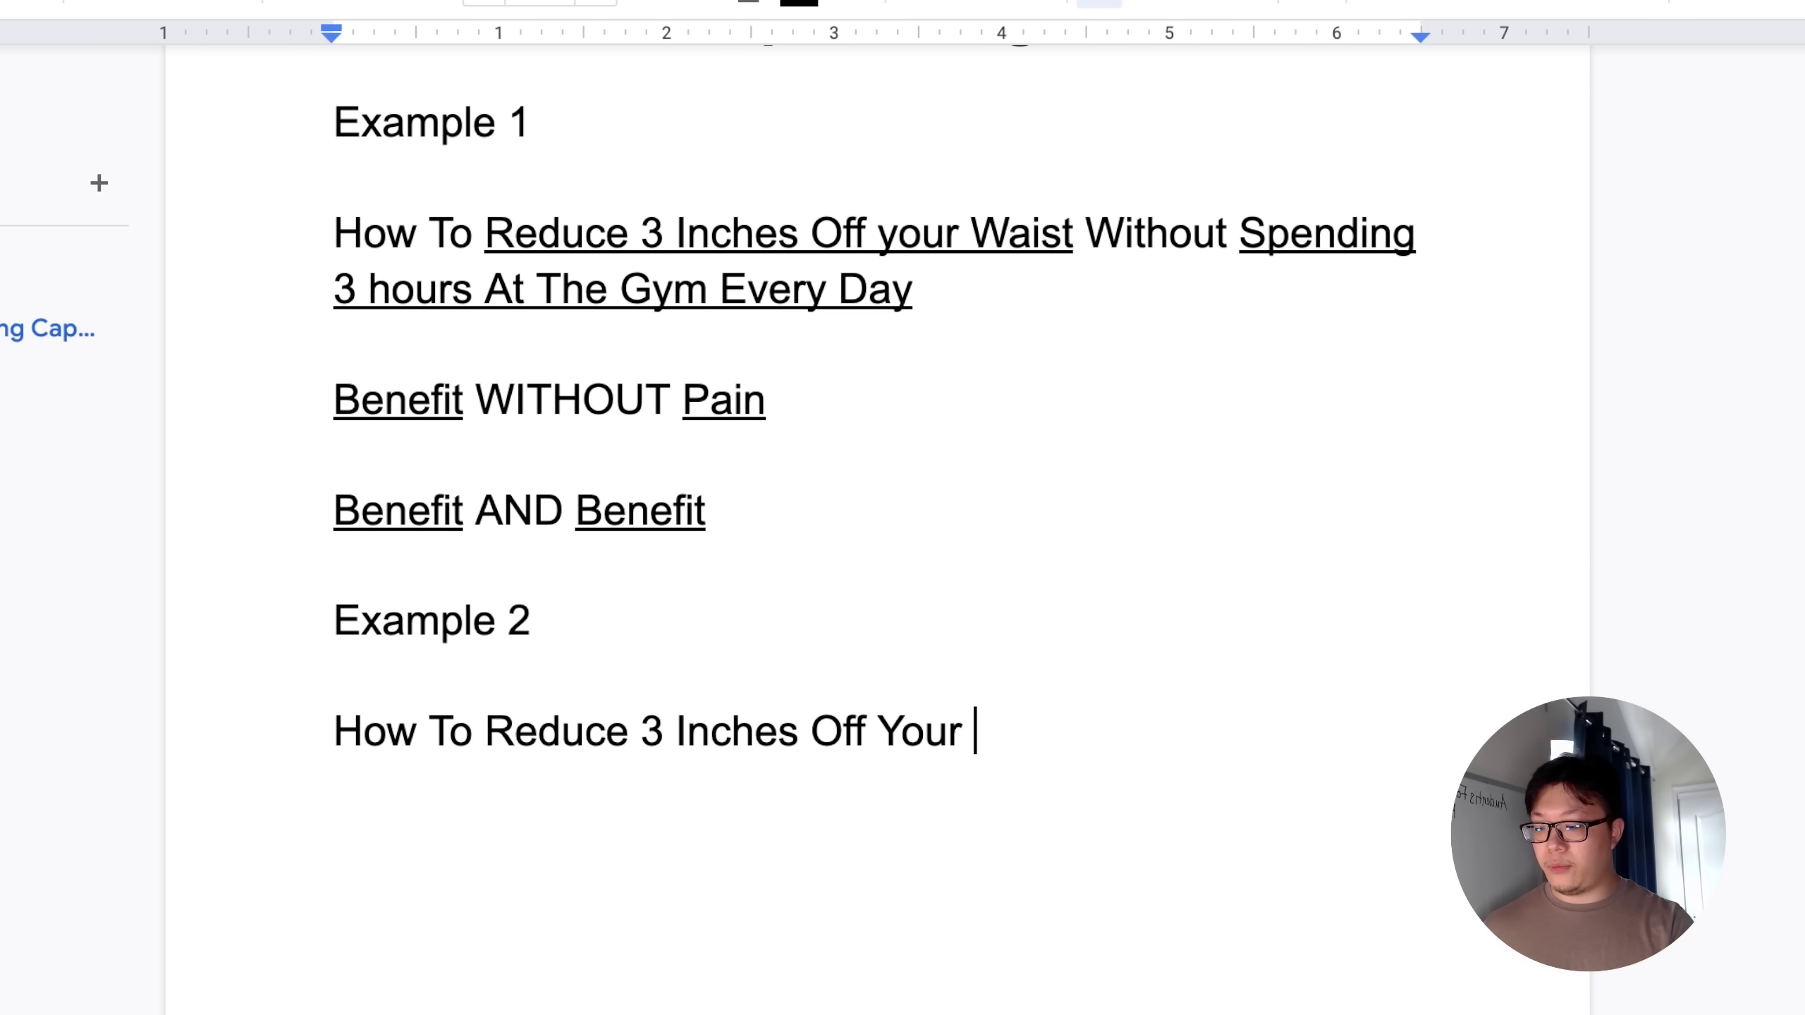
text(Waist AND )
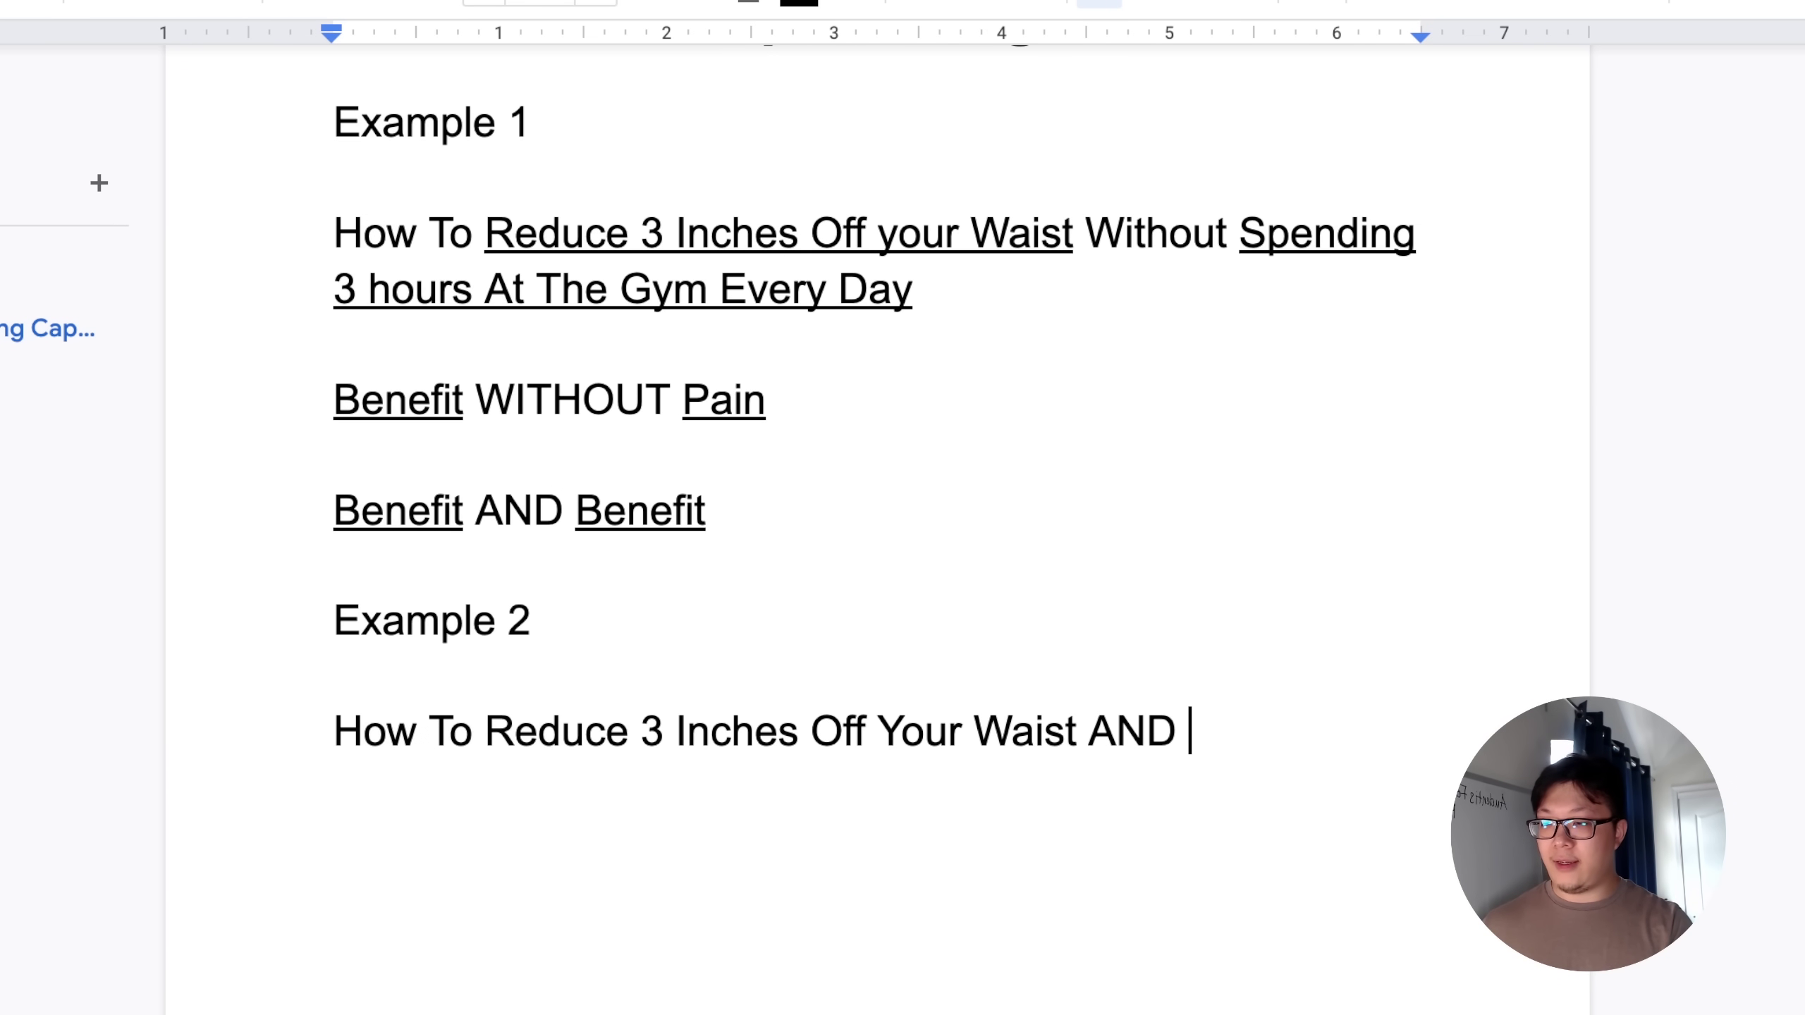
text(Eat Your)
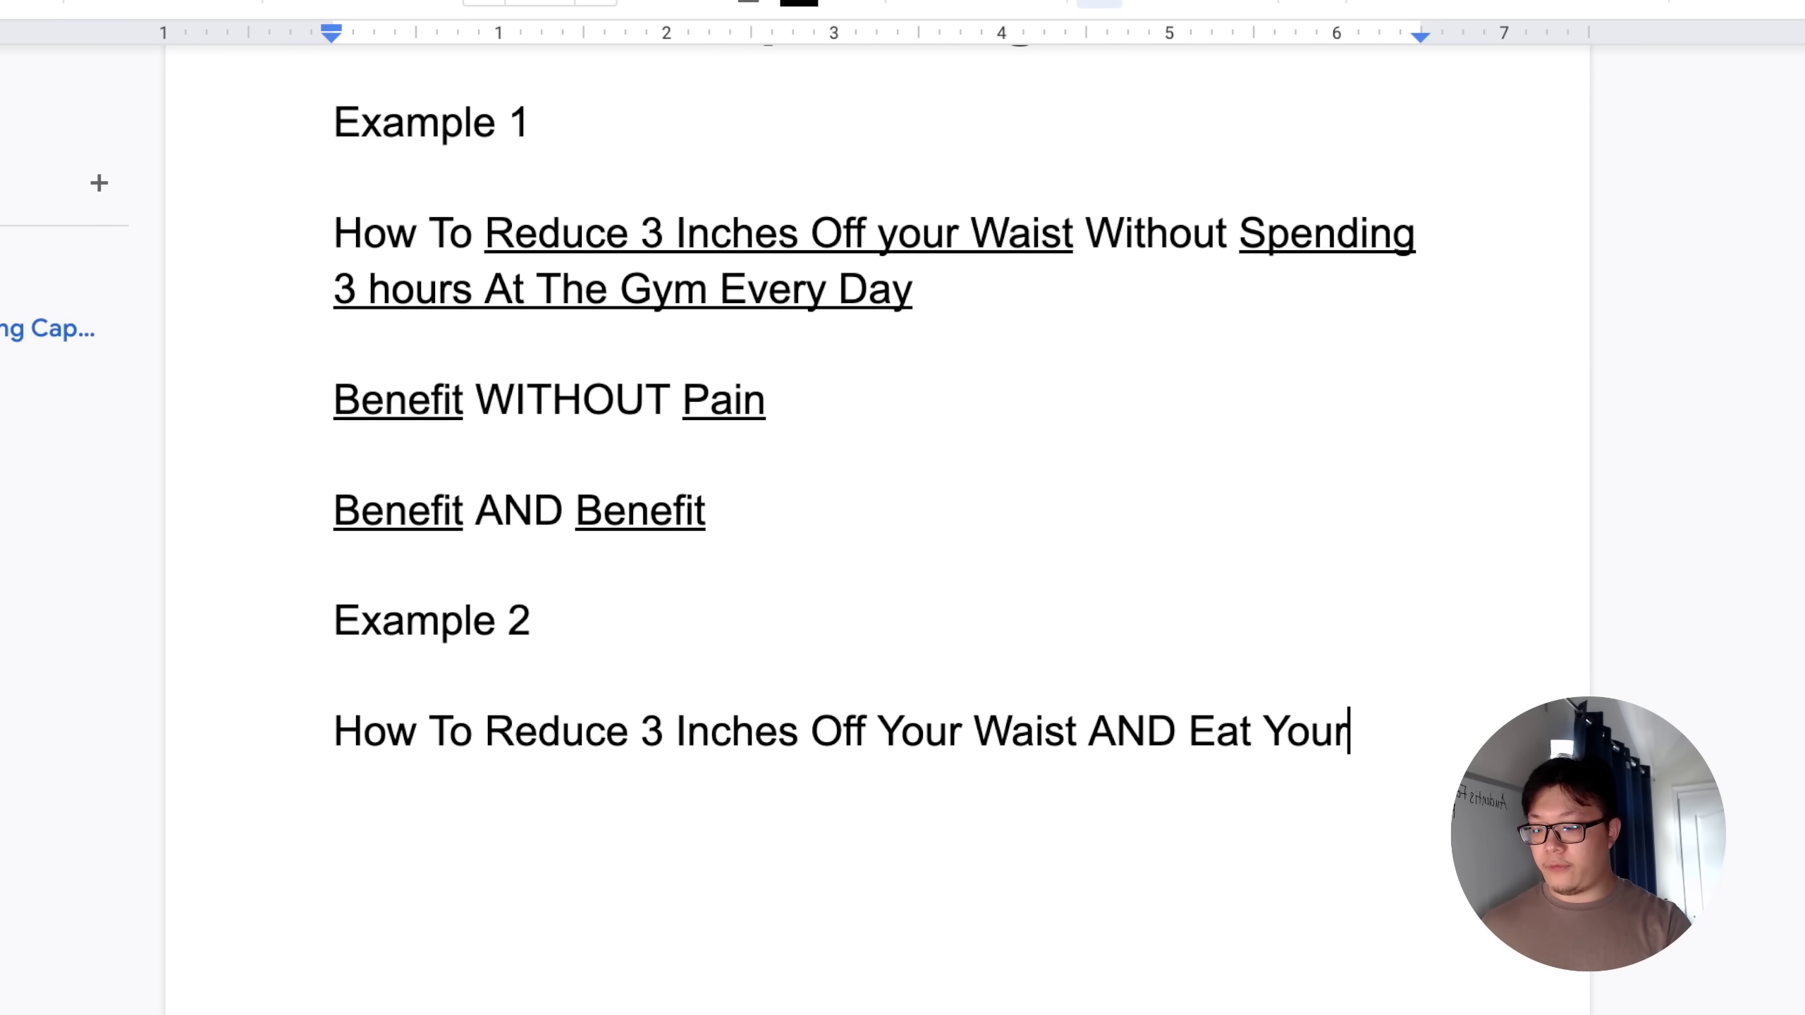
text( Favorite Foods)
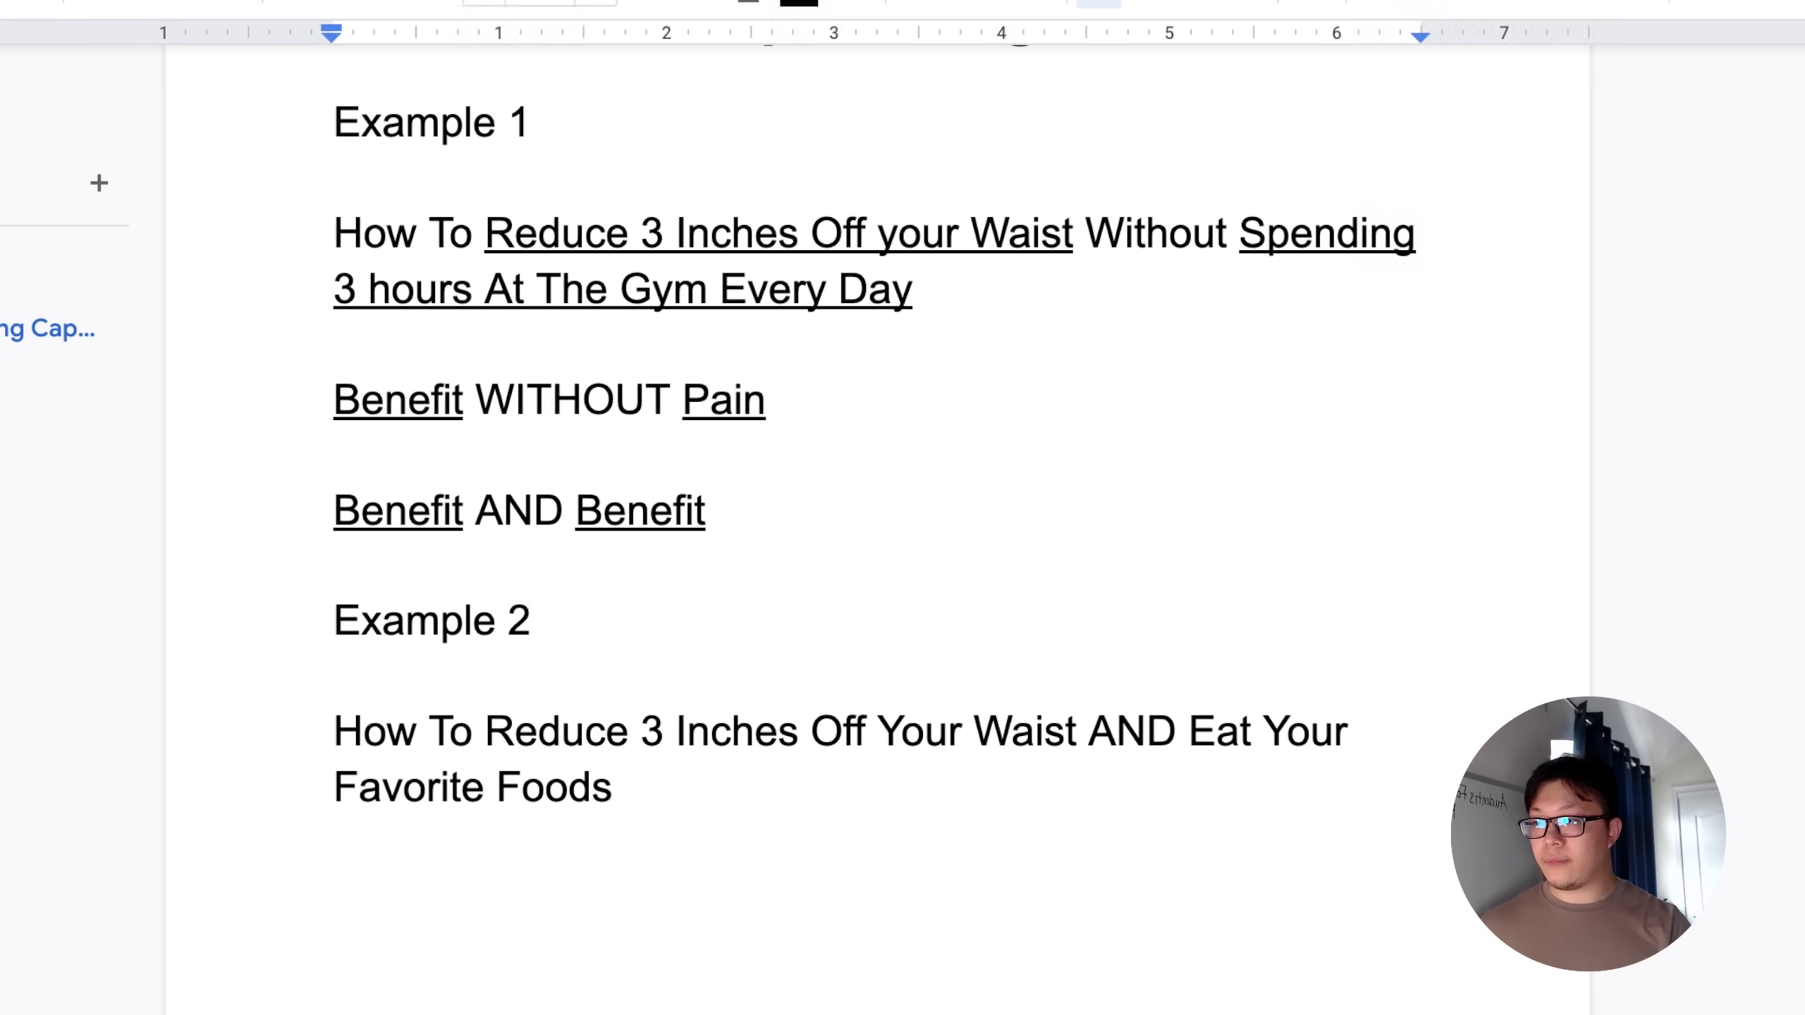
key(Return)
key(Return)
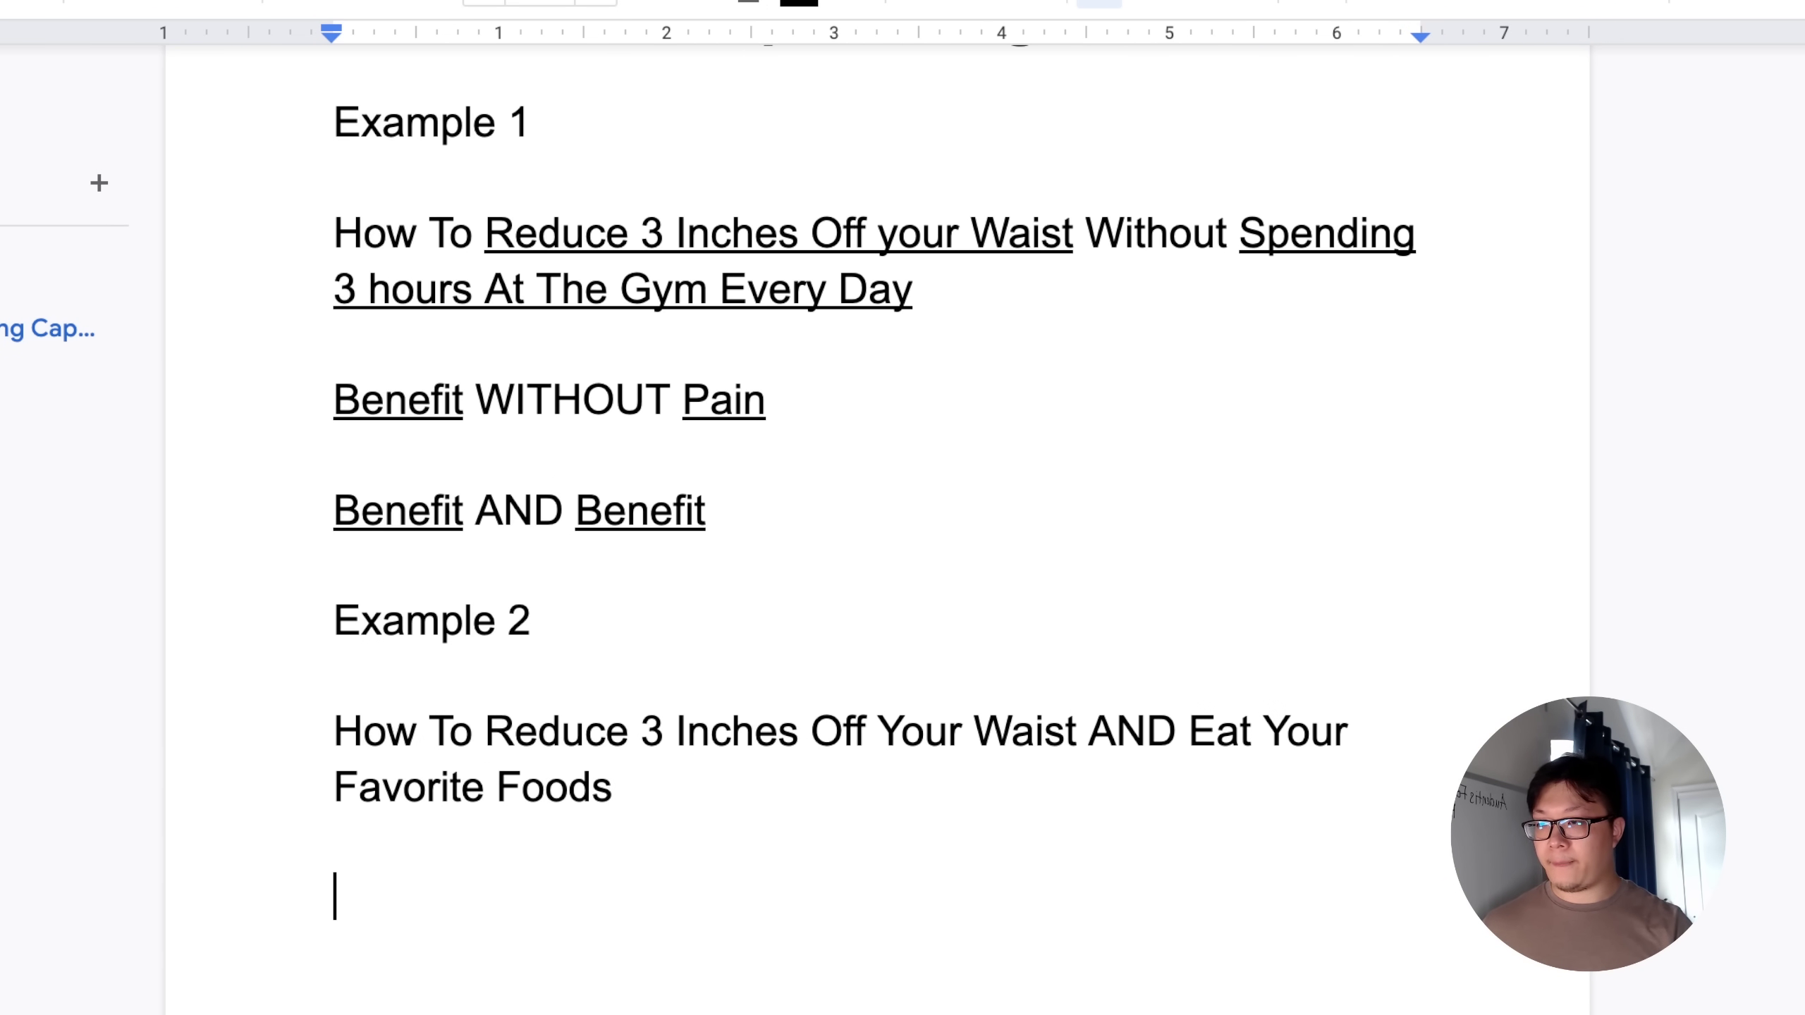
- Turn the two formula lines into a bulleted list, removing the bullet from the blank line between them
drag(485, 732, 663, 733)
triple_click(651, 511)
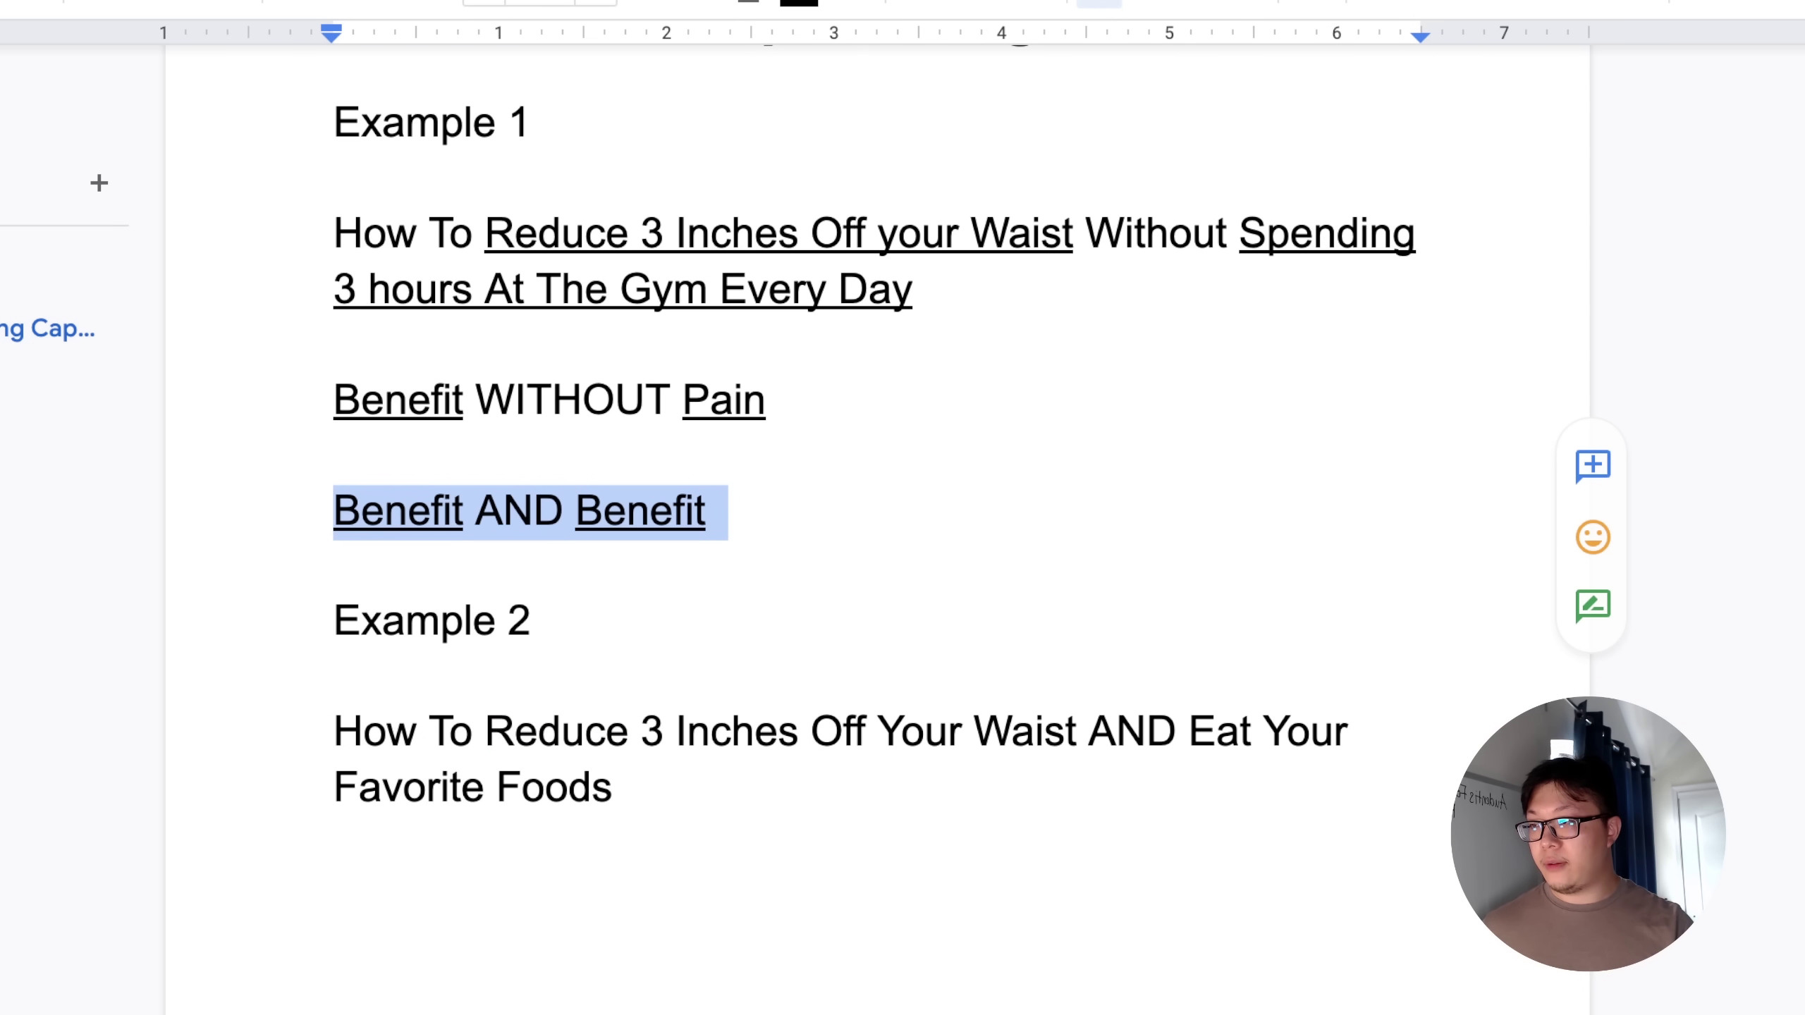
key(shift+Up)
key(shift+Up)
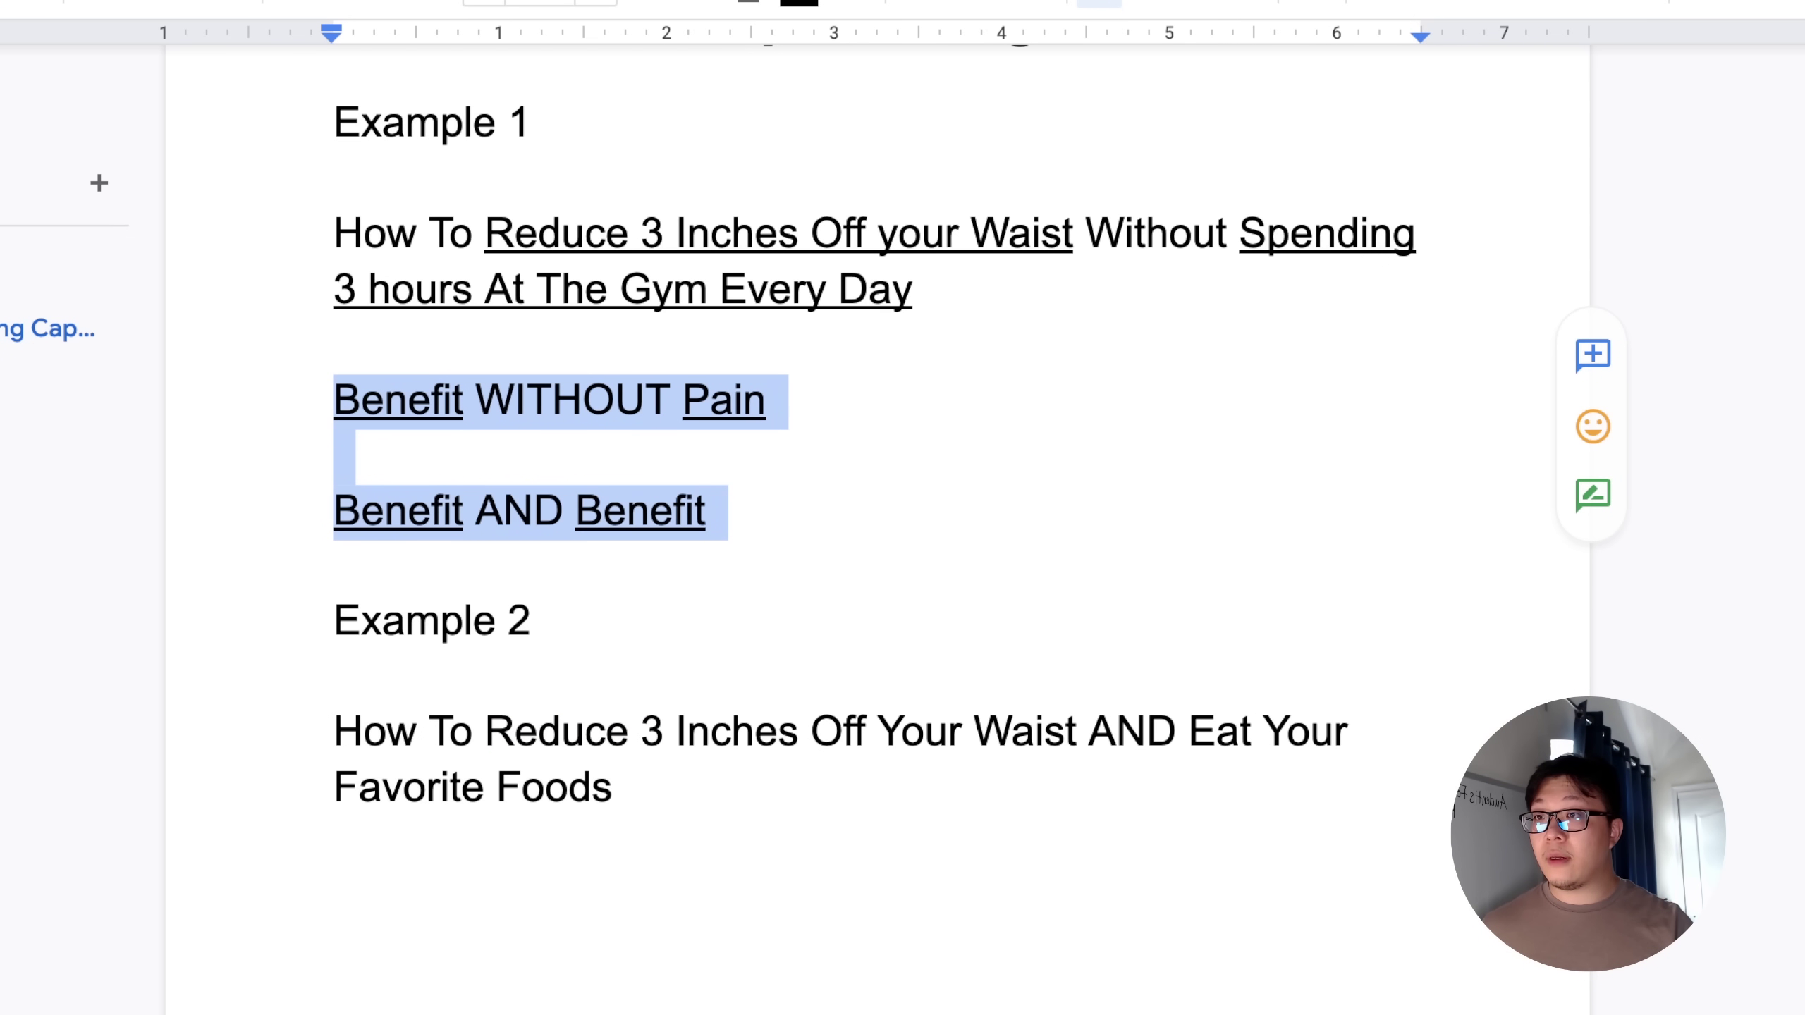
key(ctrl+shift+8)
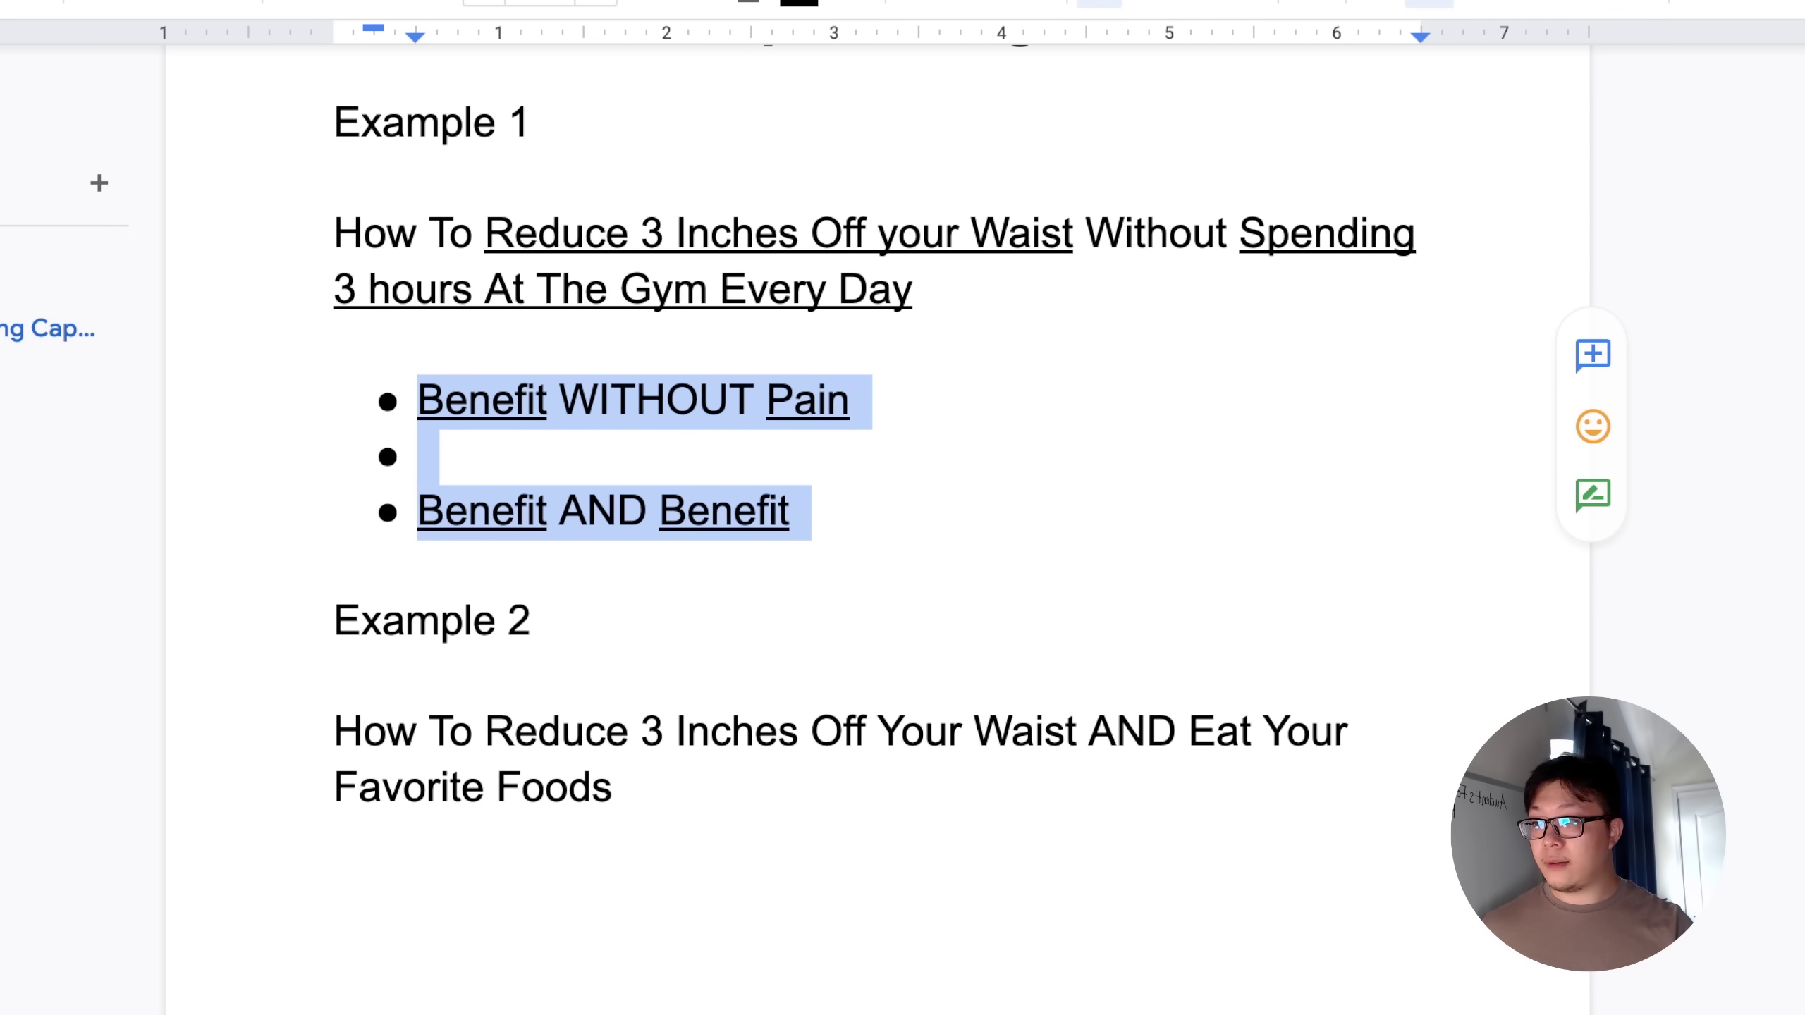
click(419, 455)
key(BackSpace)
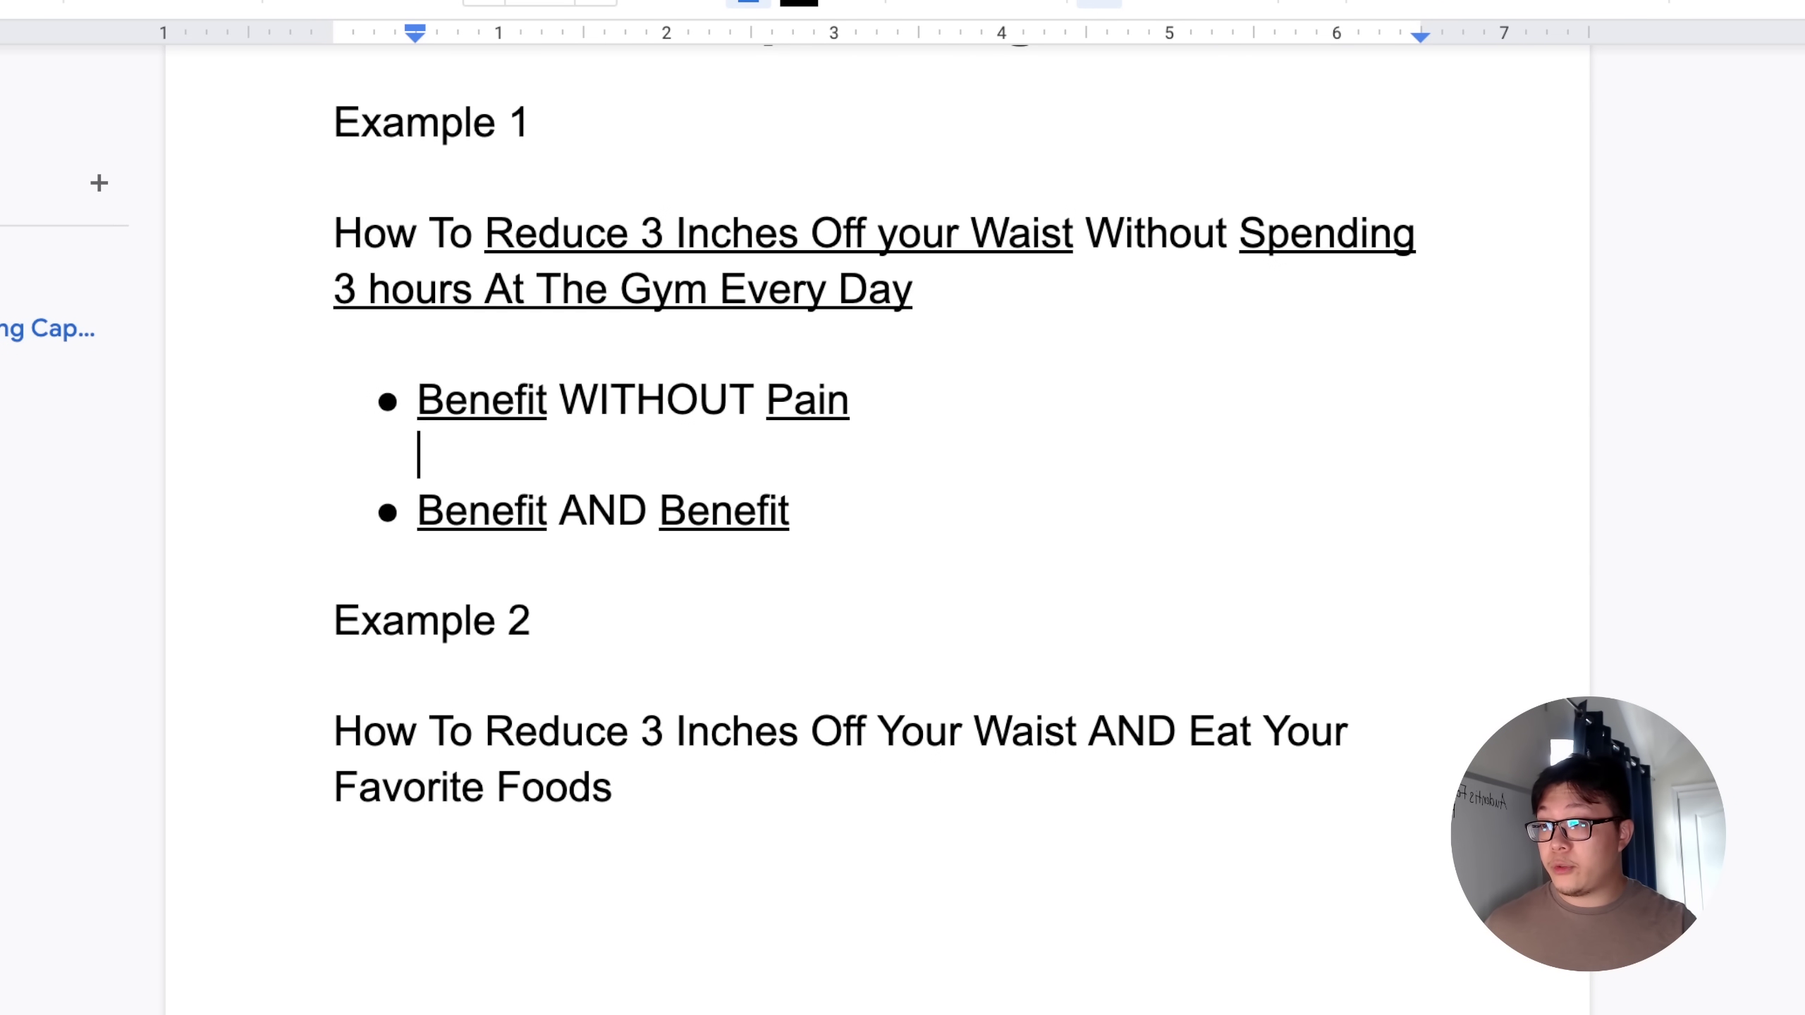
- Underline "Reduce 3 Inches Off Your Waist" and "Eat Your Favorite Foods" in the Example 2 headline and add blank lines below it
drag(472, 733, 1077, 733)
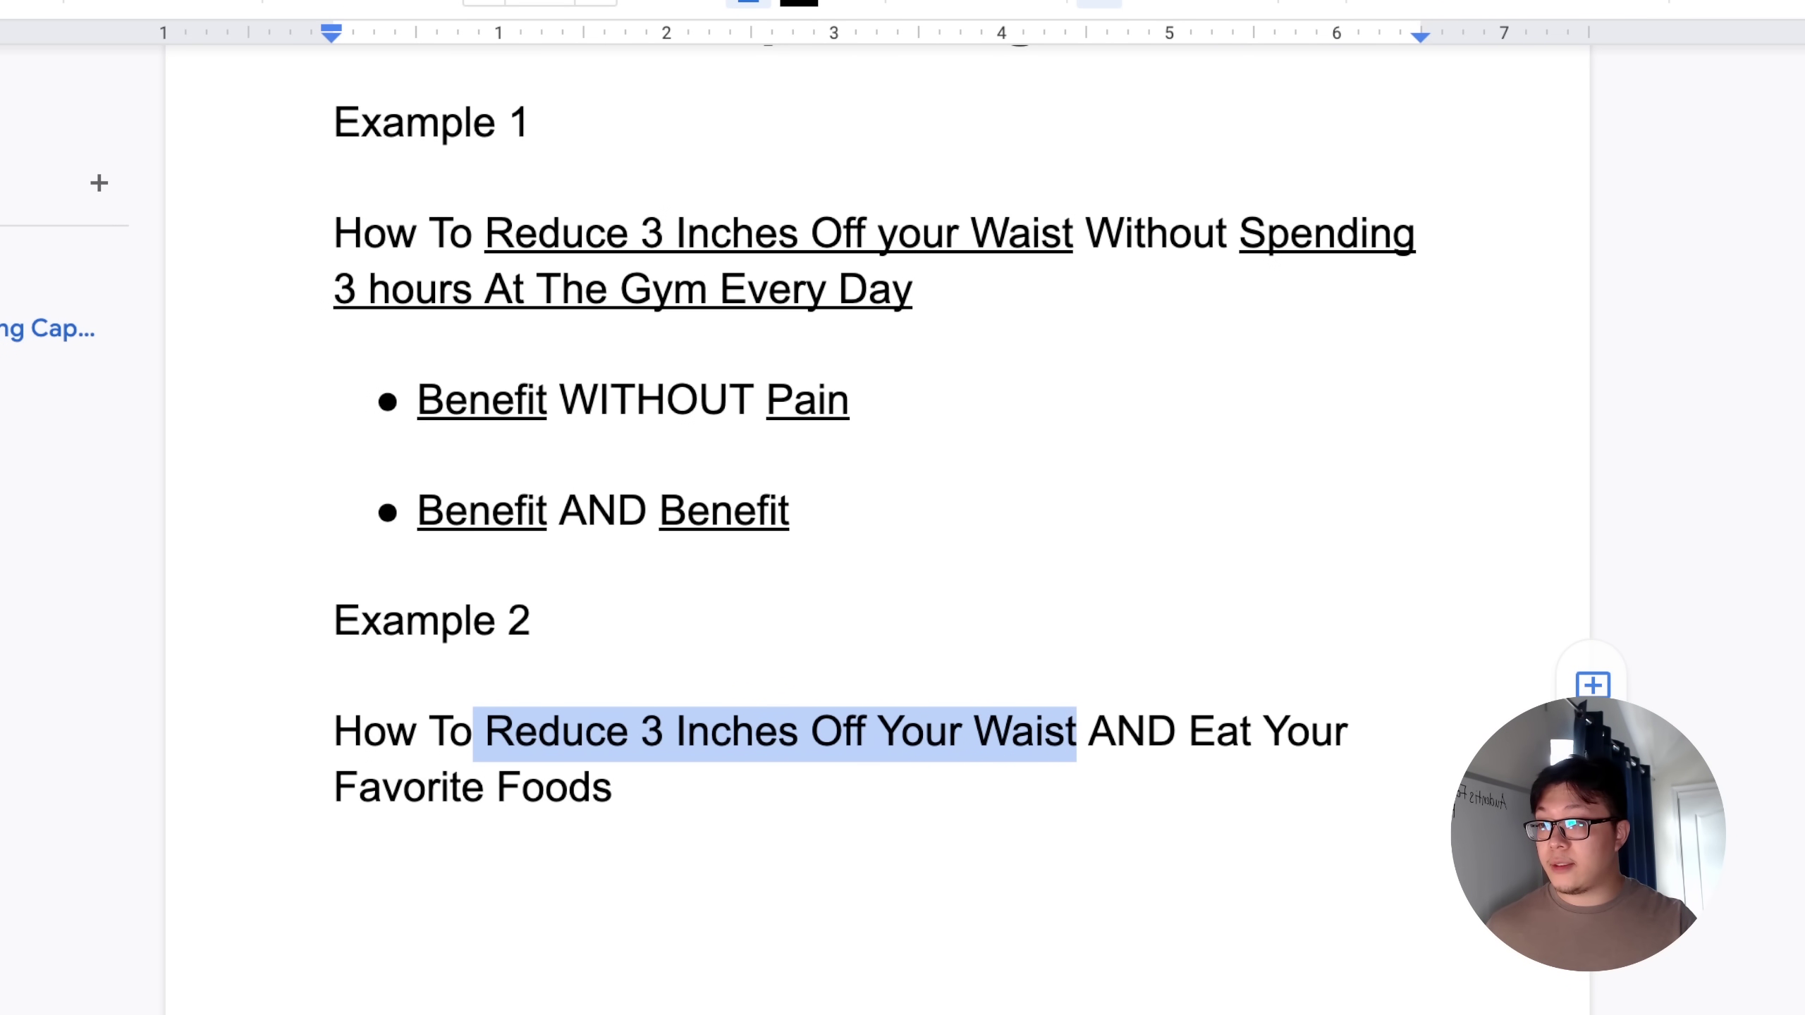
key(ctrl+u)
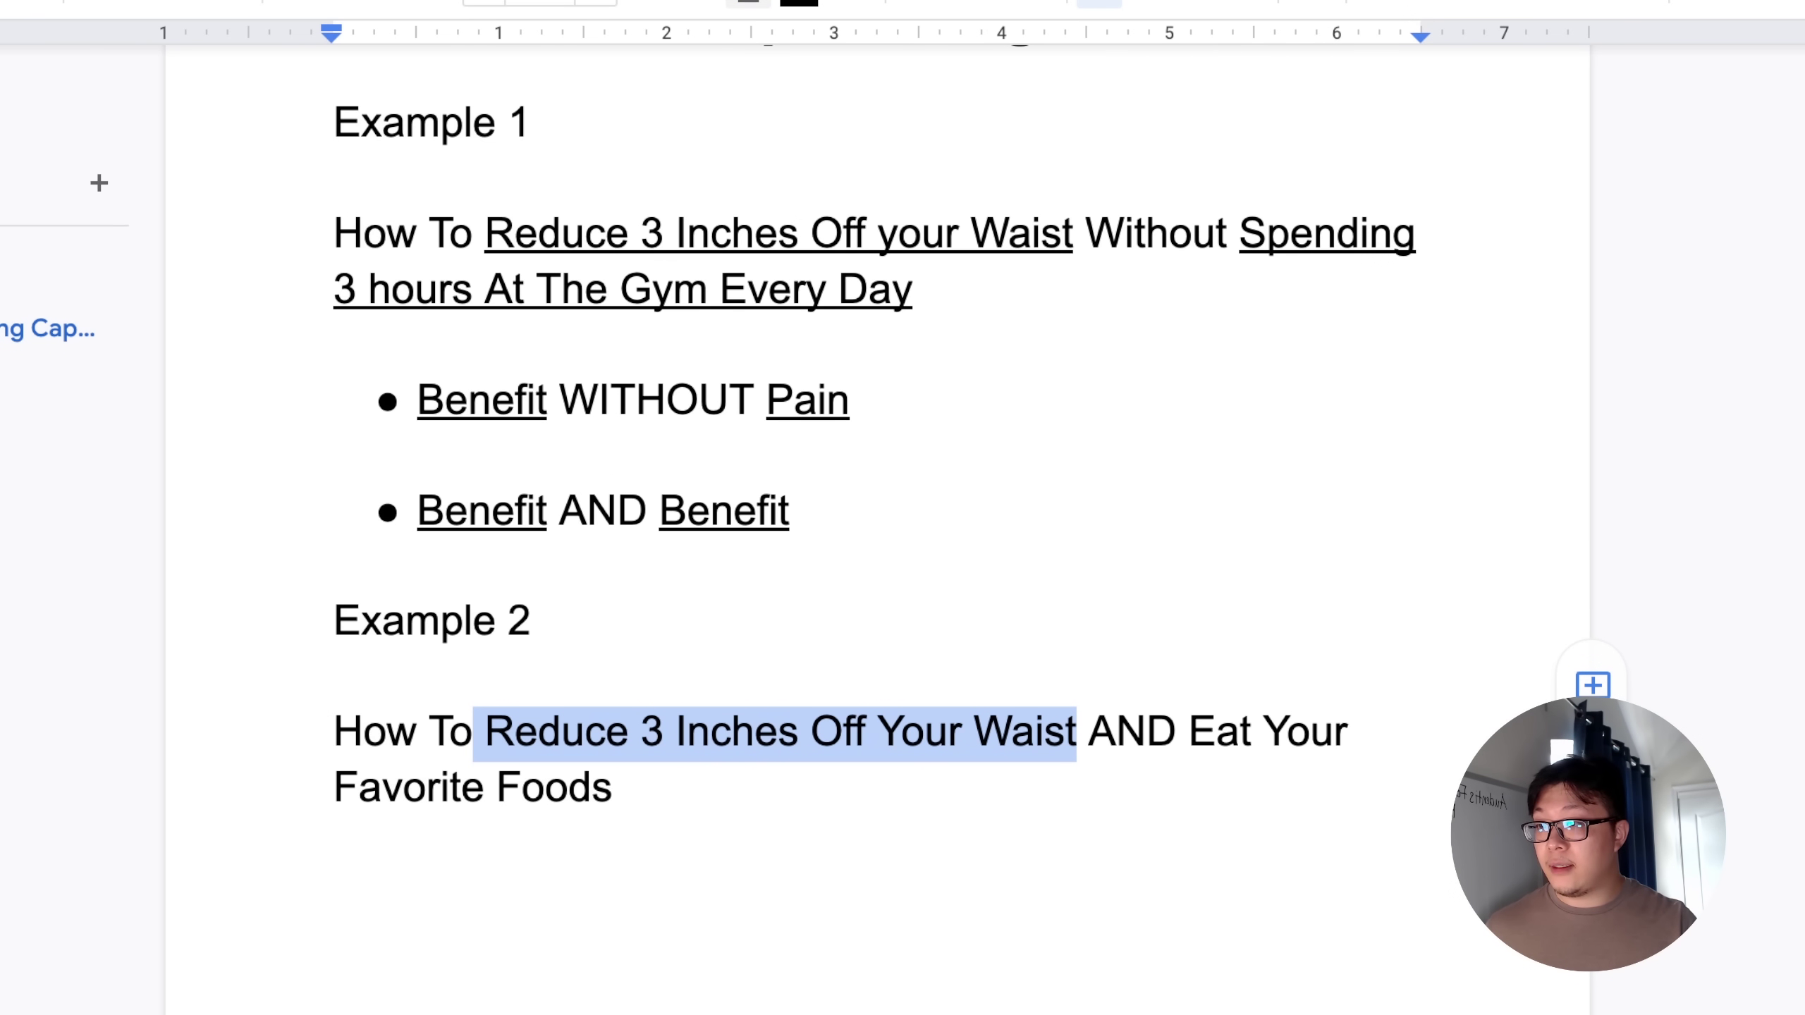
drag(1188, 732, 632, 788)
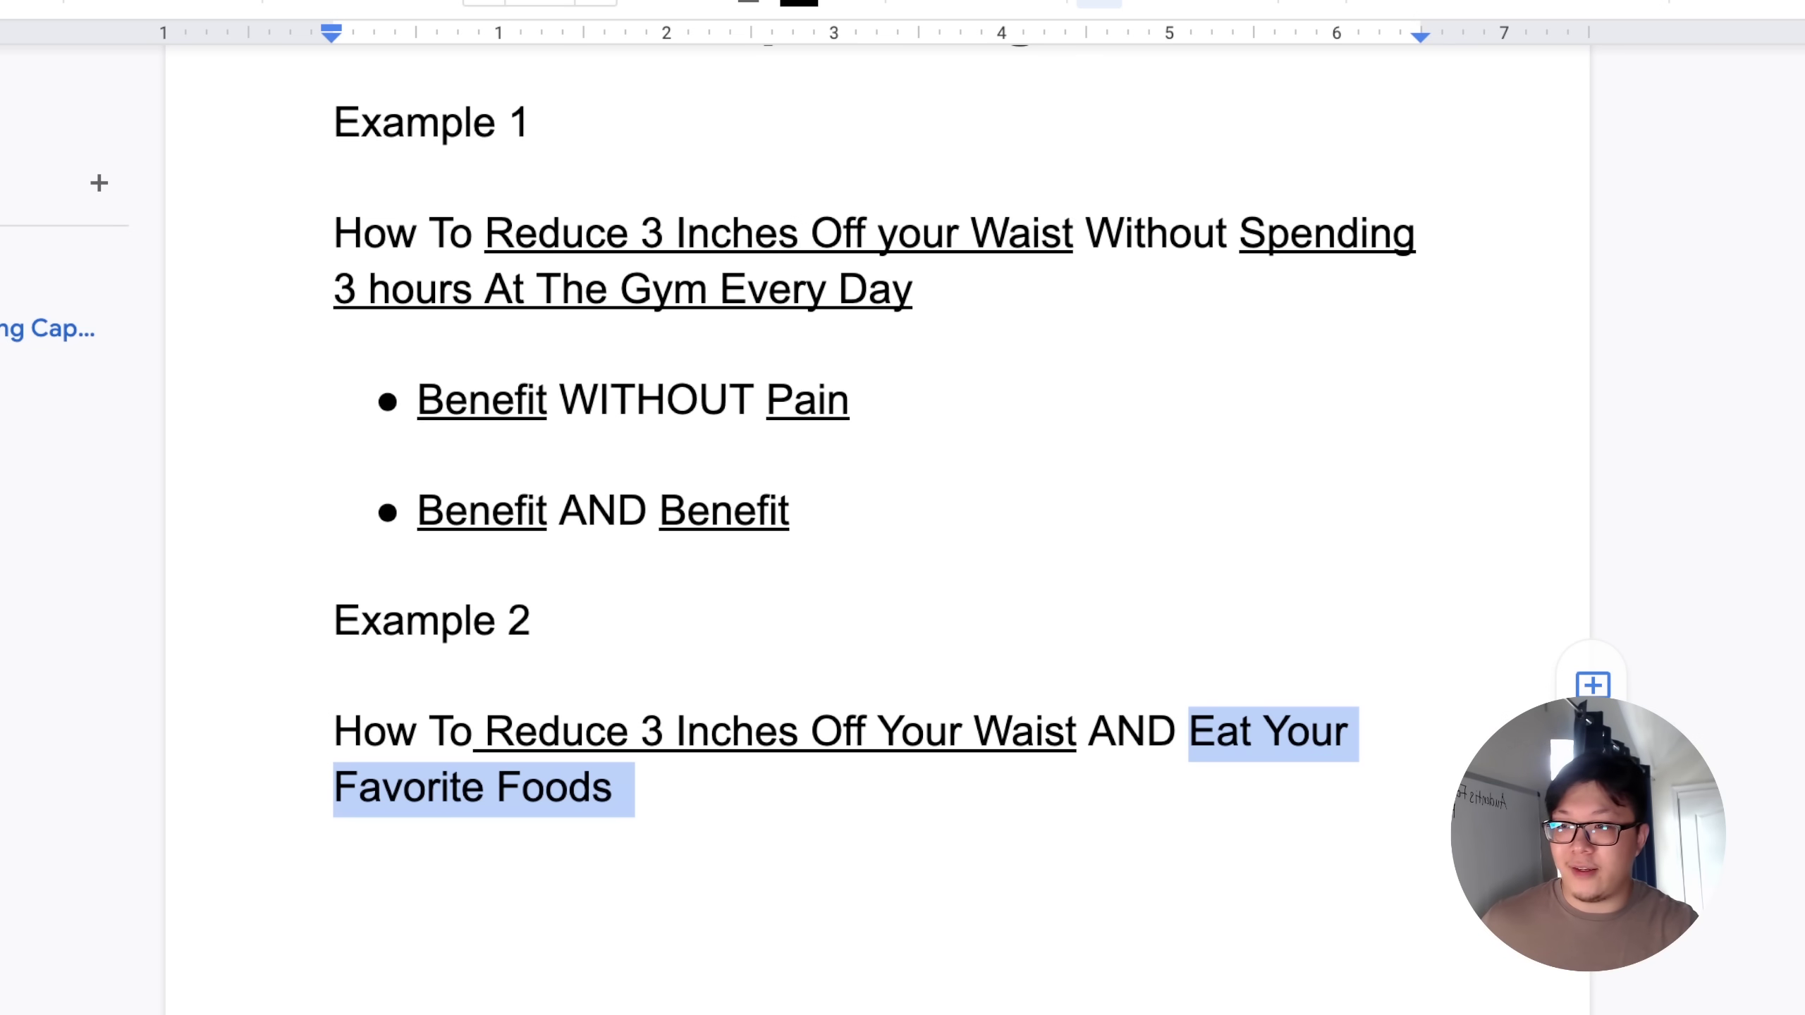
key(ctrl+u)
key(Right)
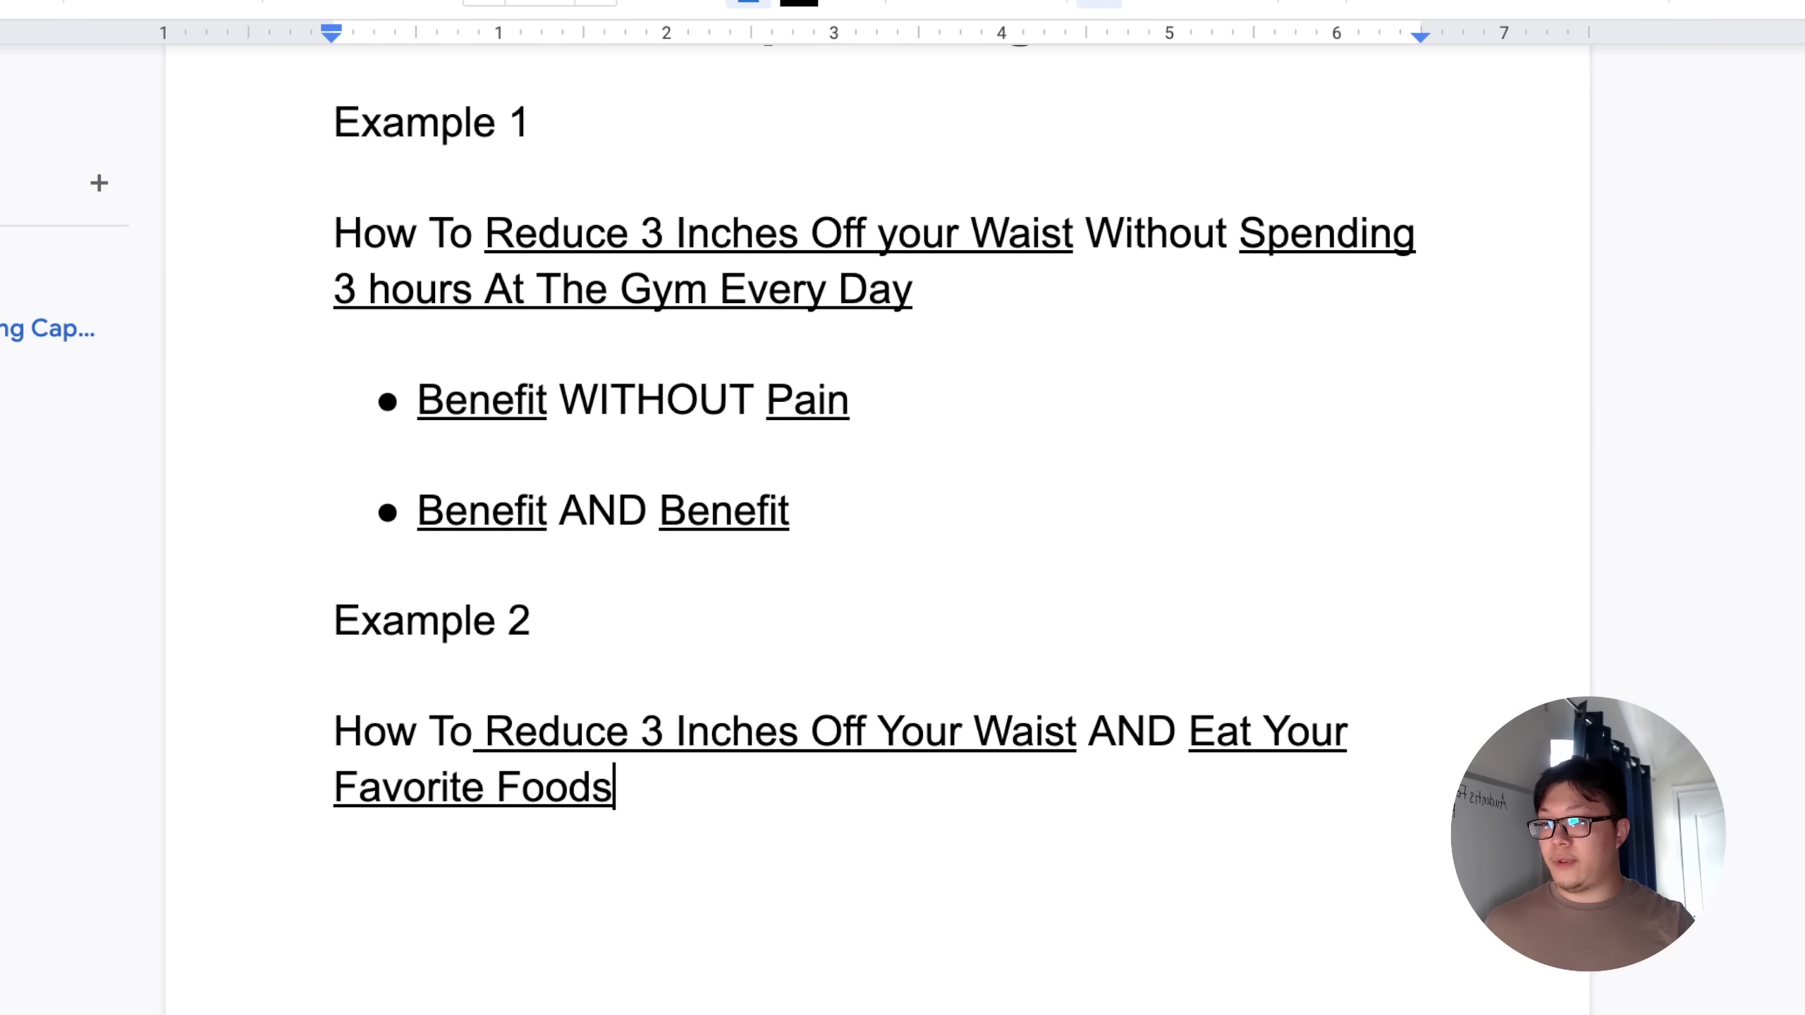
key(Return)
key(Return)
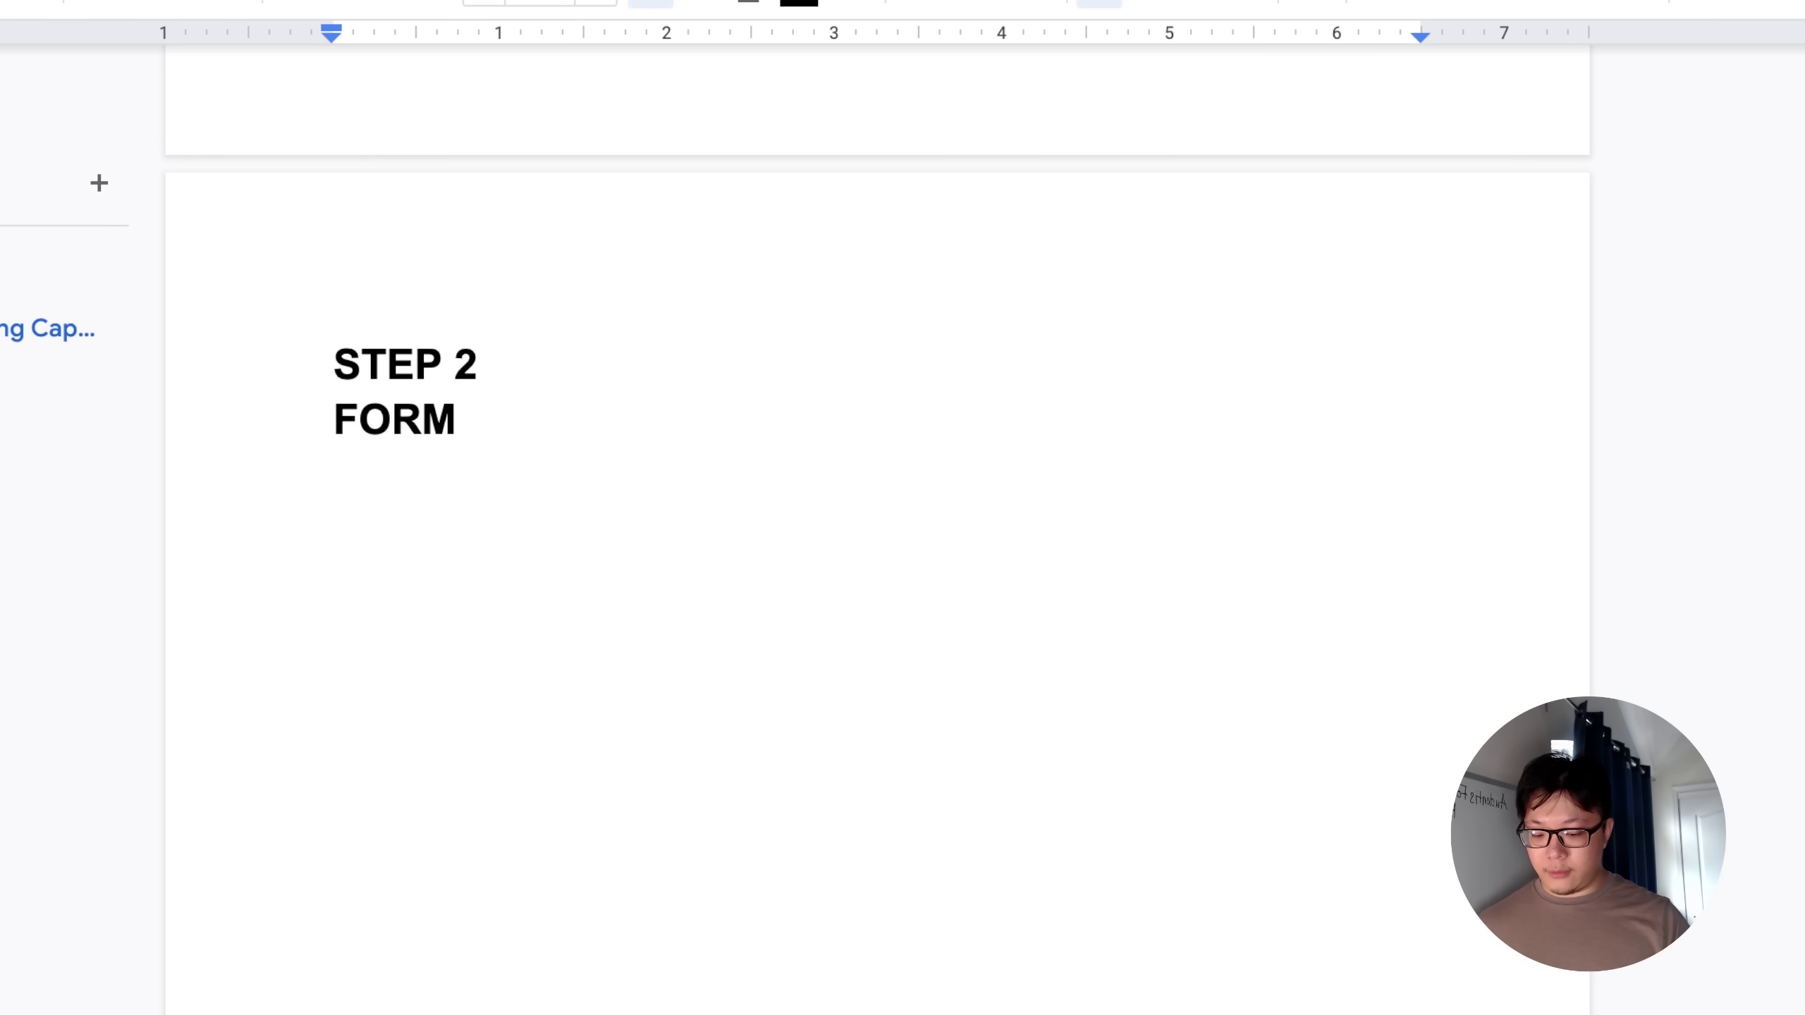
- Add the line "Email form" below the "STEP 2 FORM" heading, leaving a blank line between them
key(Return)
key(Return)
text(Email form)
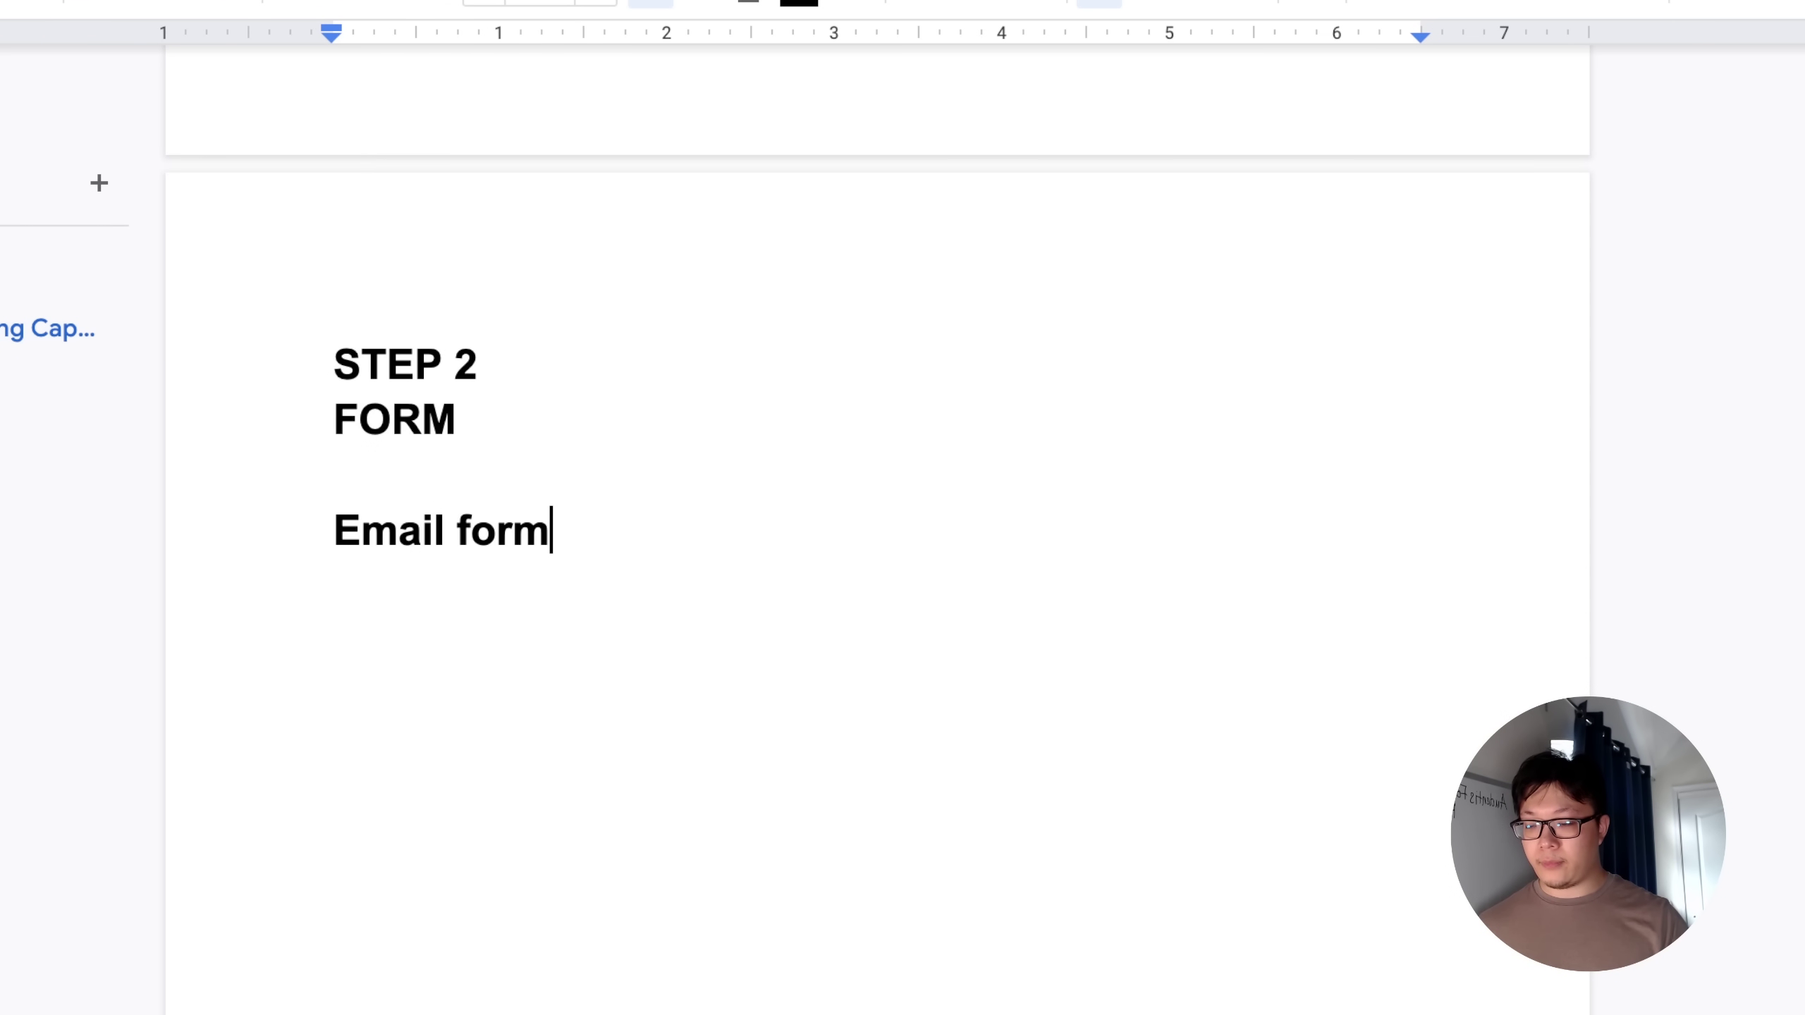
- Add the heading "STEP 3 BUTTON" below the "Email form" line, with "Grab your Fat Melting Training Videos Now!" under it after a blank line
key(Return)
key(Return)
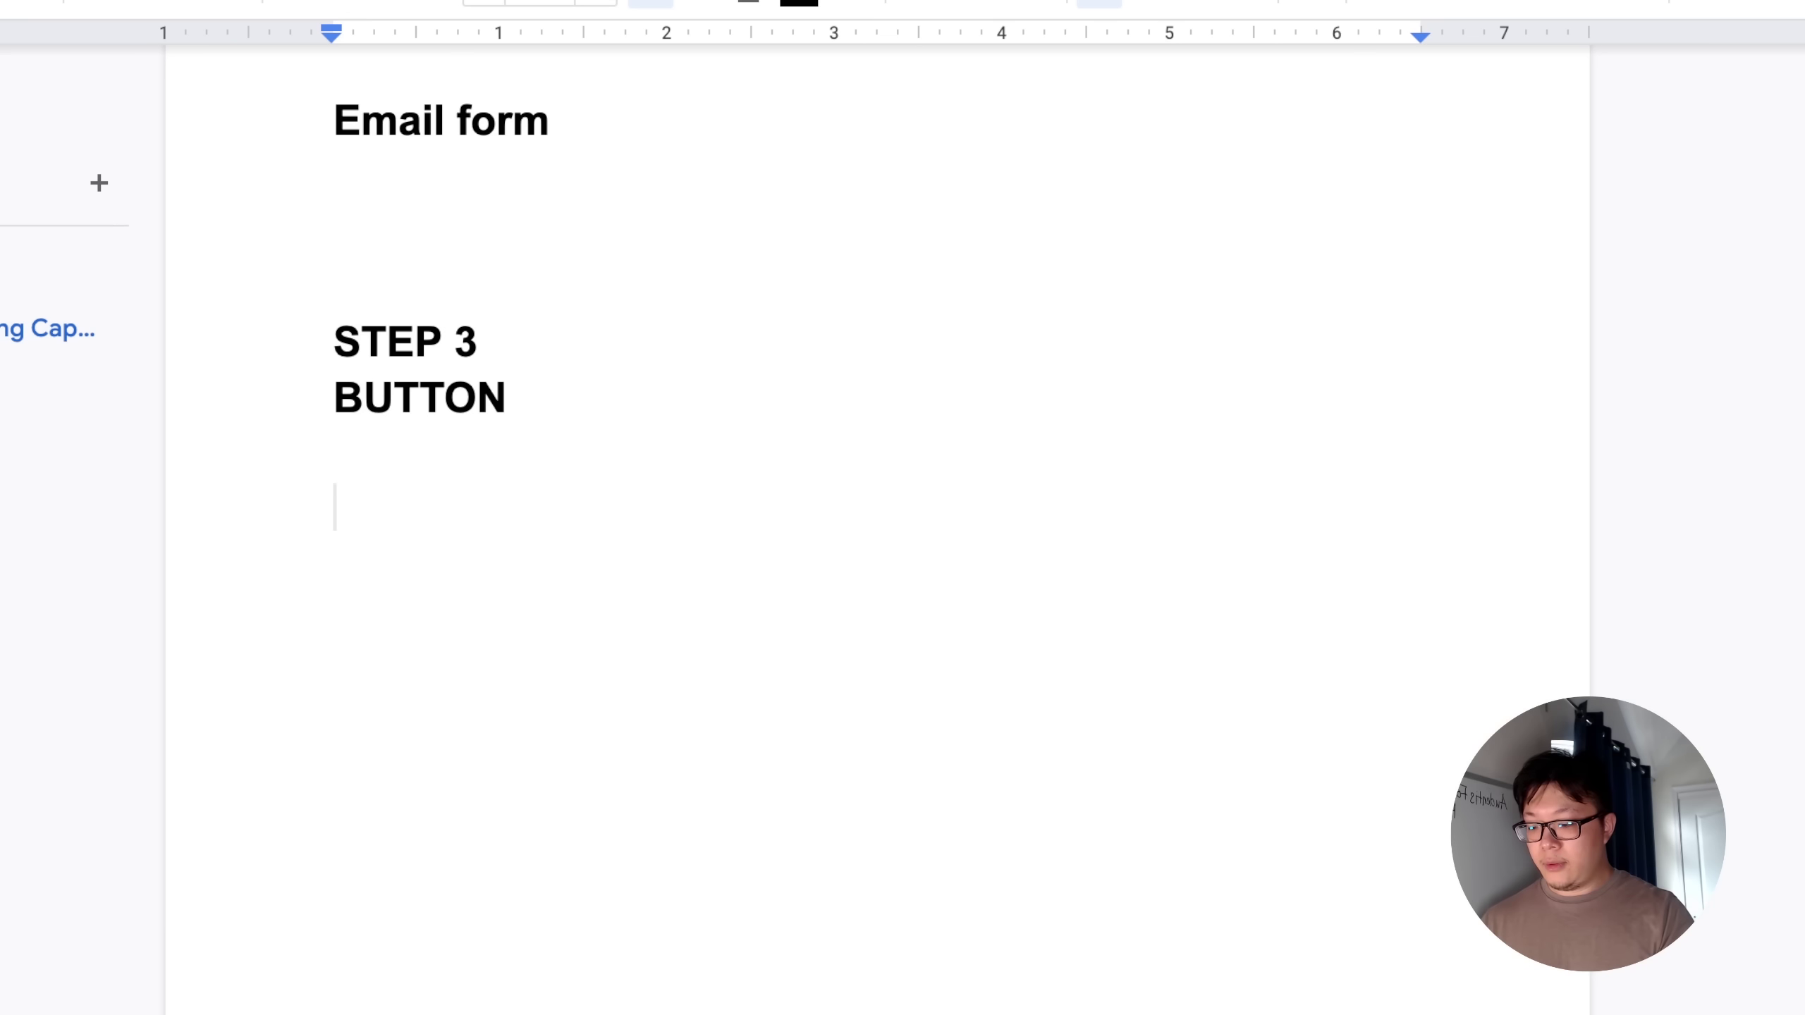
text(Grab your F)
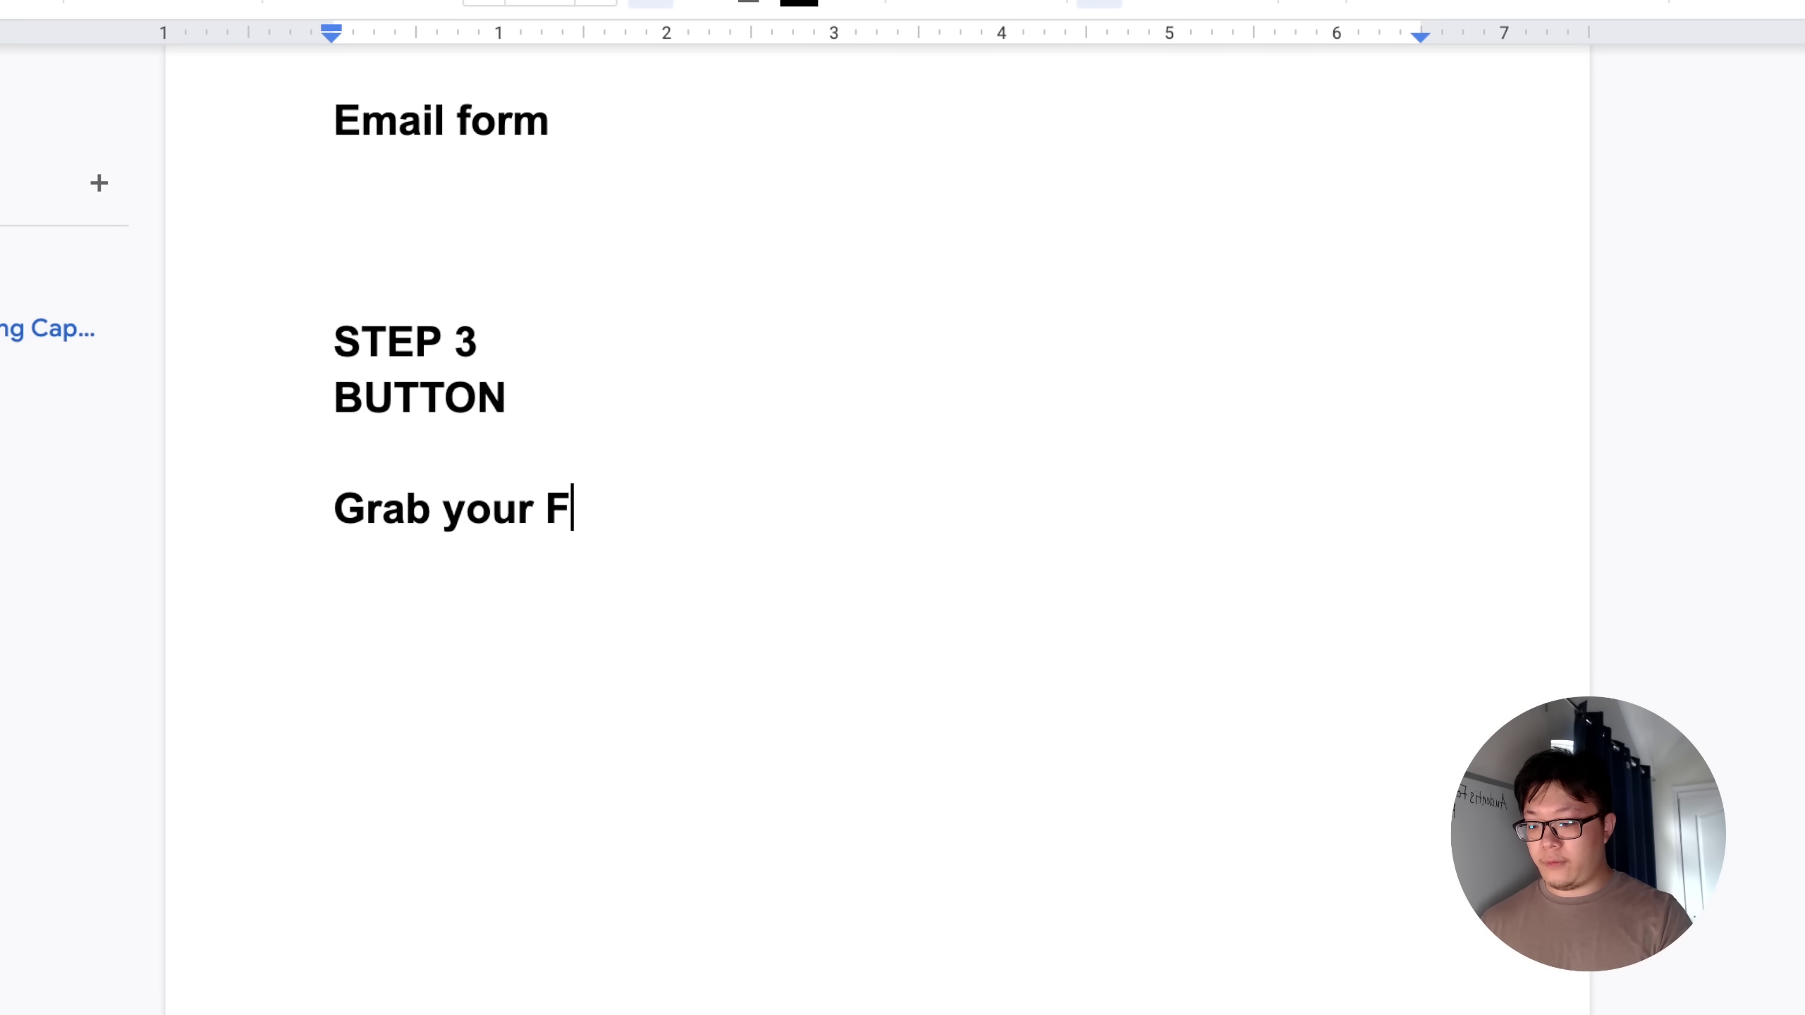
text(at M)
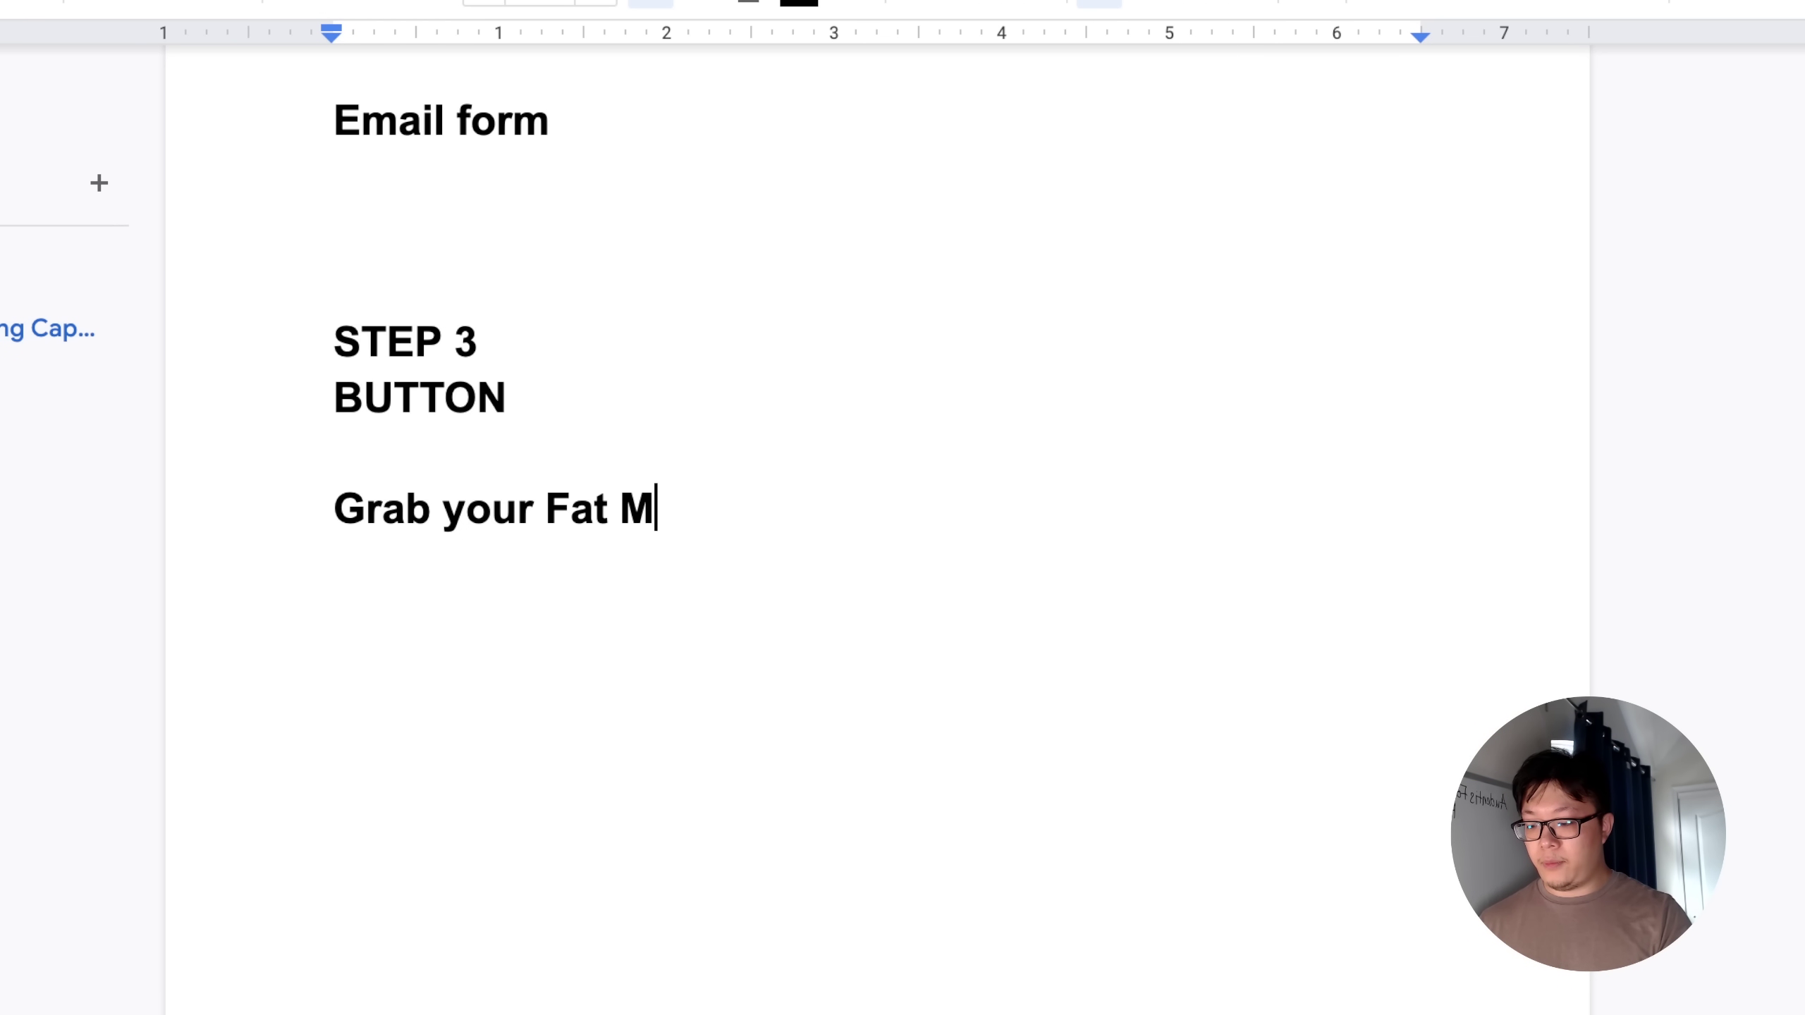
text(elting Traini)
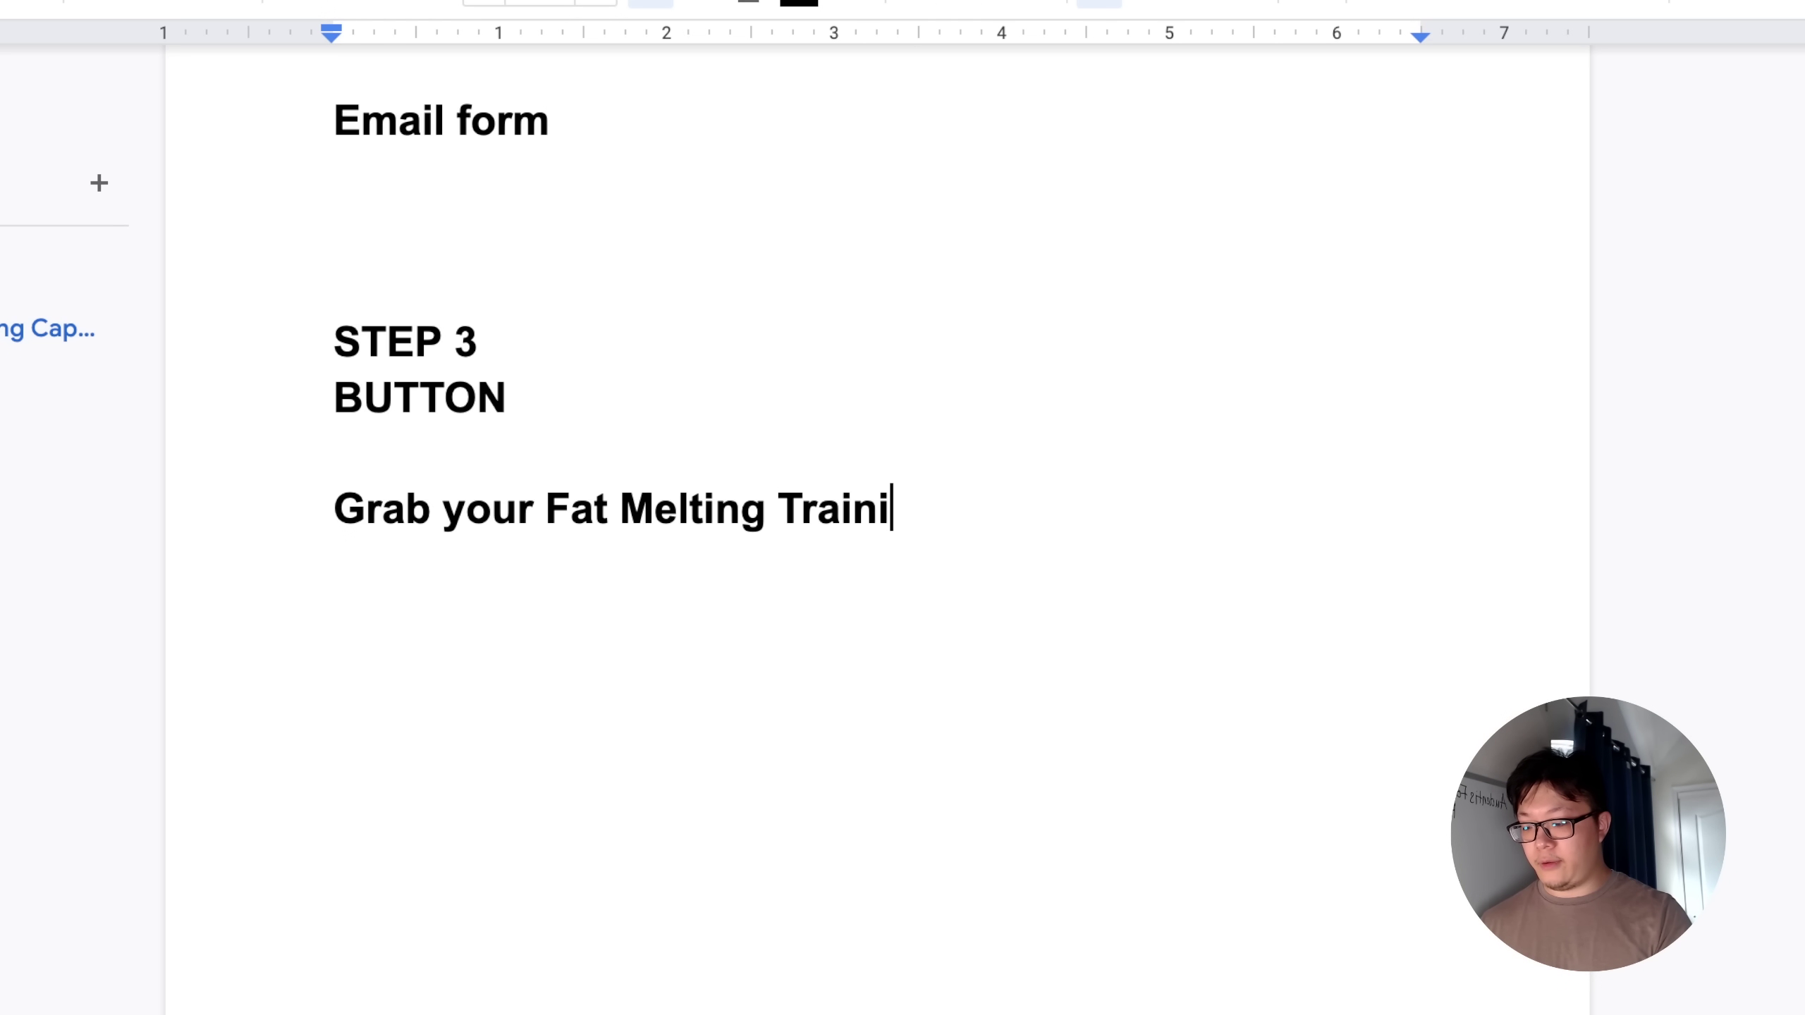
text(ng Videos Now!)
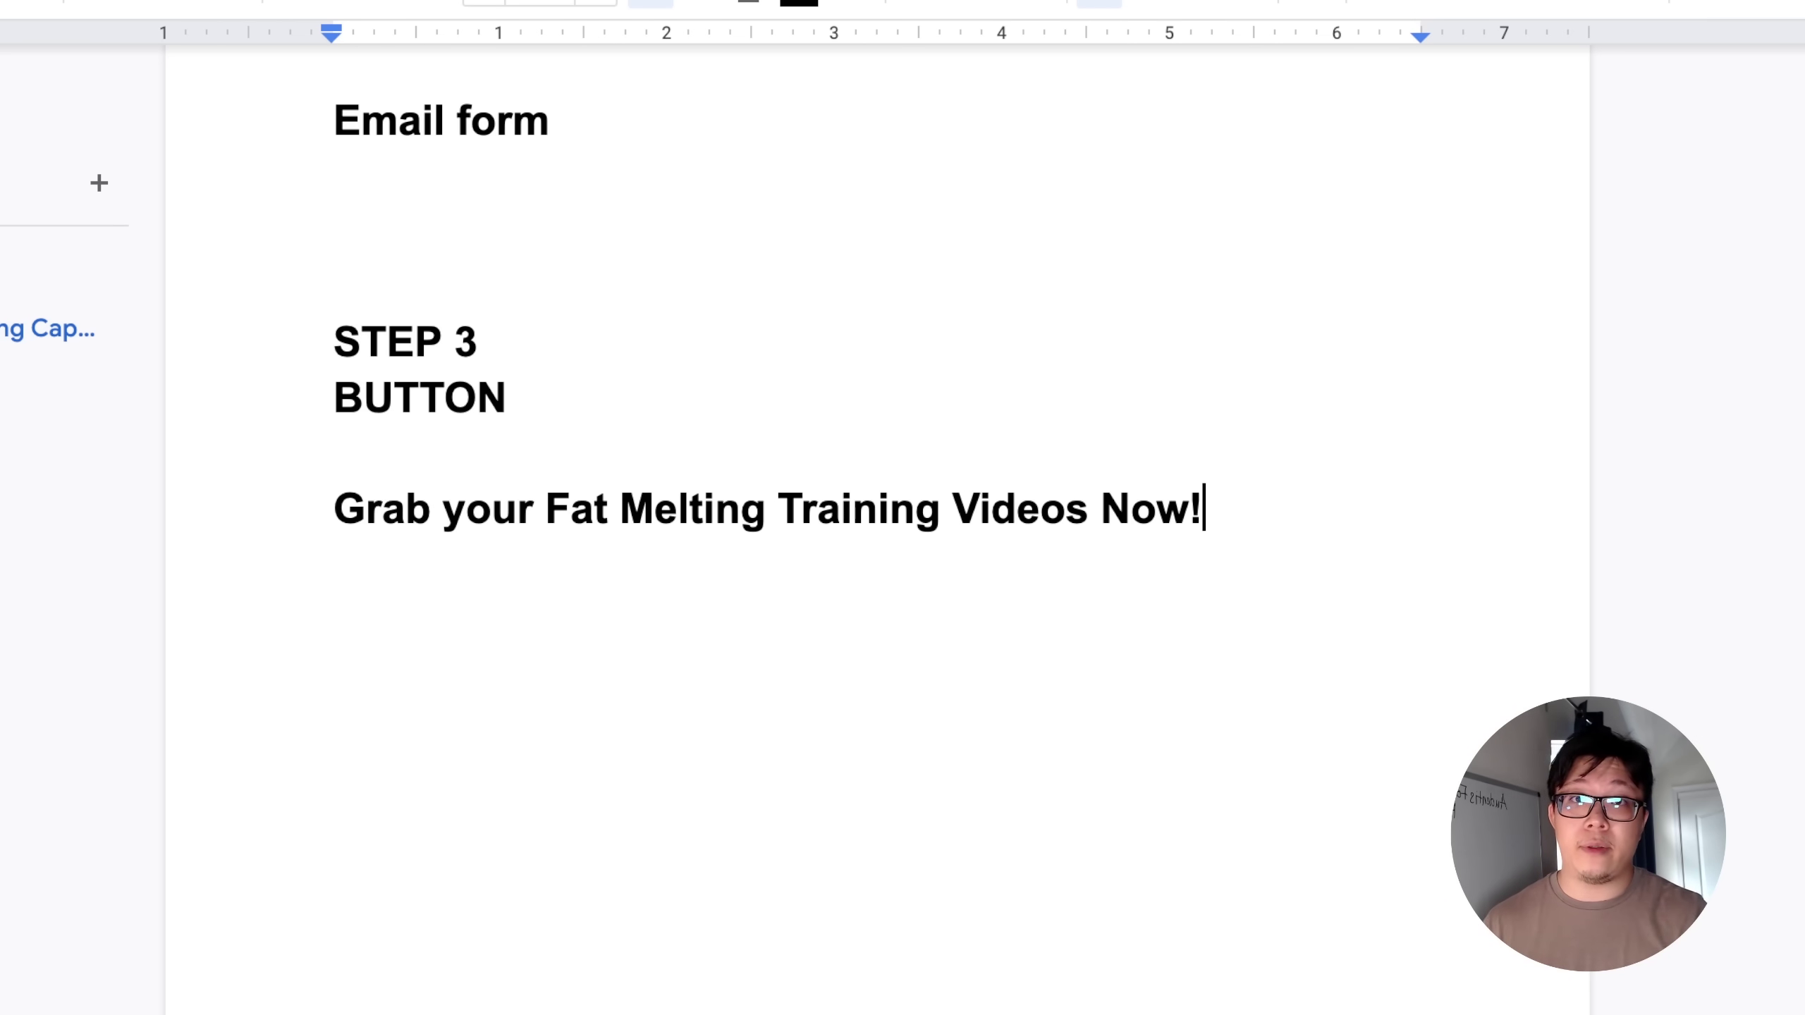
- Review the HOOK section of the guide, including both example headlines and the benefit/pain formulas
scroll(877, 498, up, 5)
scroll(877, 498, up, 15)
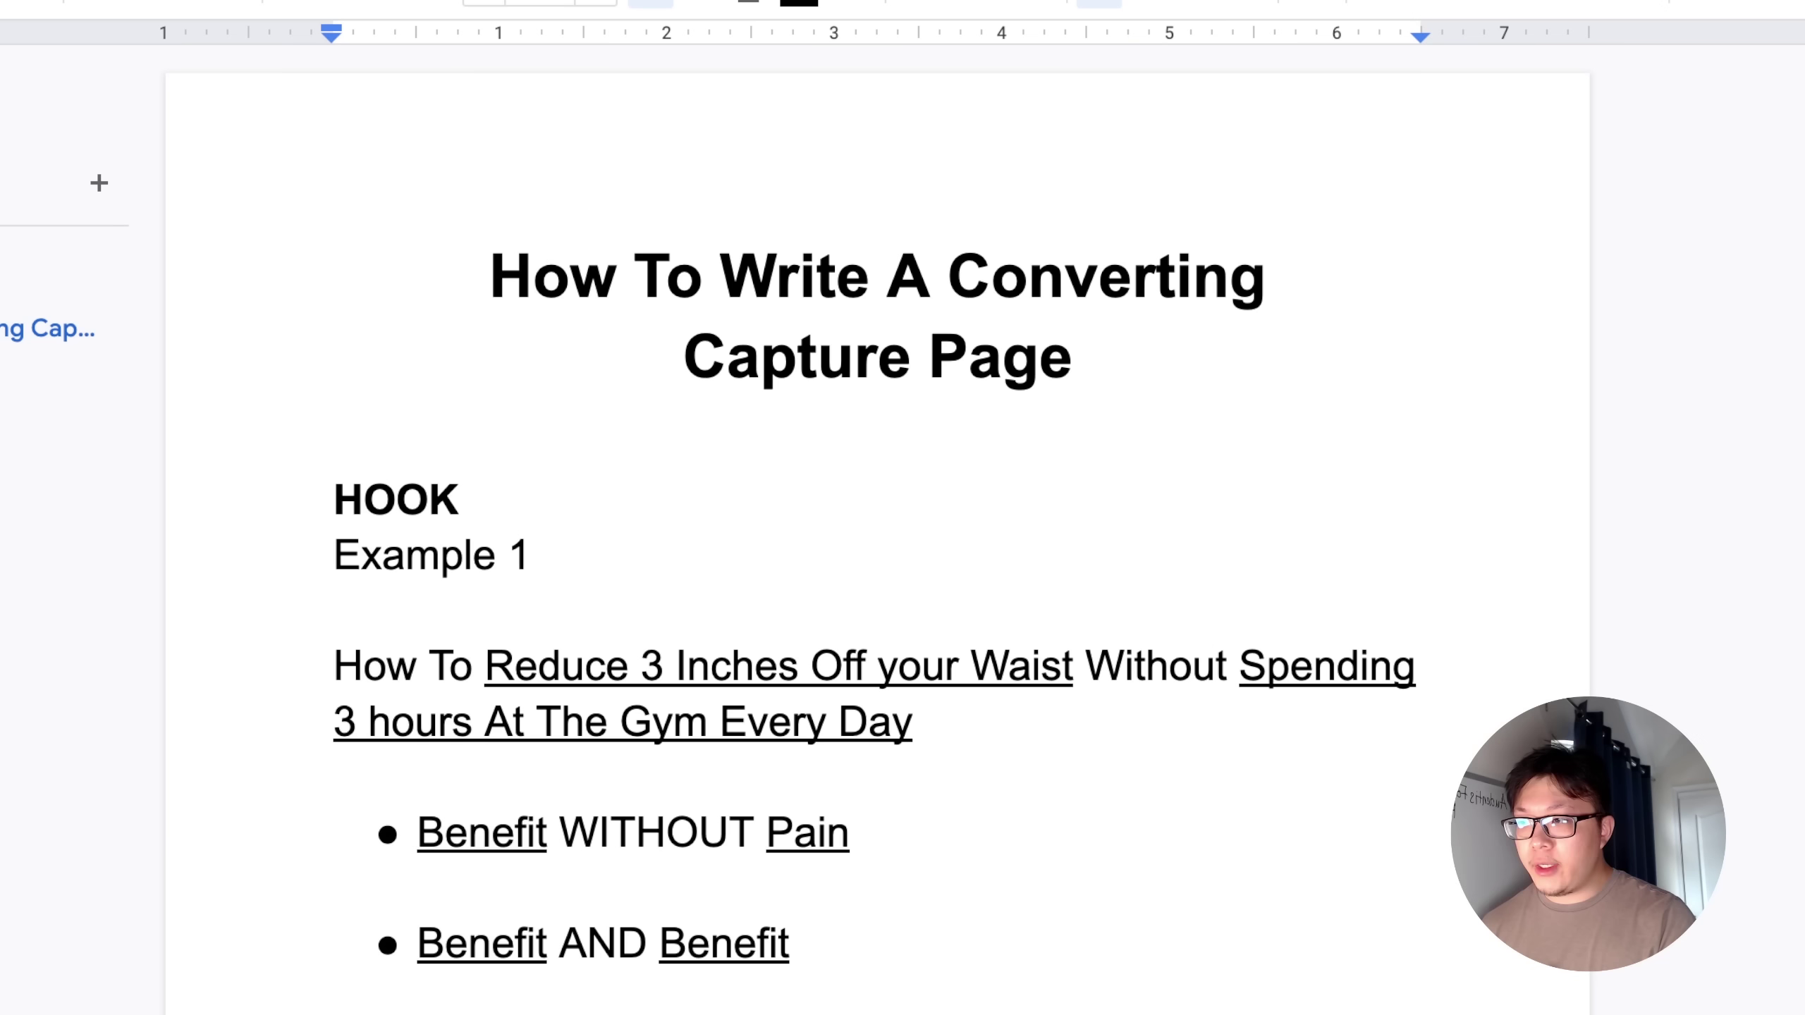
scroll(877, 540, down, 4)
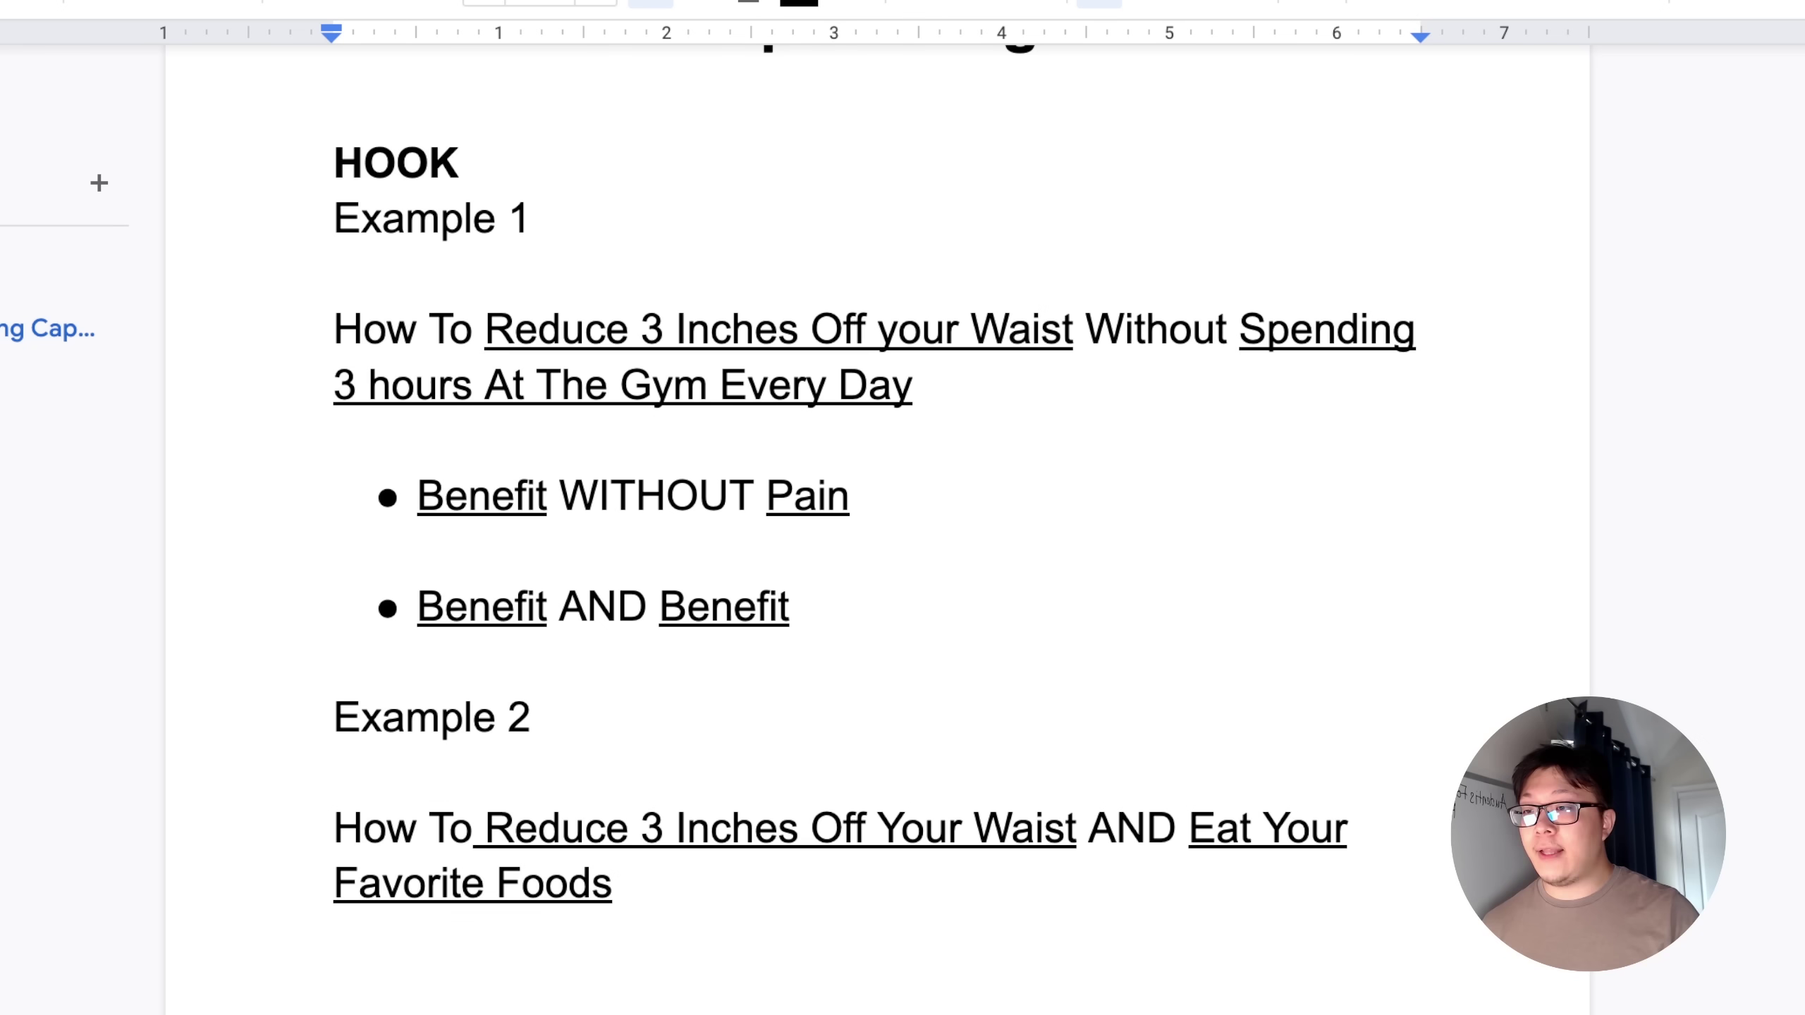
scroll(876, 476, down, 2)
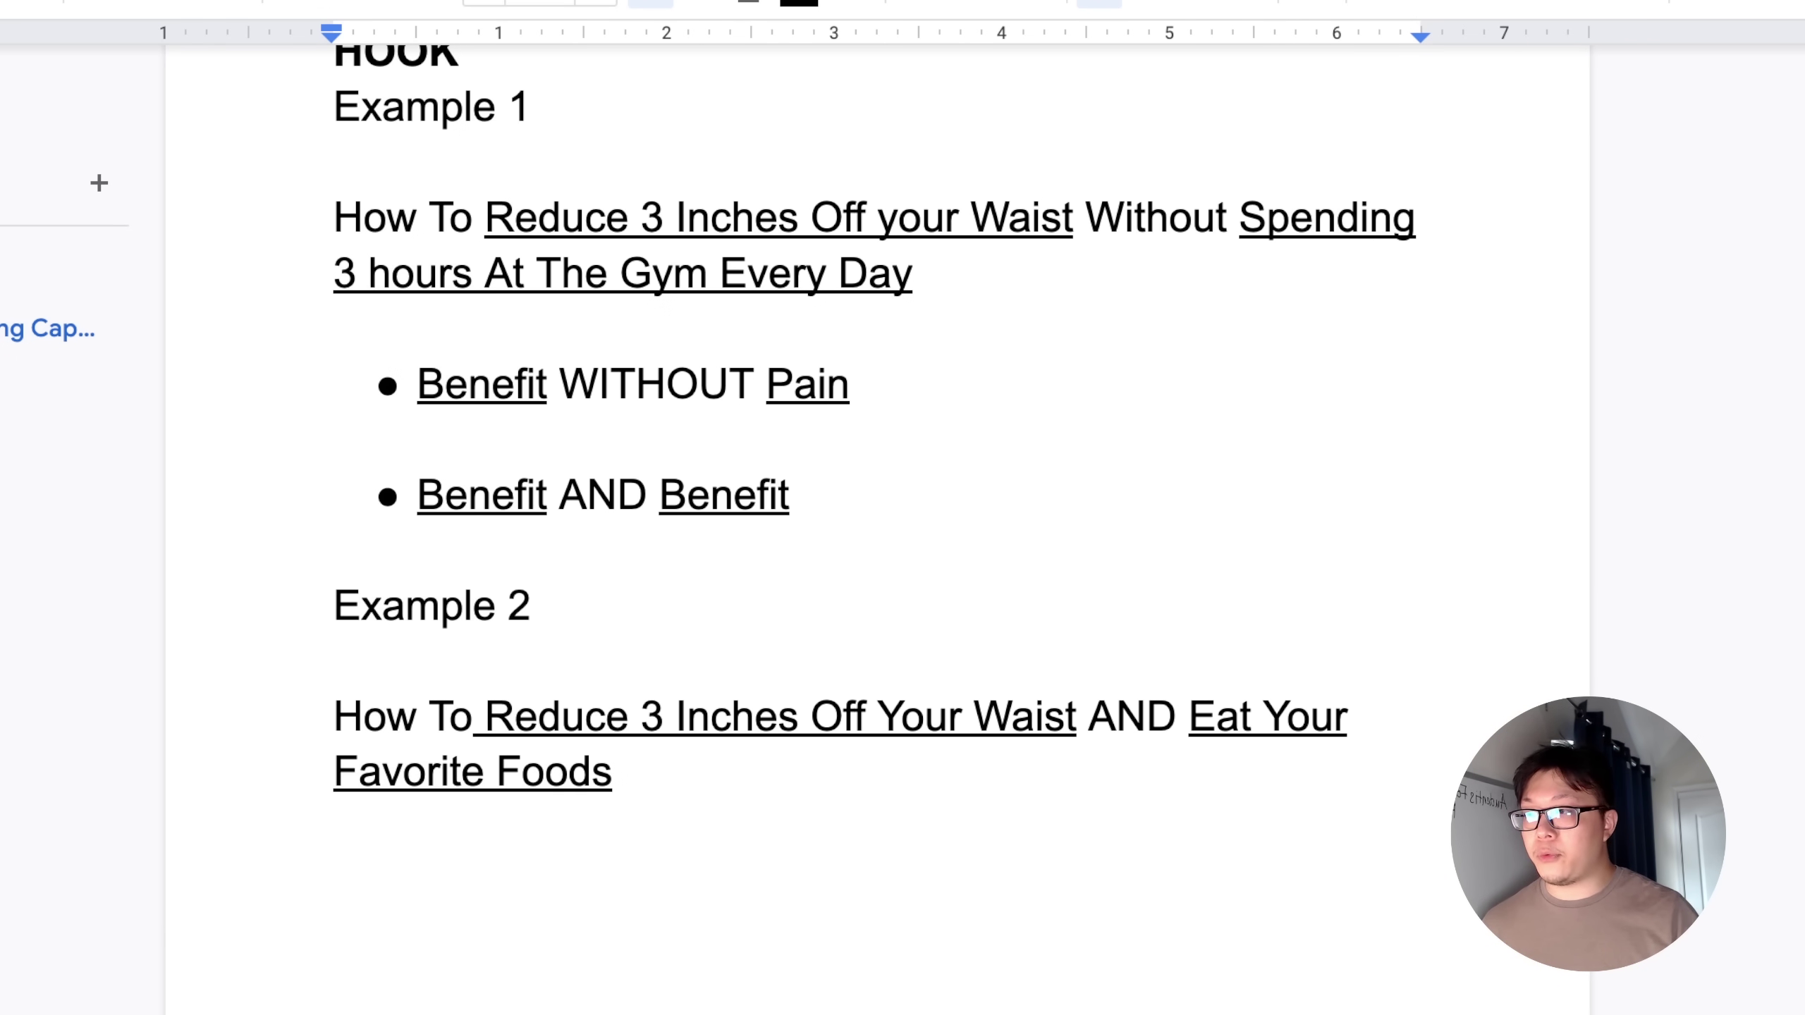
scroll(877, 497, down, 1)
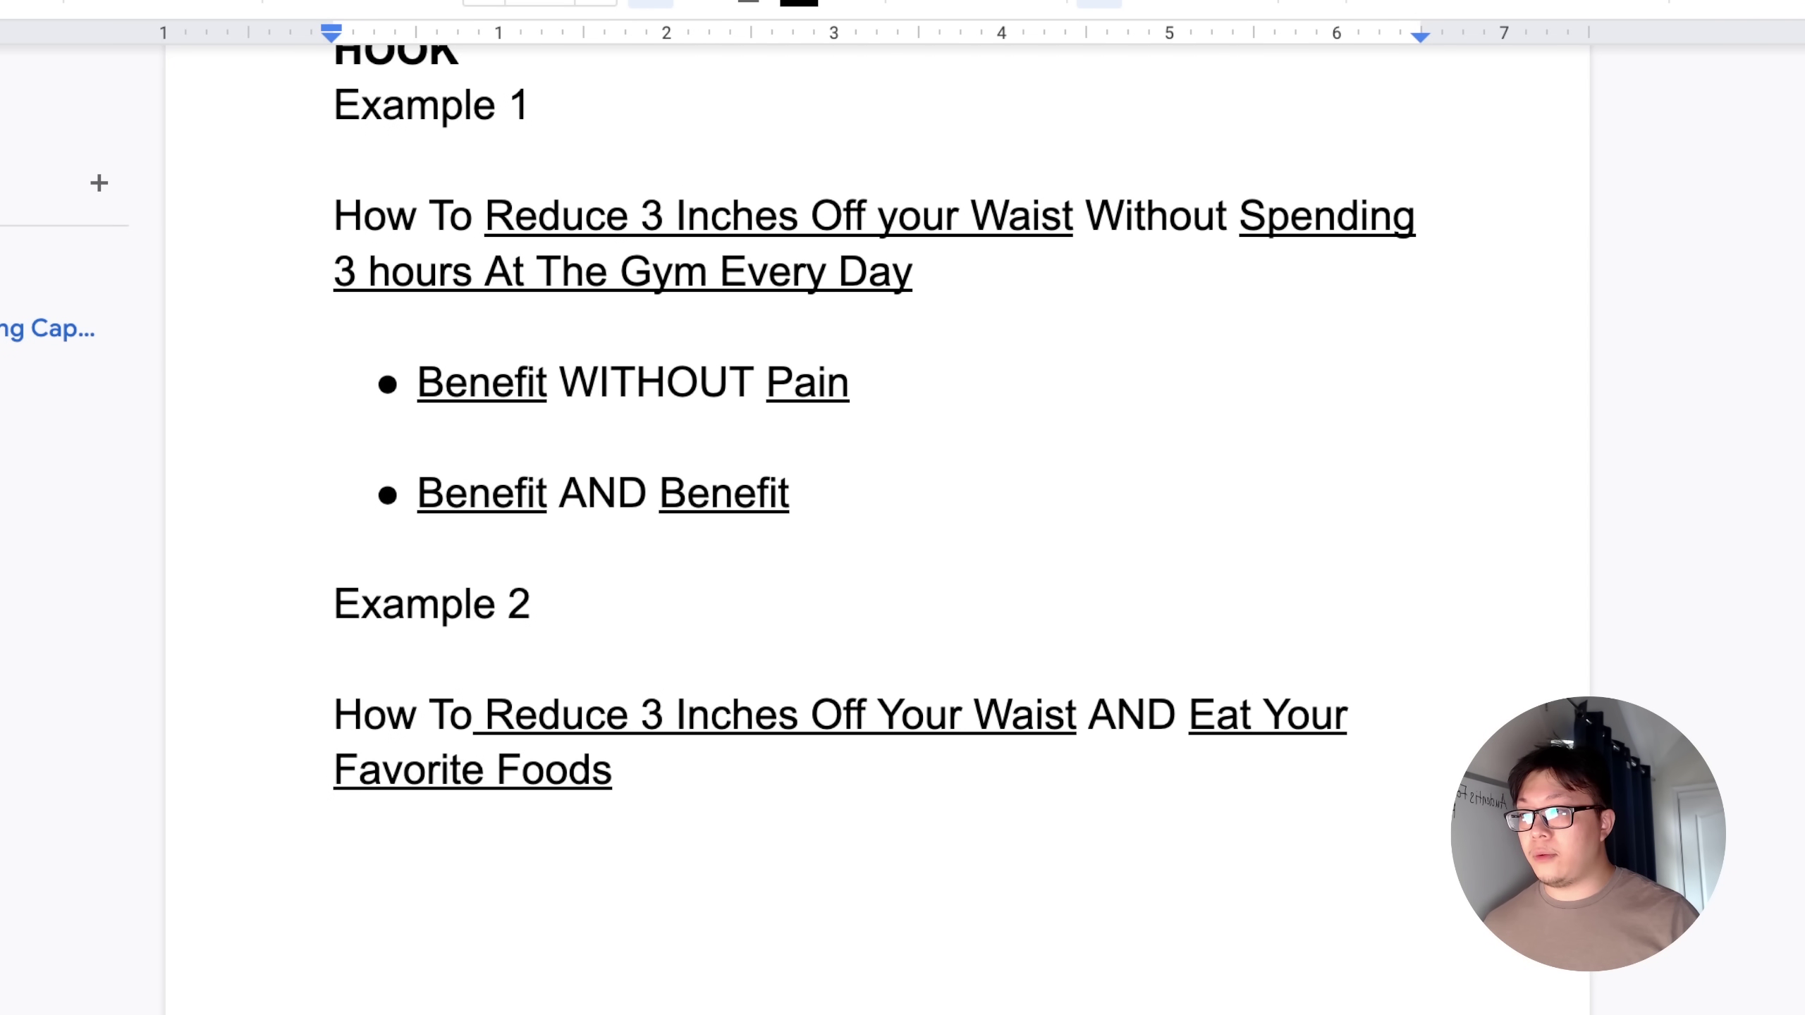
scroll(878, 498, down, 2)
scroll(878, 497, up, 3)
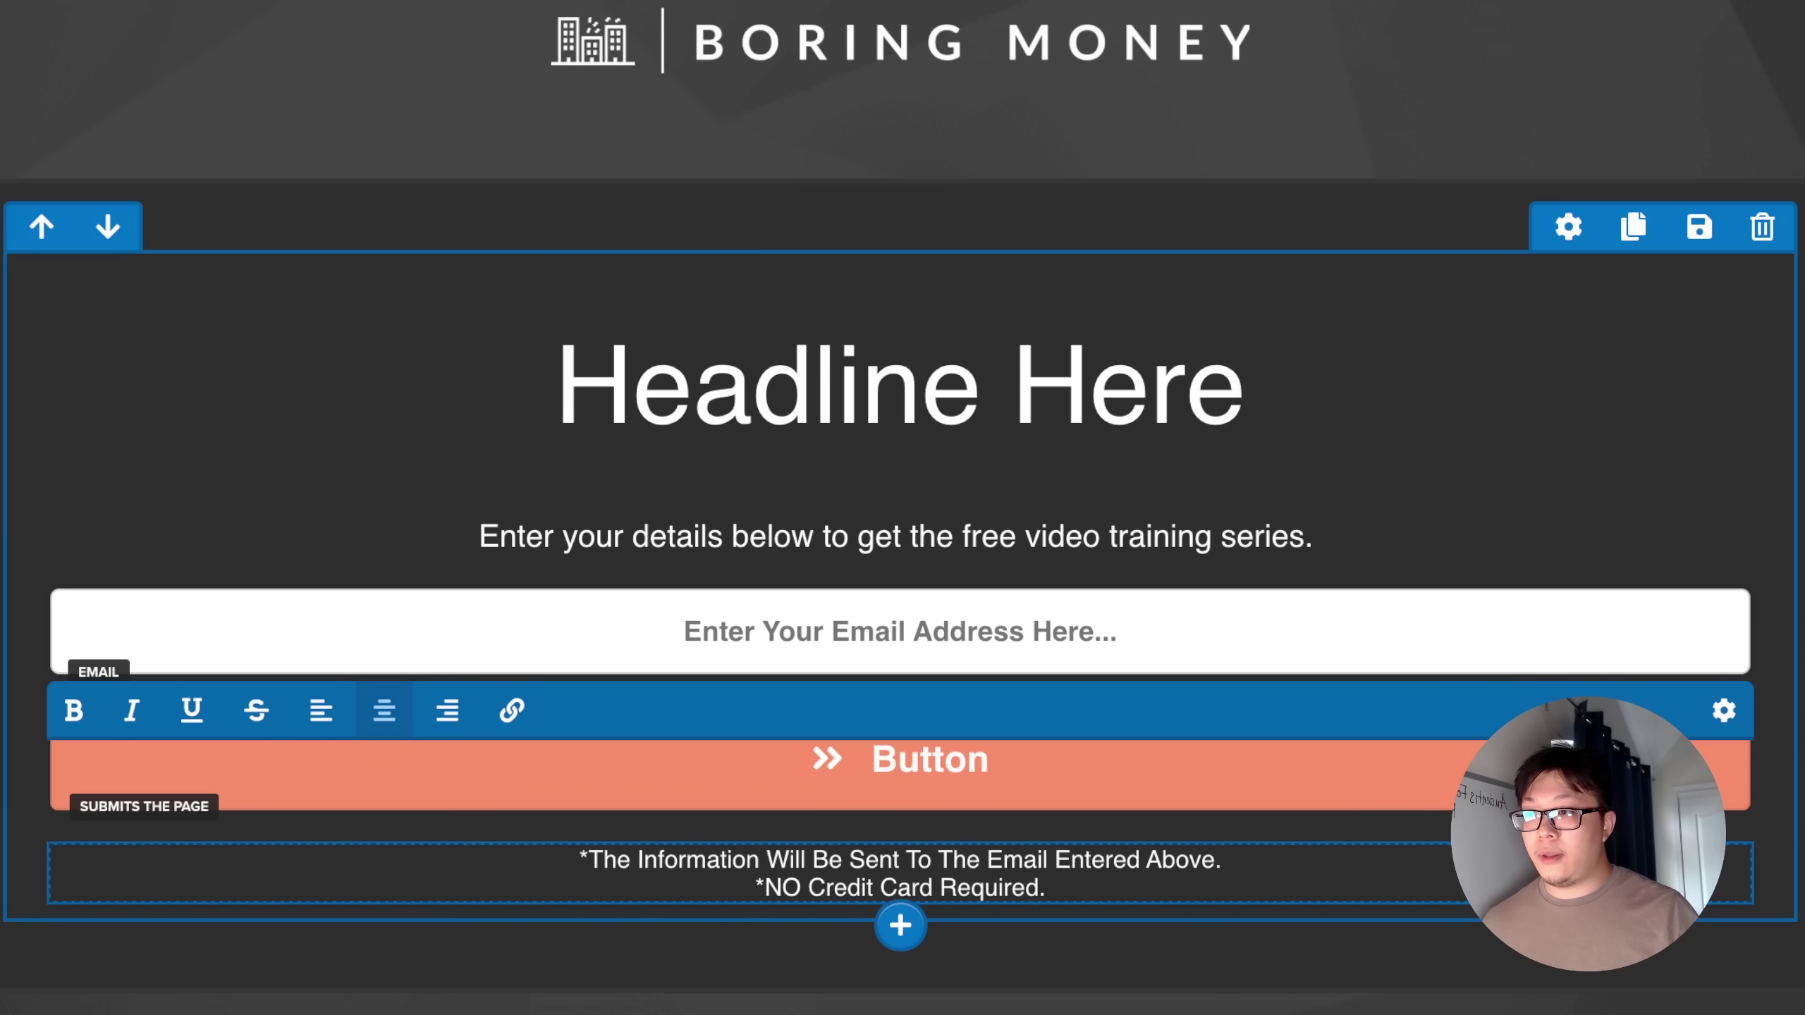
- Copy the Example 1 headline from the guide and use it to replace "Headline Here" in the capture page editor, without a trailing blank line
click(1089, 385)
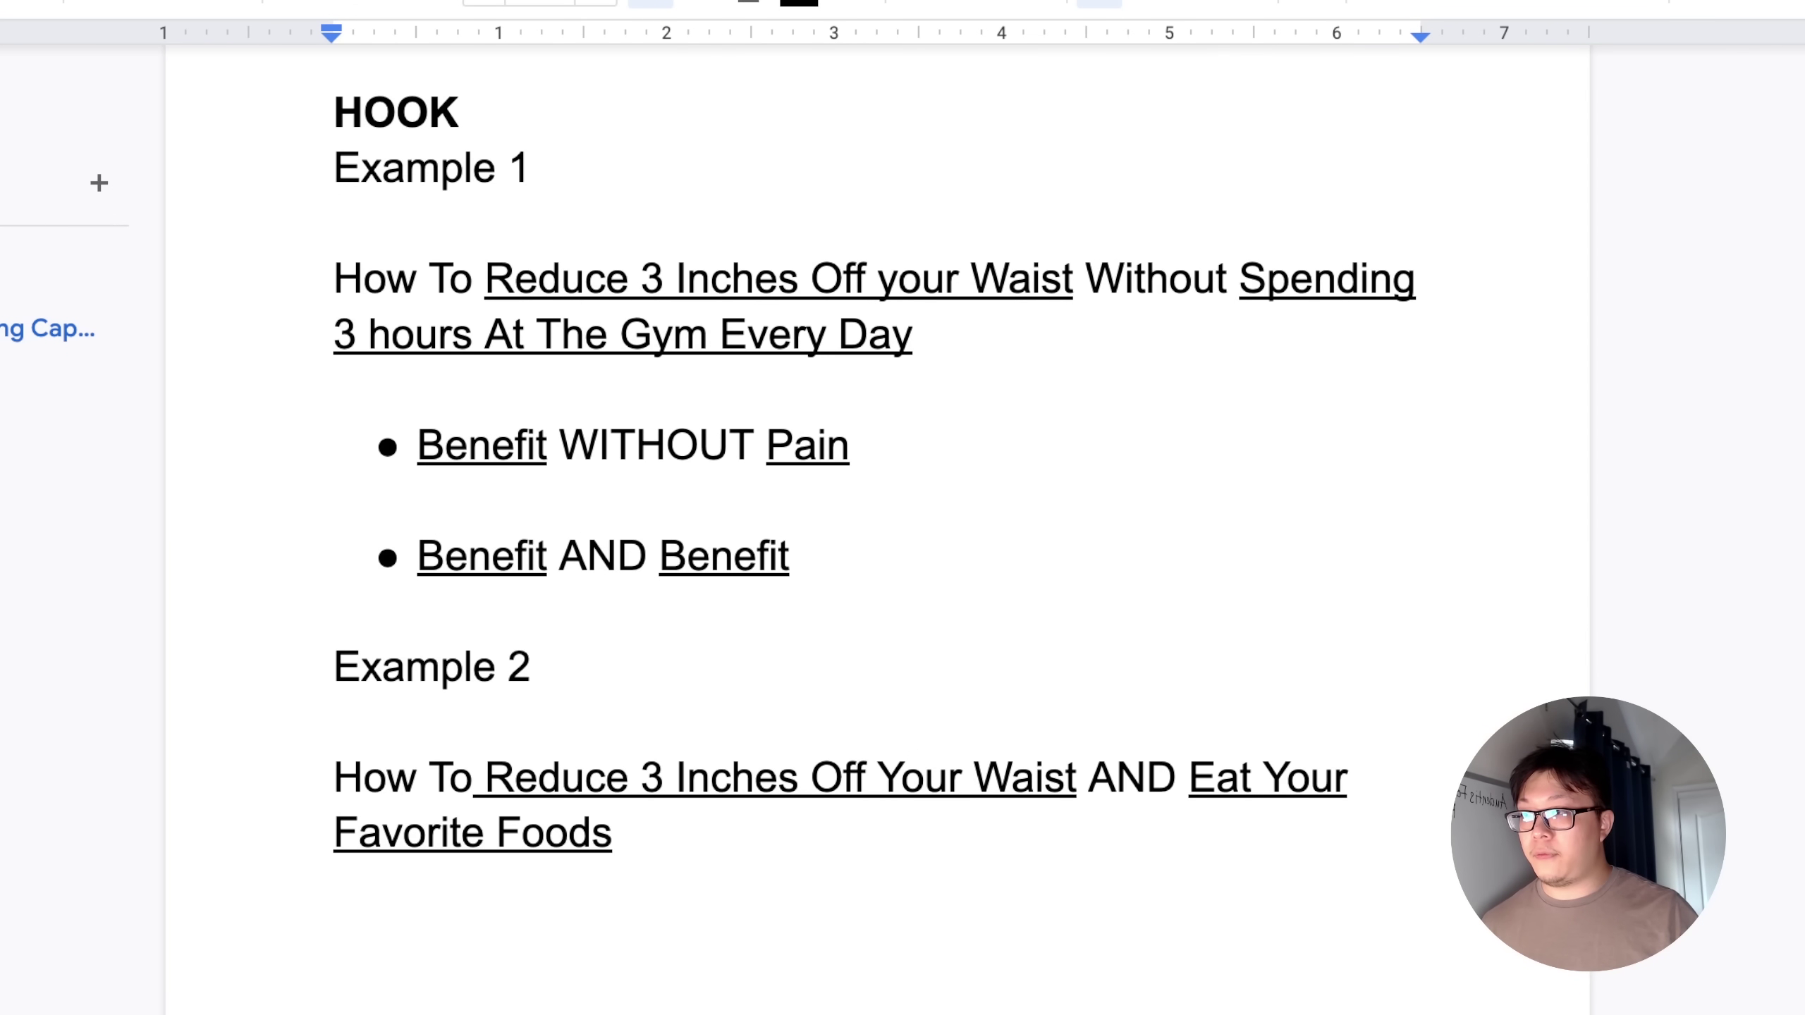
scroll(876, 489, up, 1)
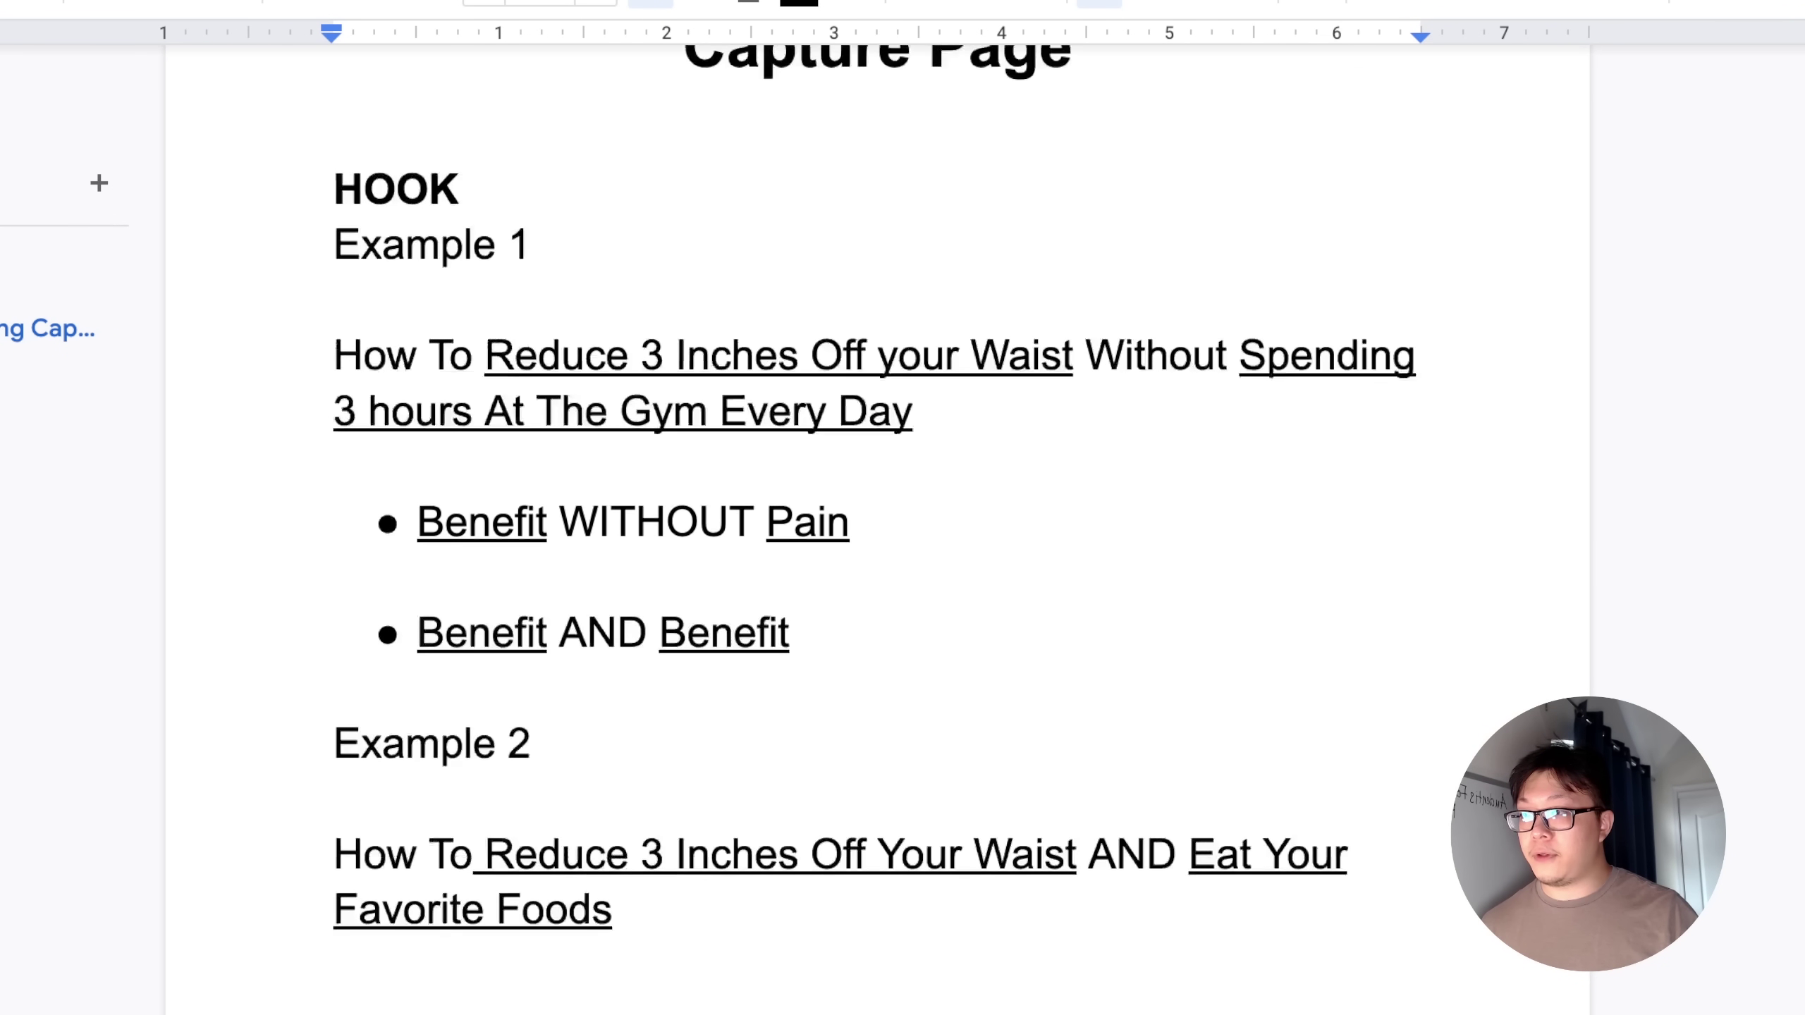
drag(334, 360, 935, 417)
key(ctrl+c)
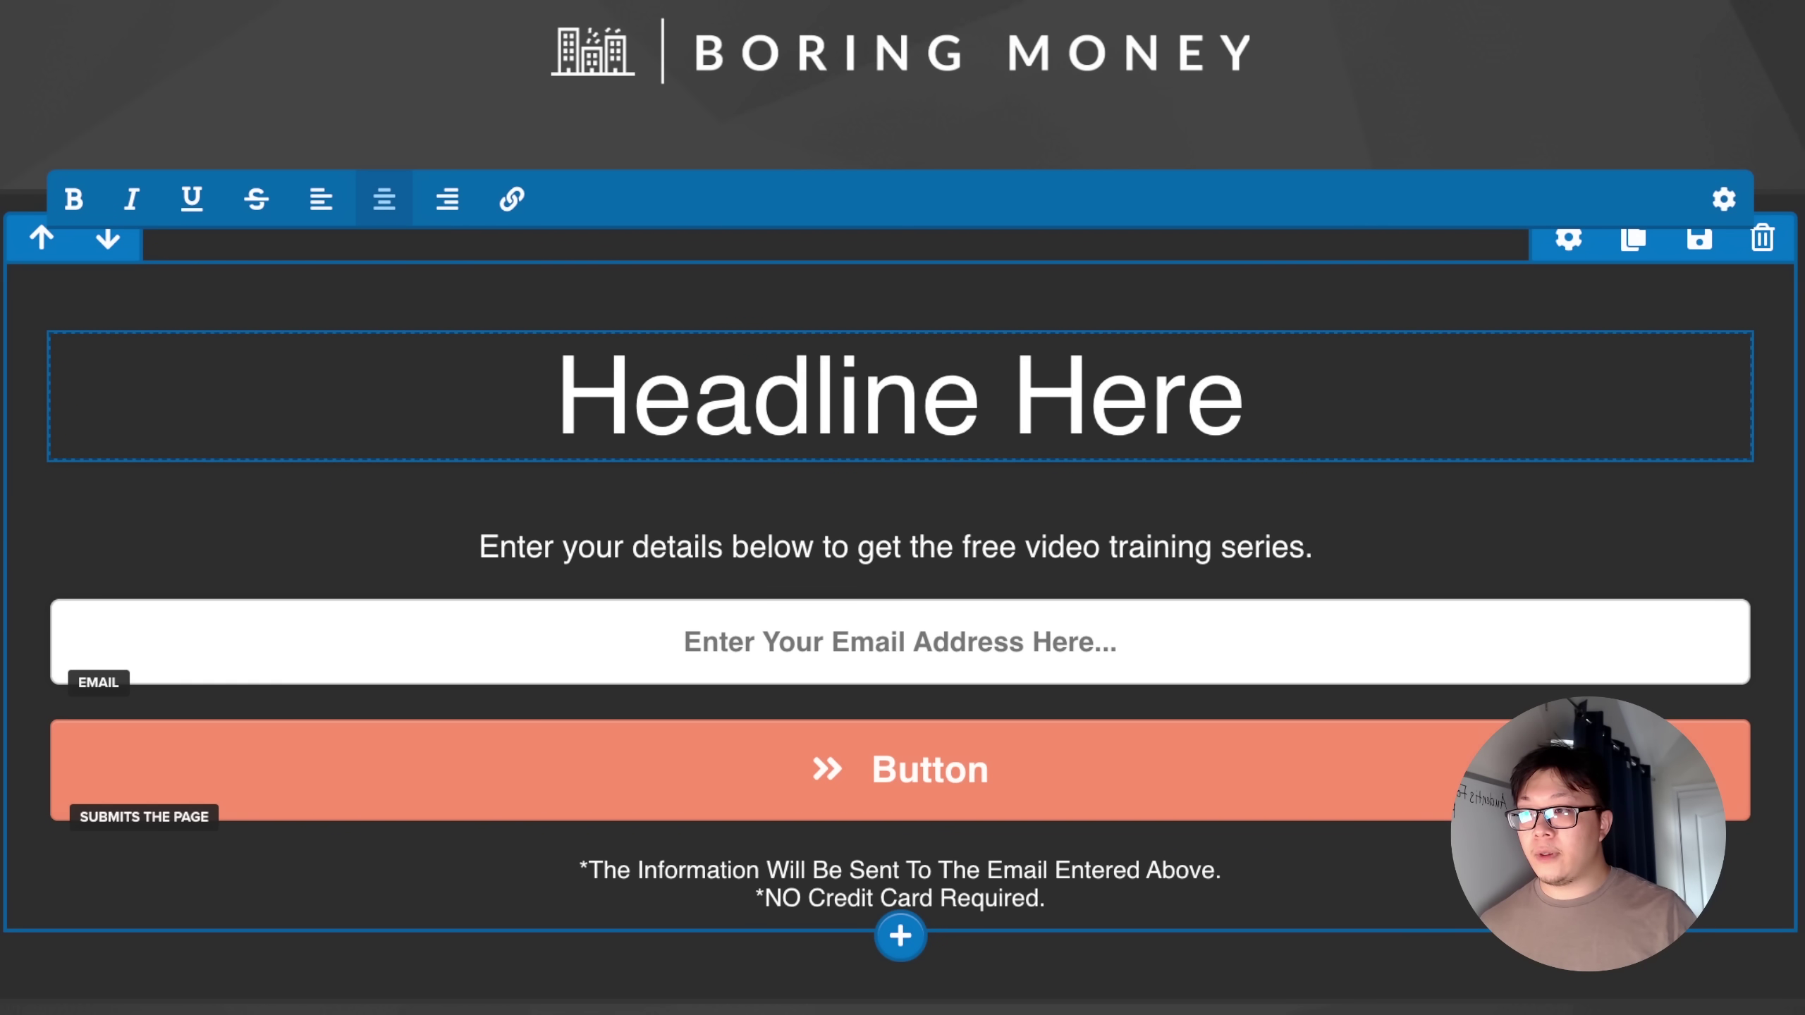
key(ctrl+a)
key(ctrl+v)
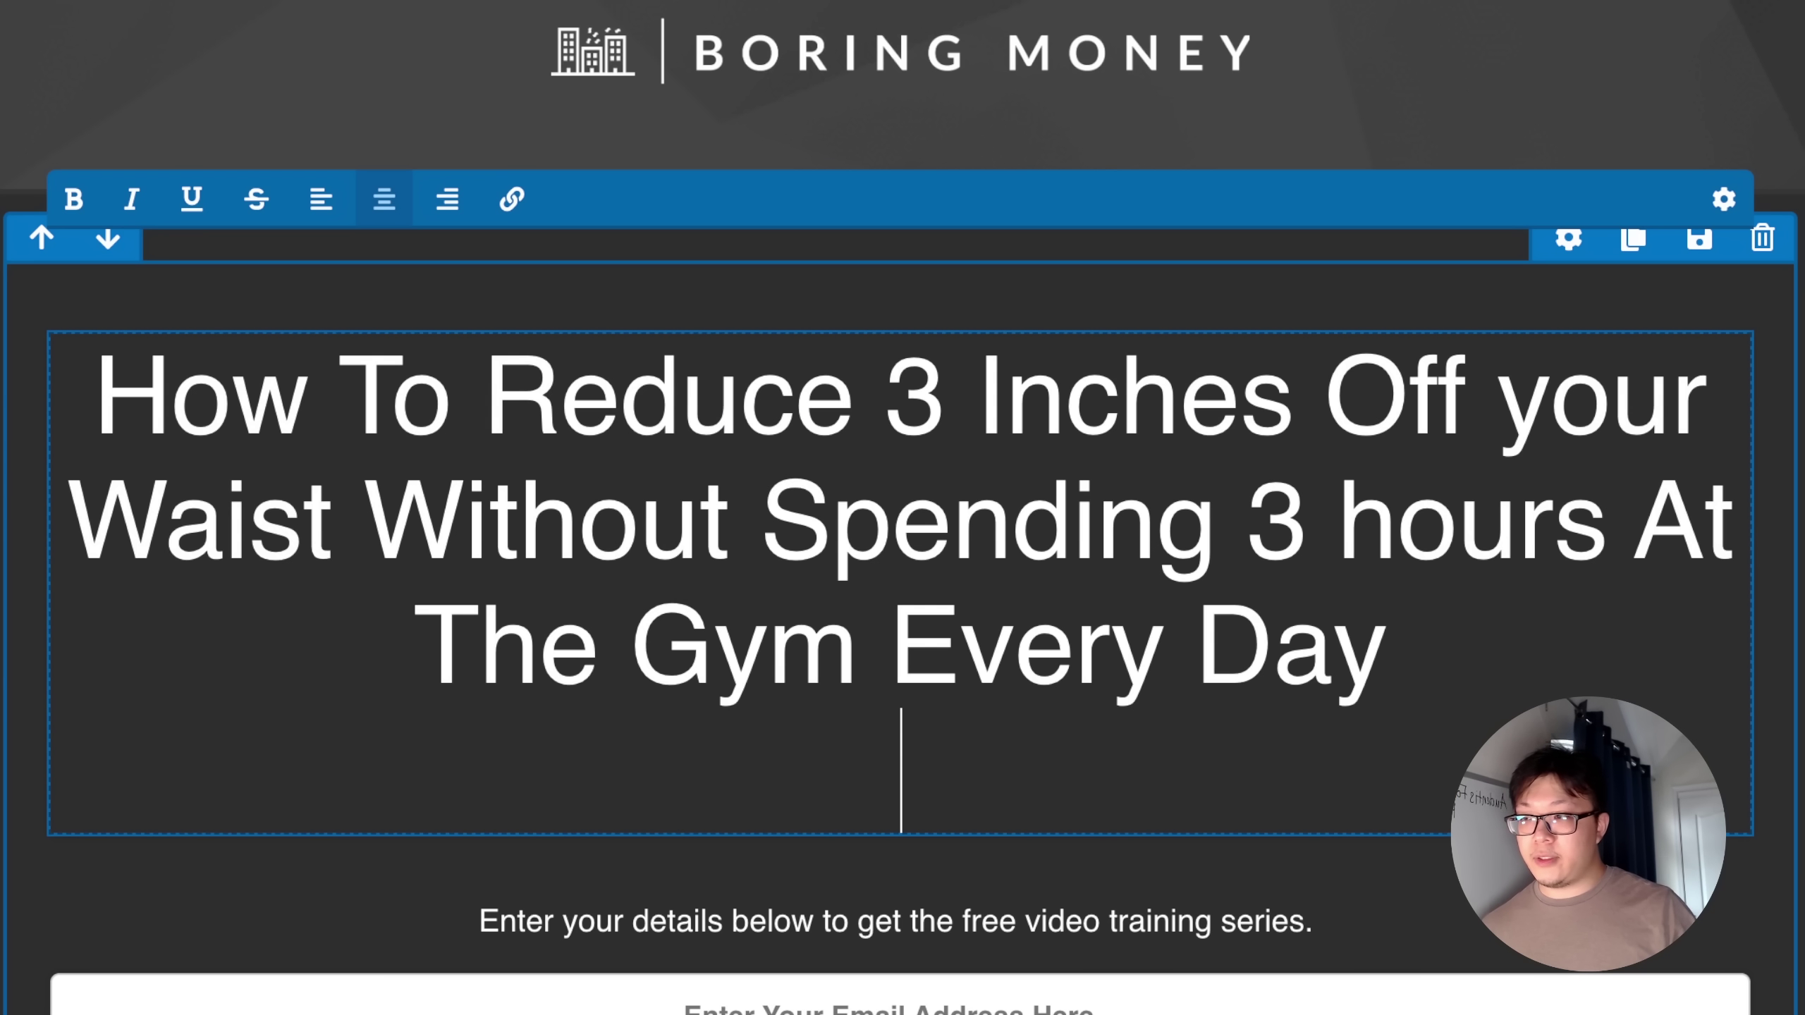
key(BackSpace)
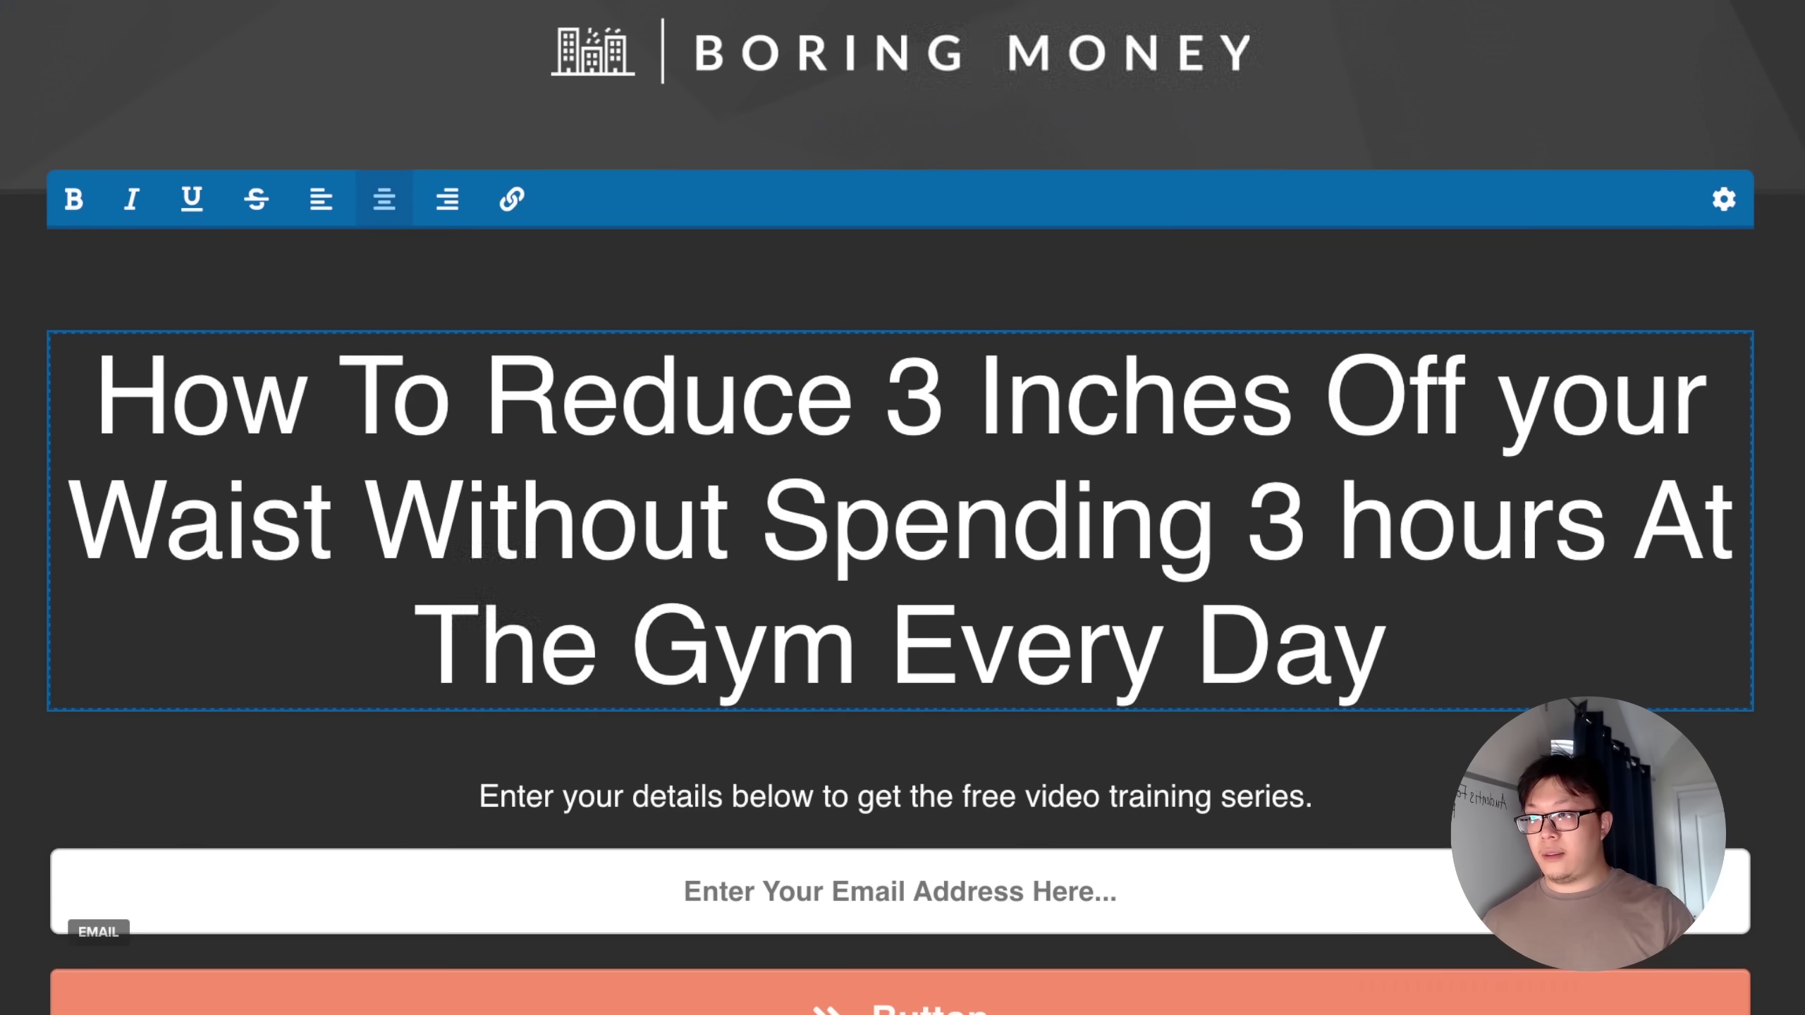
- Enclose the whole capture page headline in double quotation marks
click(172, 398)
key(Left)
text(")
key(Right)
key(Right)
key(Right)
key(Right)
key(Right)
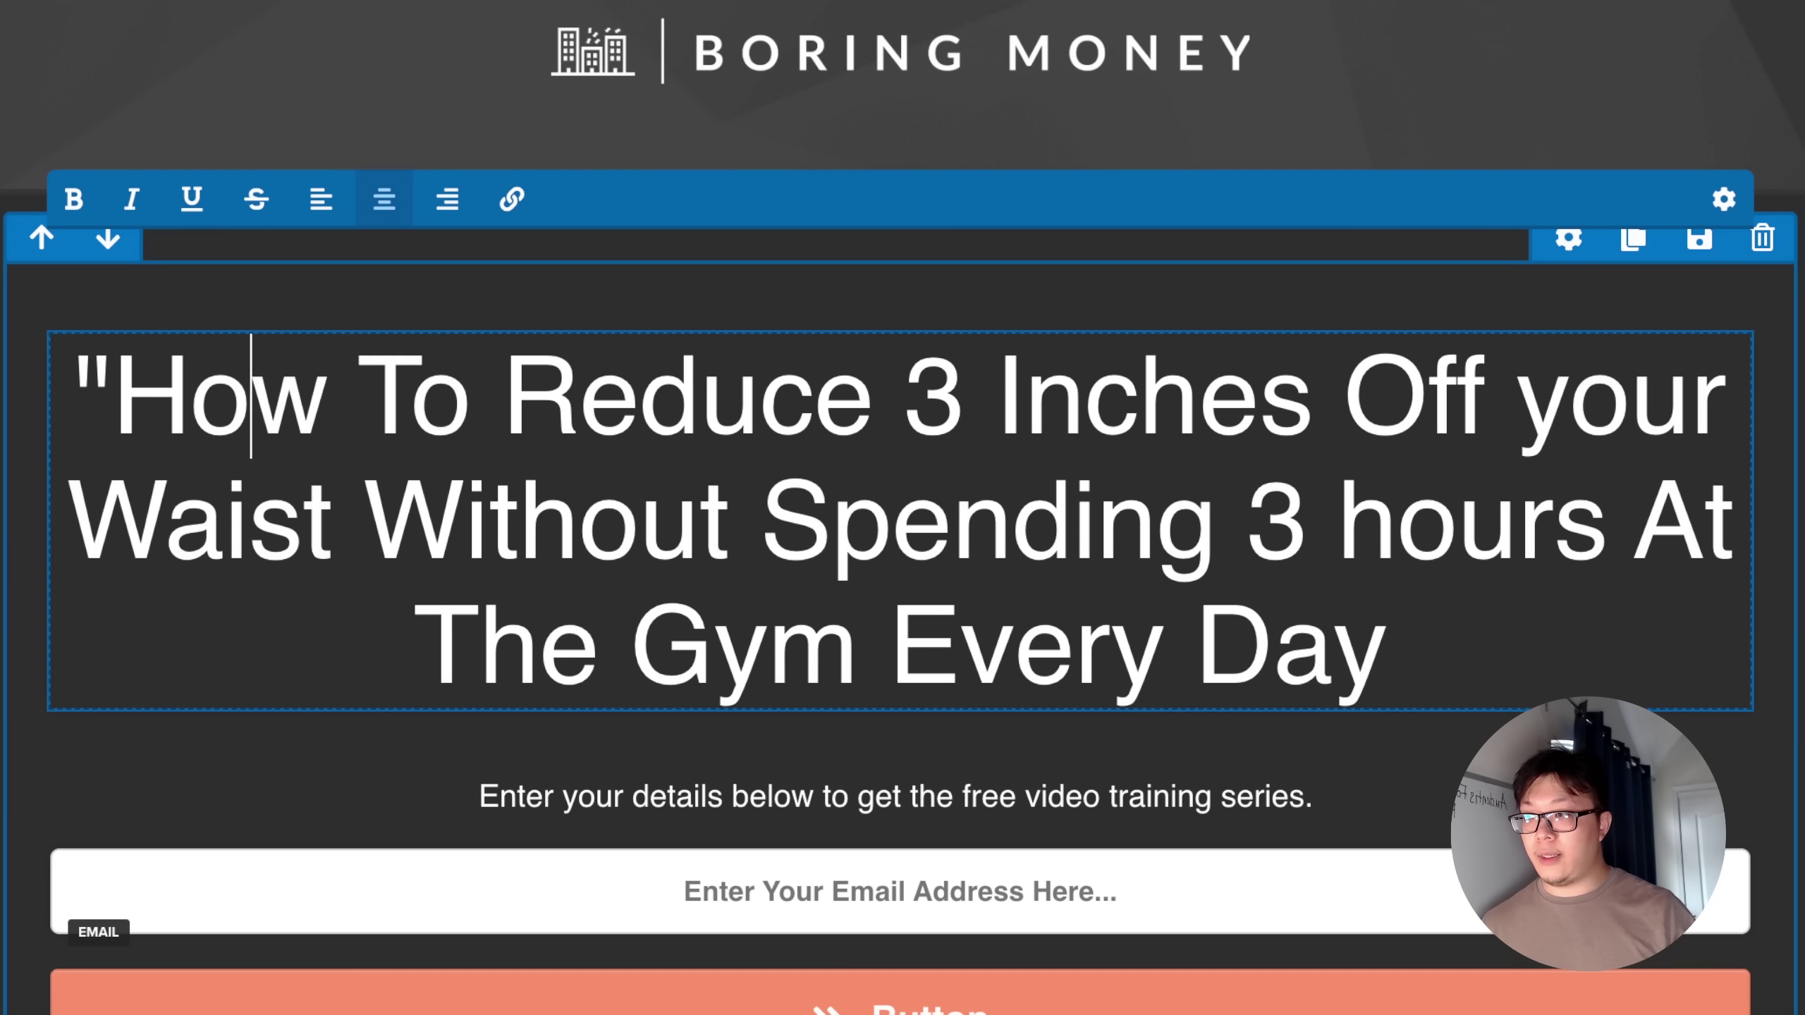
key(Right)
key(Right)
click(1387, 648)
text(")
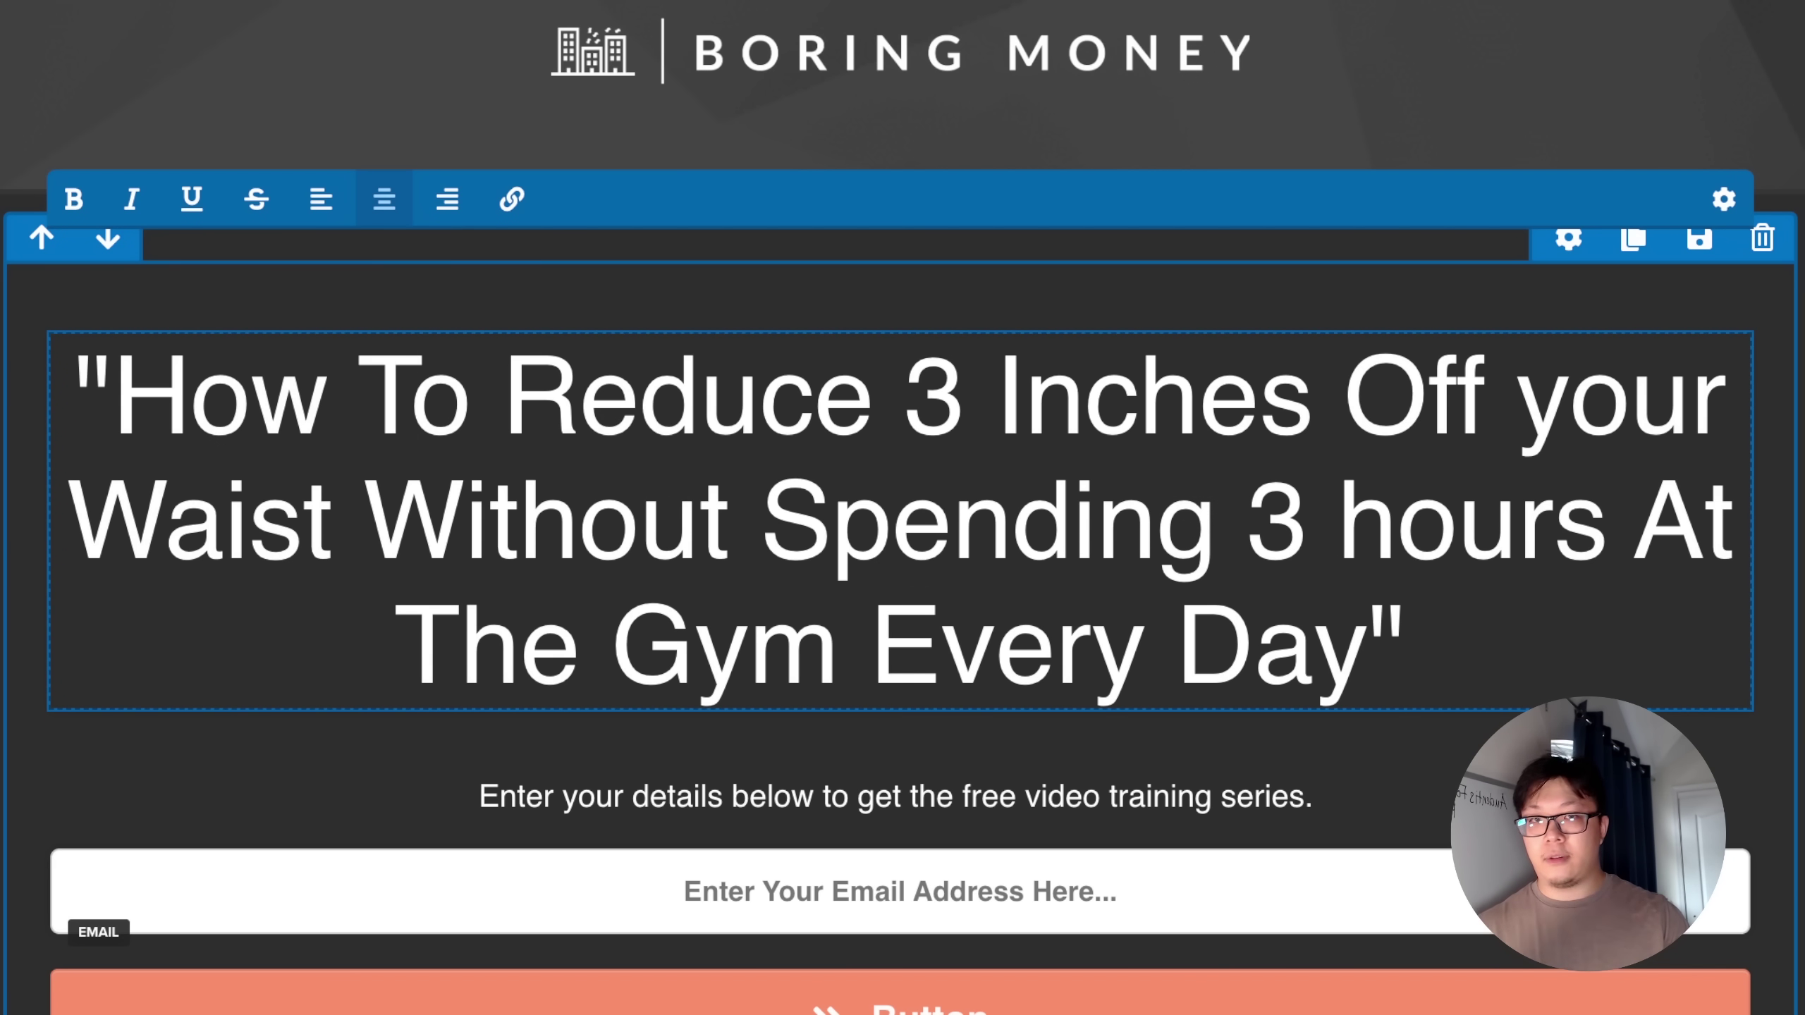
- Make "Reduce 3 Inches Off your Waist" in the headline bold and salmon-coloured like the button
drag(502, 396, 1314, 396)
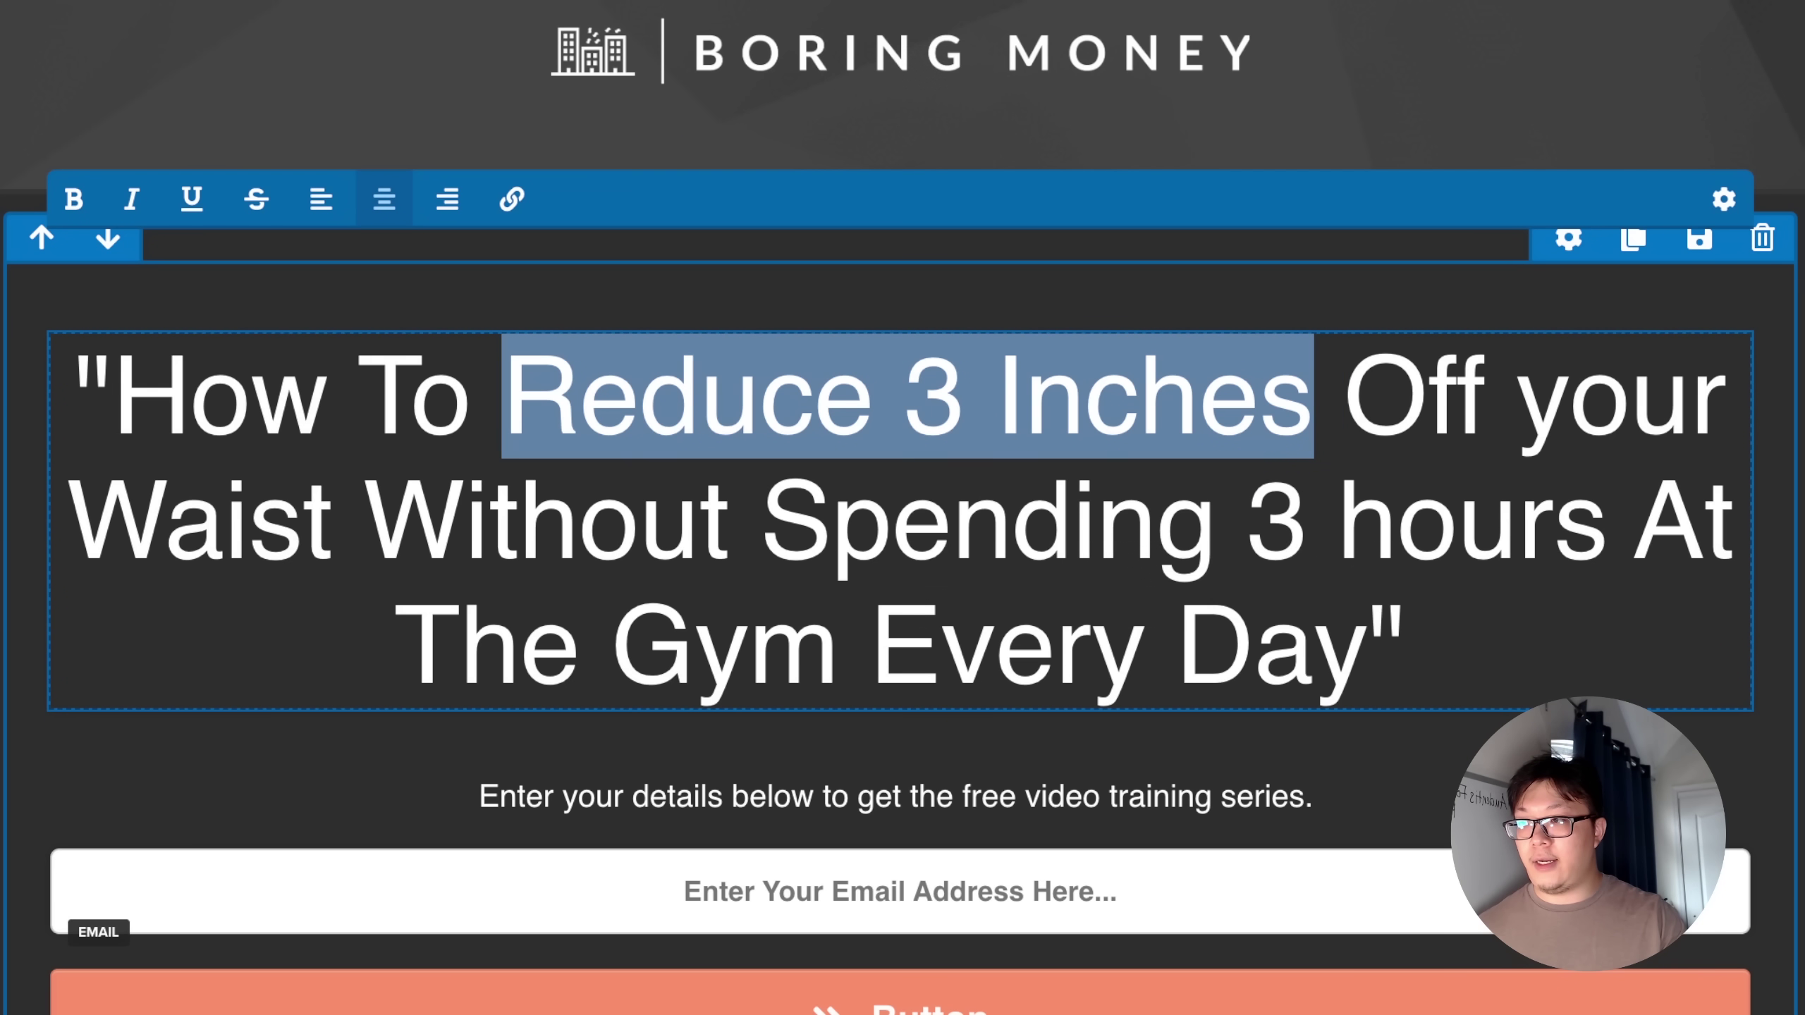
click(1140, 396)
drag(502, 396, 334, 521)
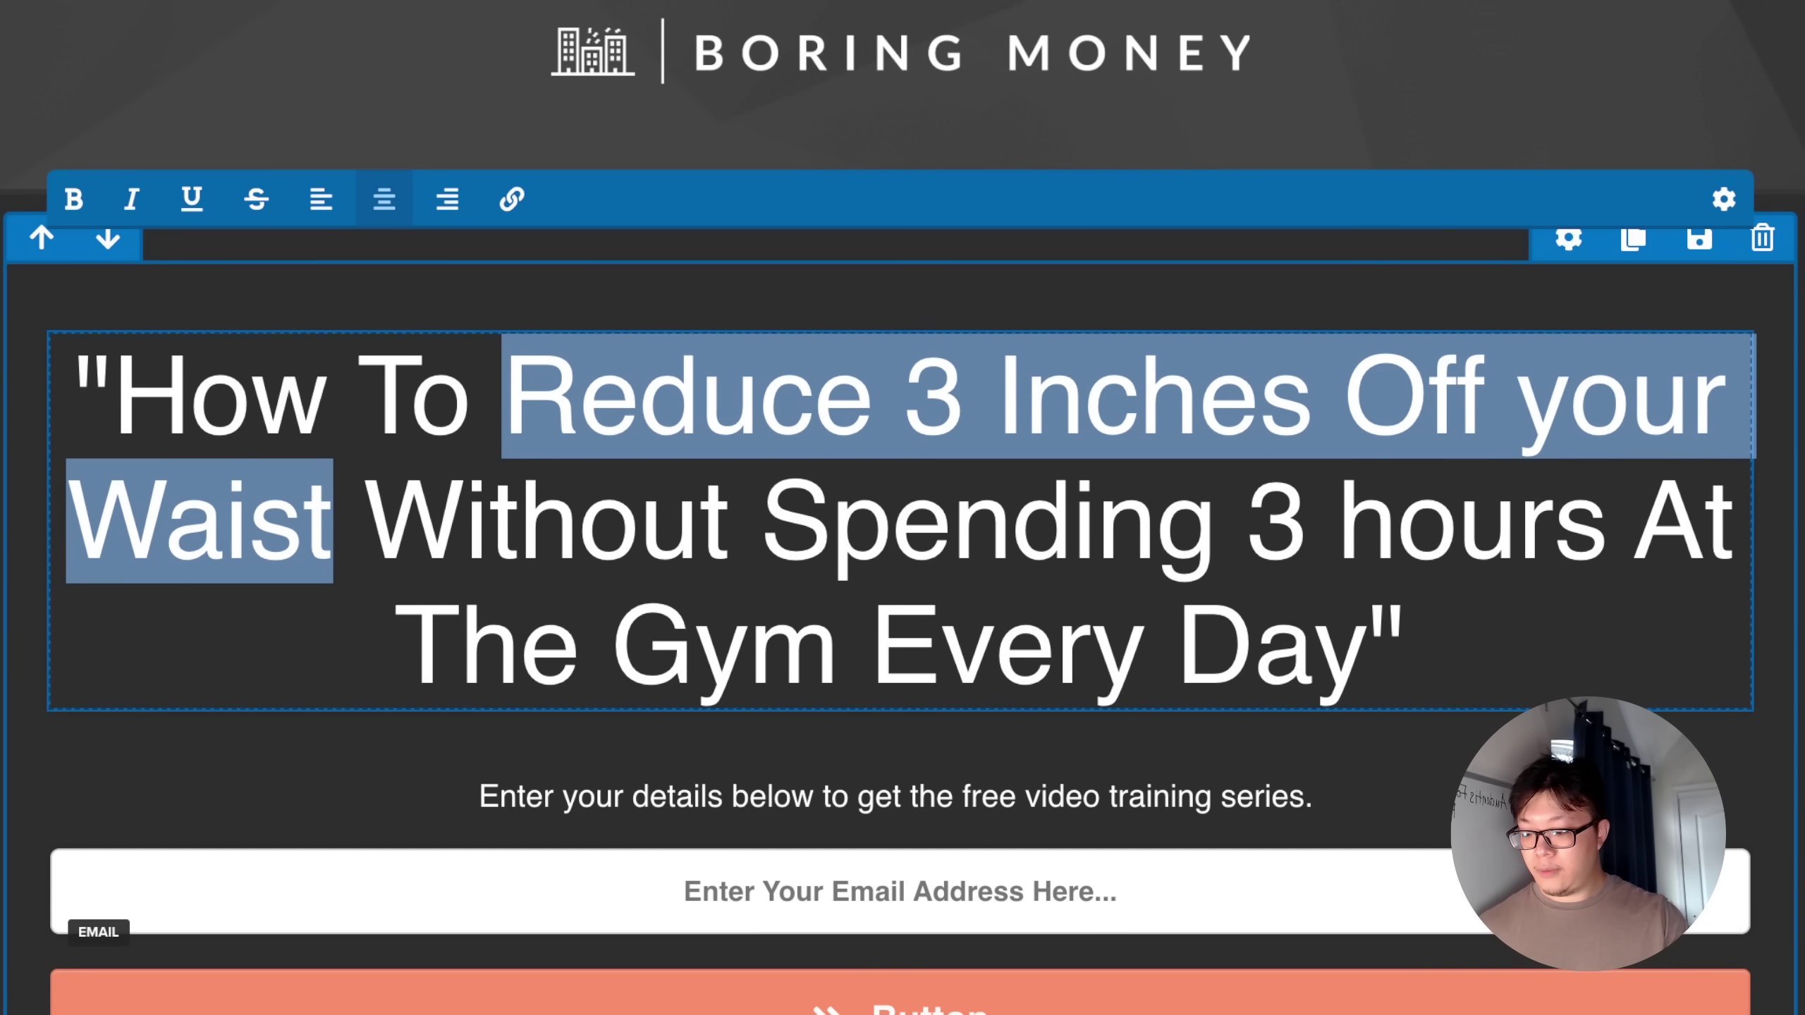
scroll(902, 498, up, 1)
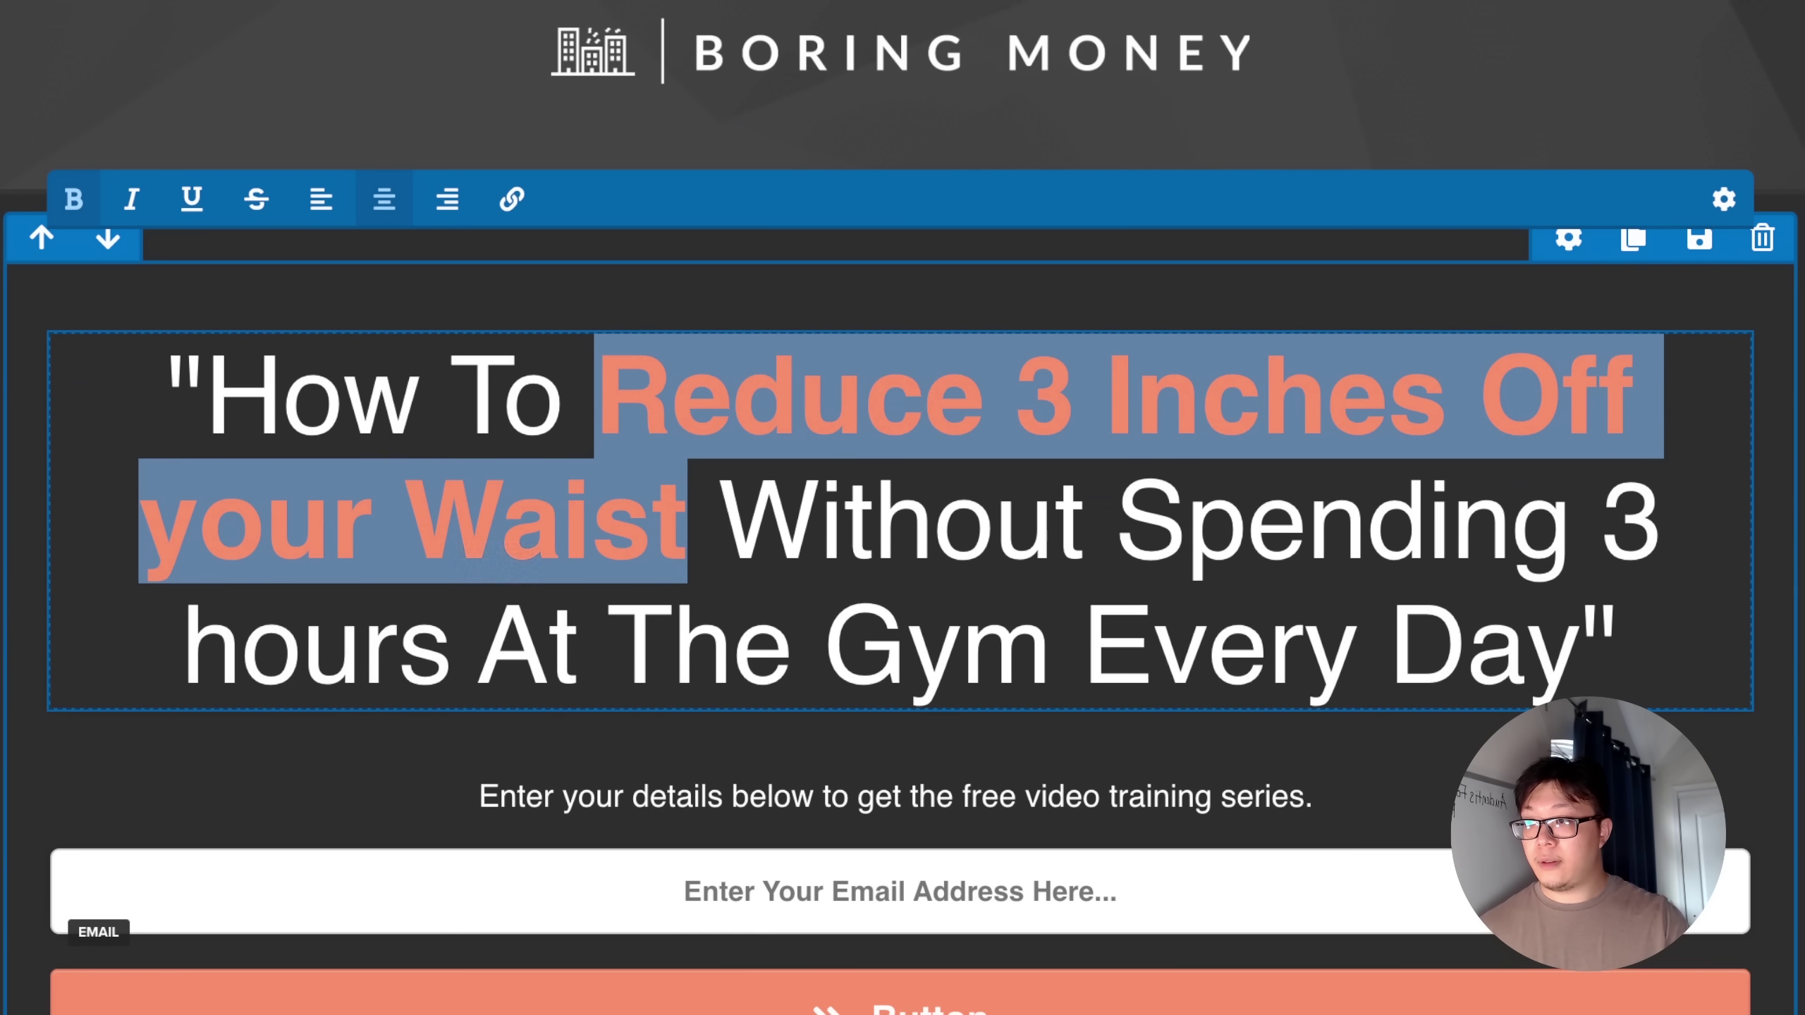
- Change the word "Without" in the headline to all-caps "WITHOUT"
click(875, 523)
drag(719, 522, 1083, 523)
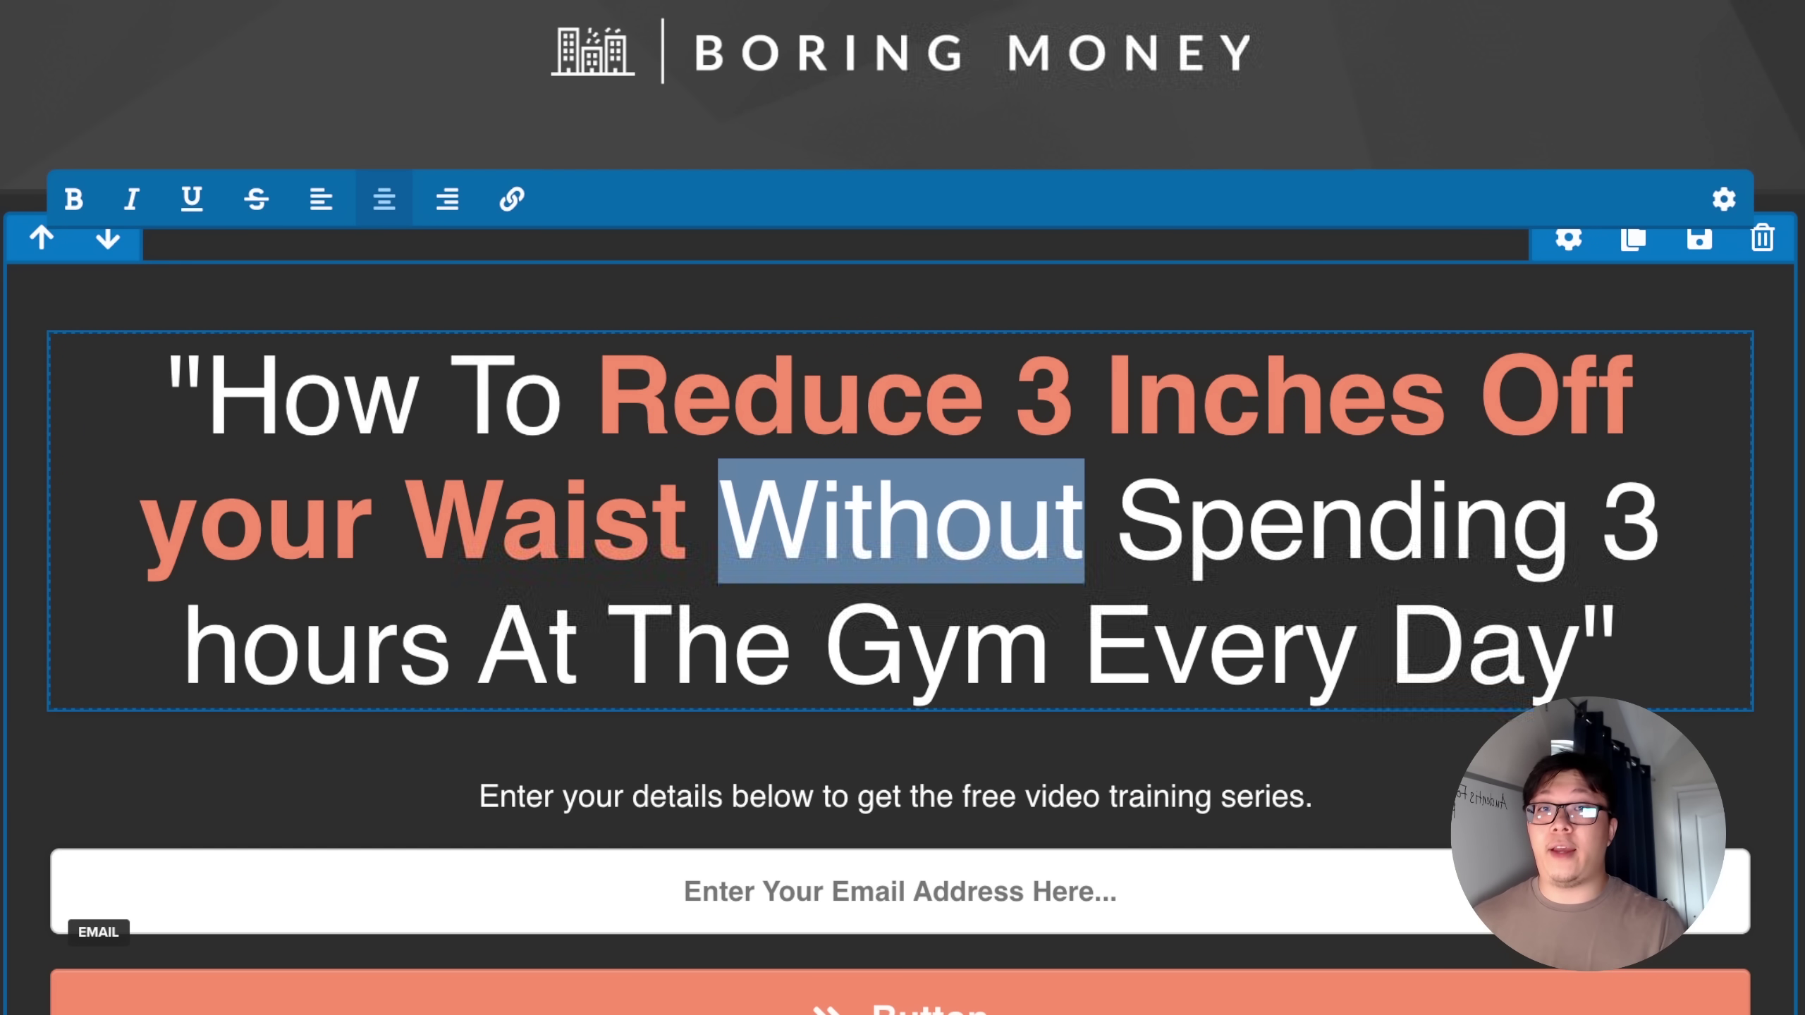
text(WITHOUT)
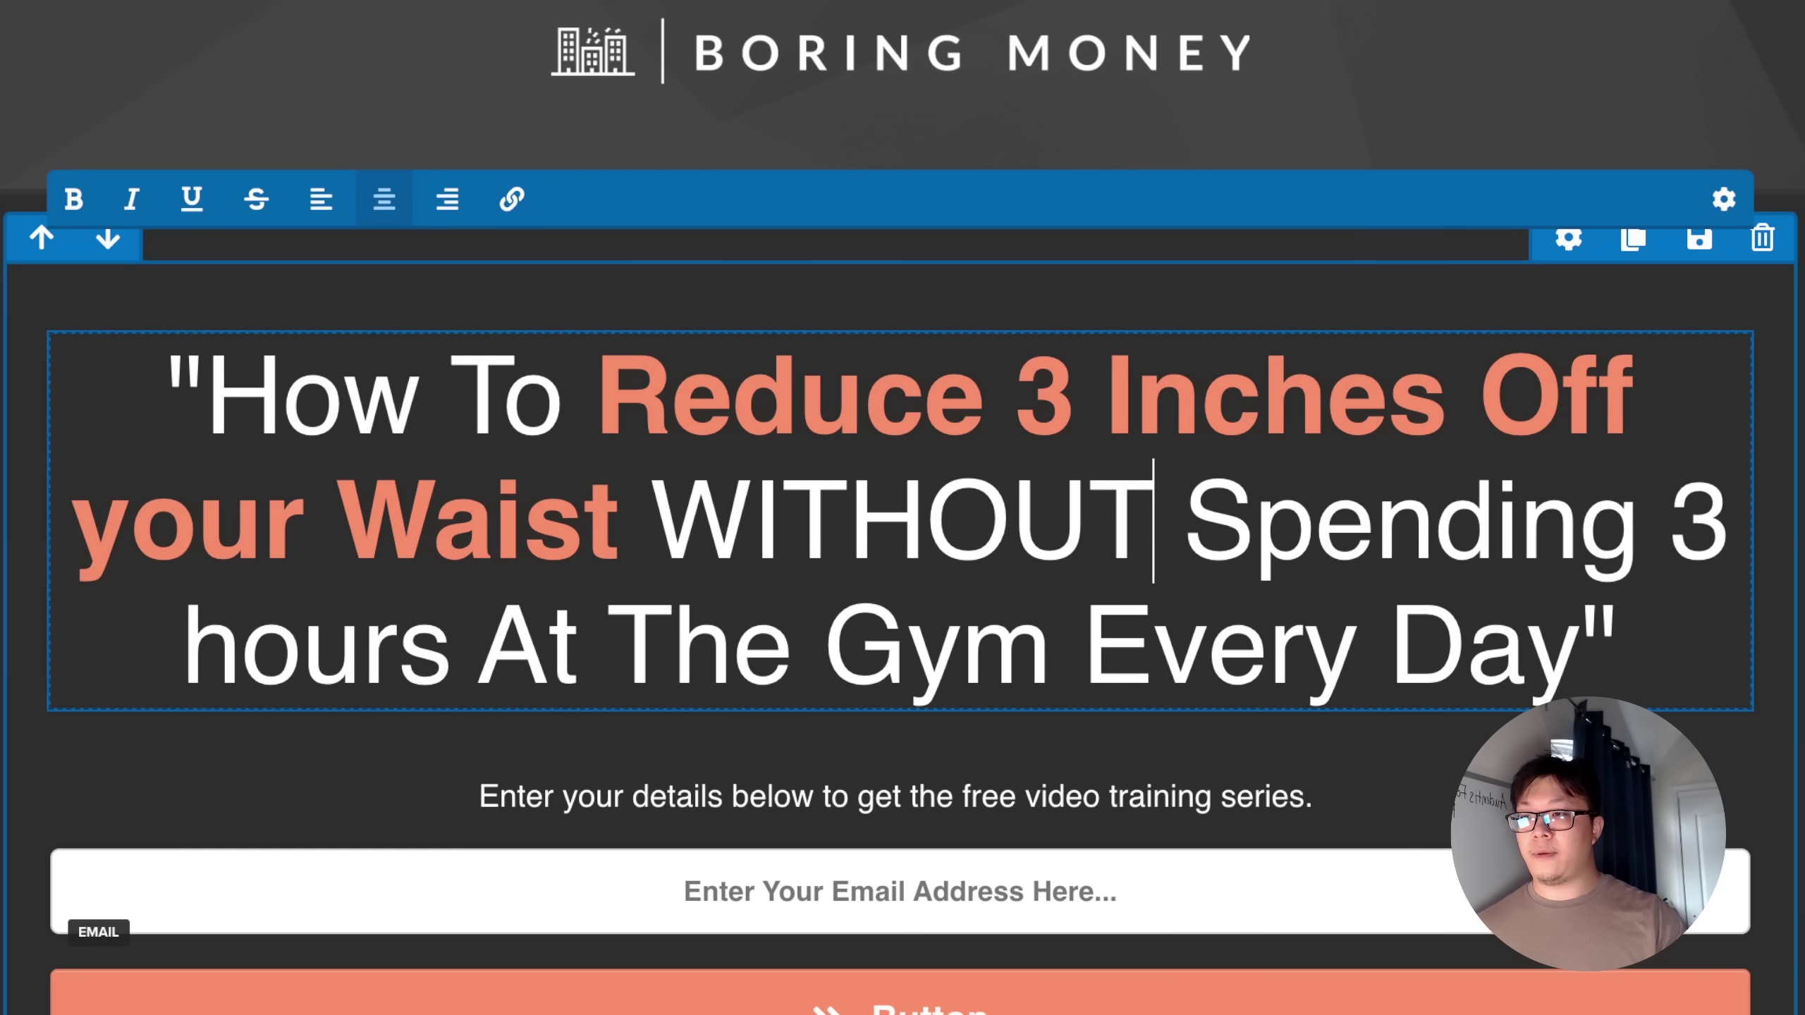
- Select "Spending 3 hours At The Gym Every Day" in the headline, excluding the closing quotation mark
key(Right)
key(super+shift+Down)
key(shift+Left)
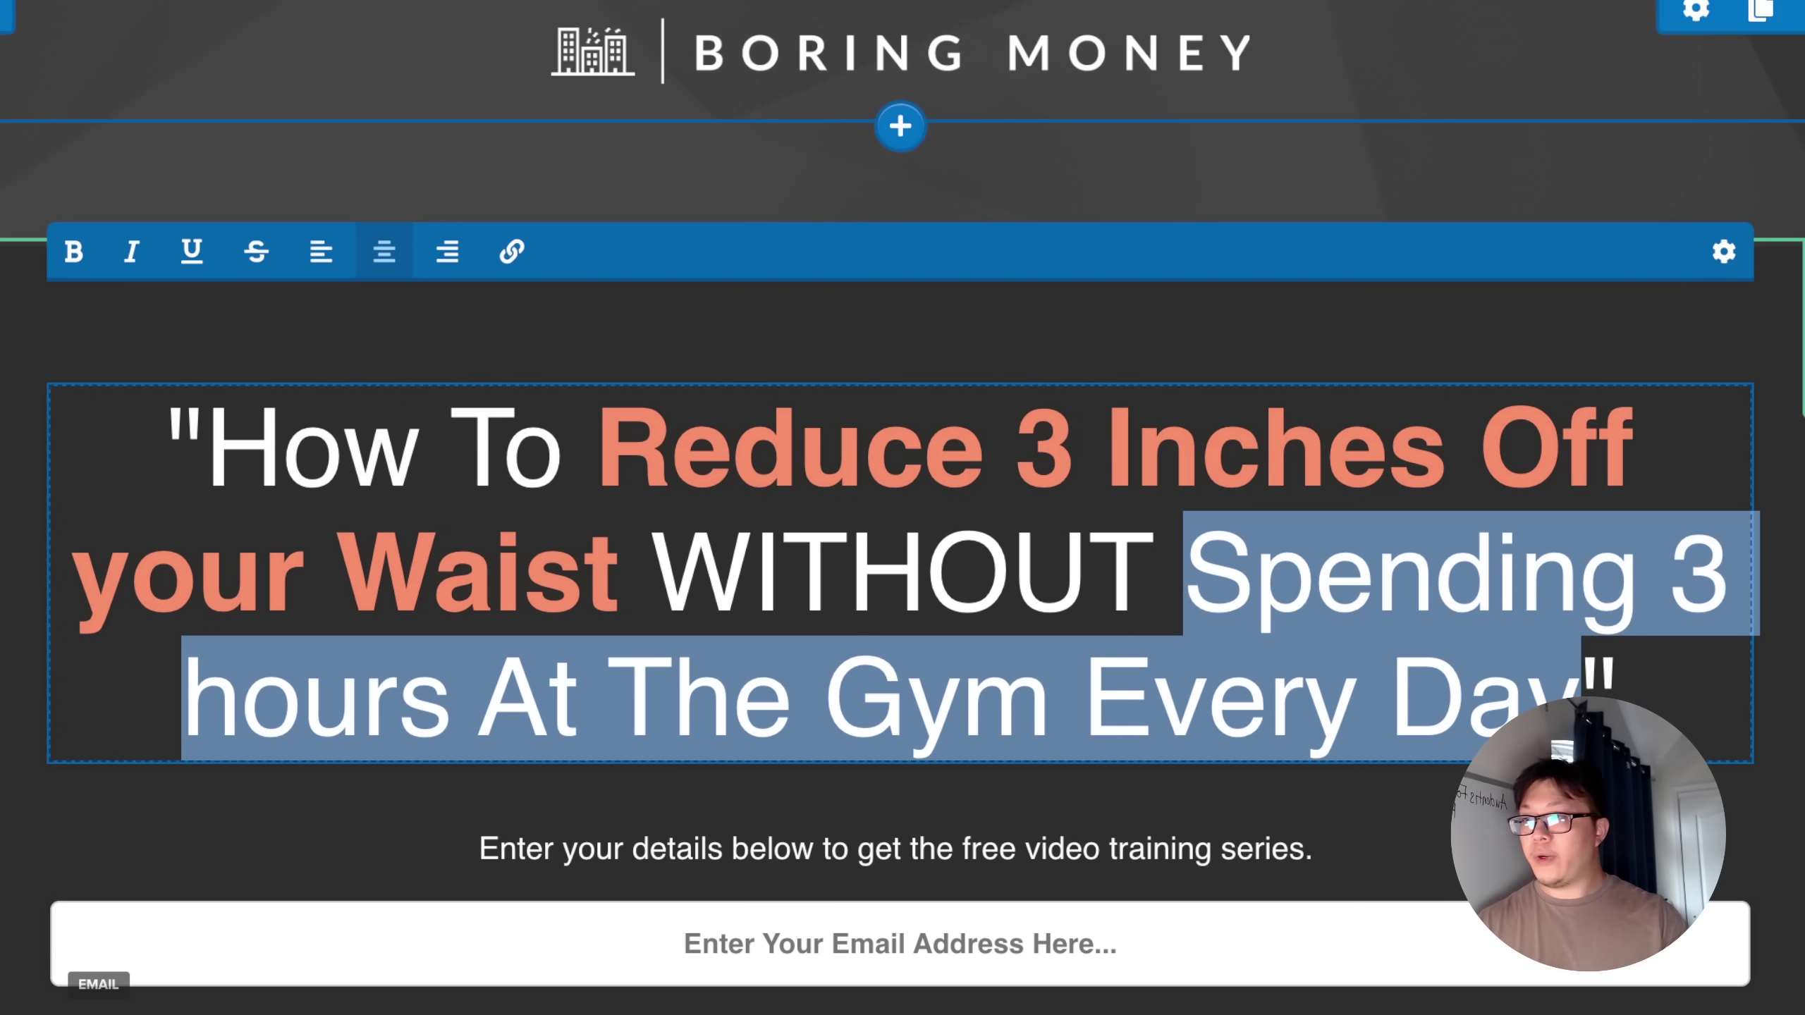